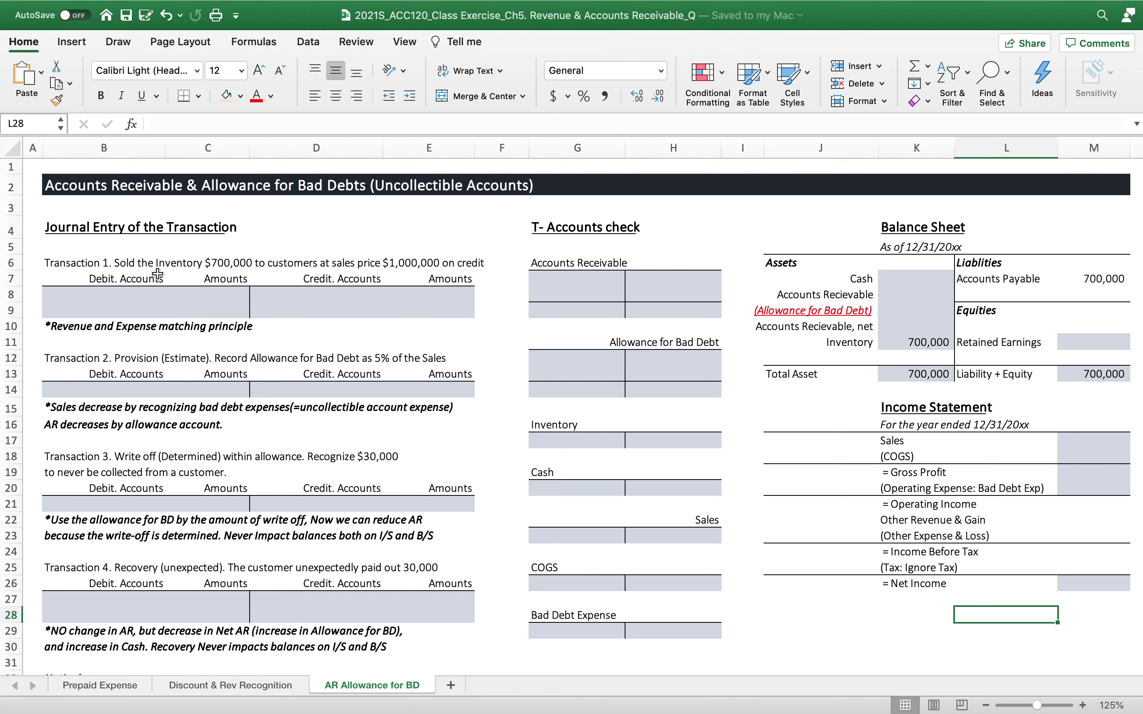
# Step: Record Transaction 1's first debit line in row 8 as AR with an amount of 1,000,000
pyautogui.click(123, 296)
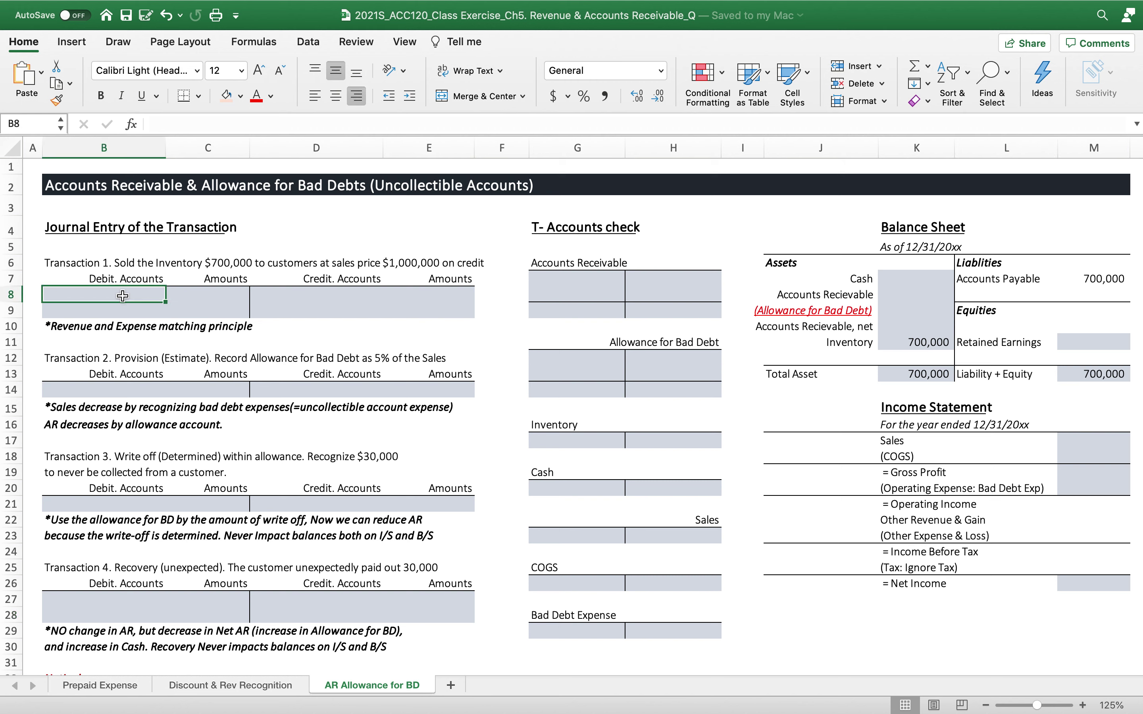
pyautogui.write('AR')
pyautogui.press('Tab')
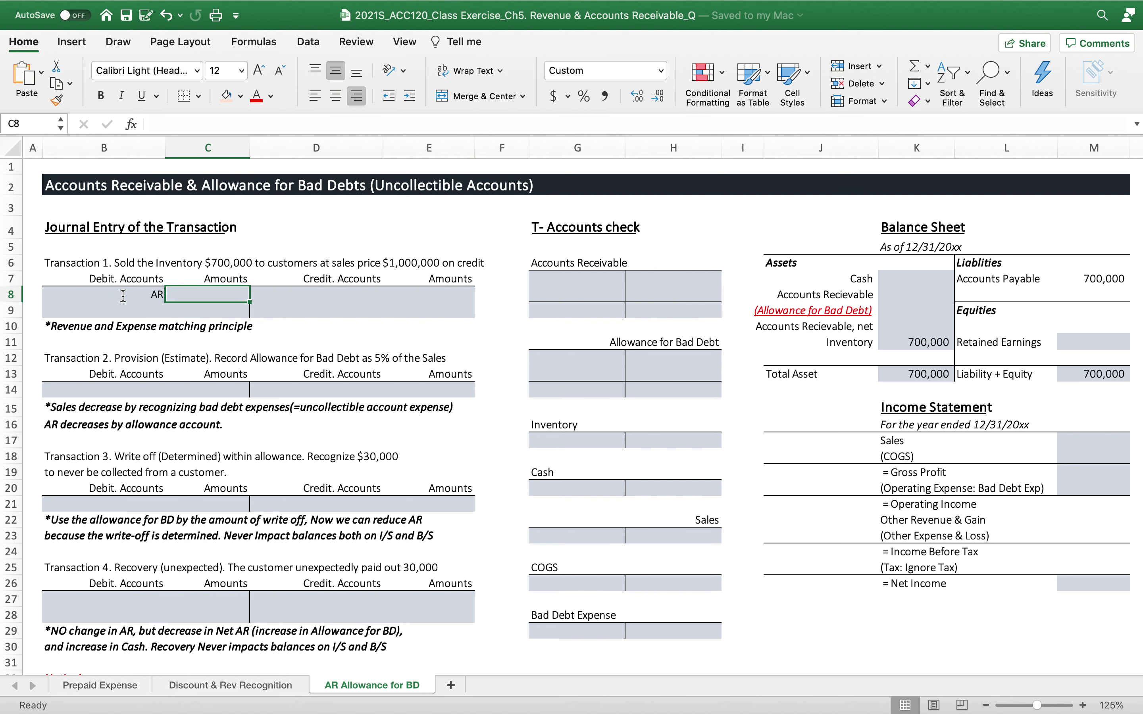
pyautogui.write('1000000')
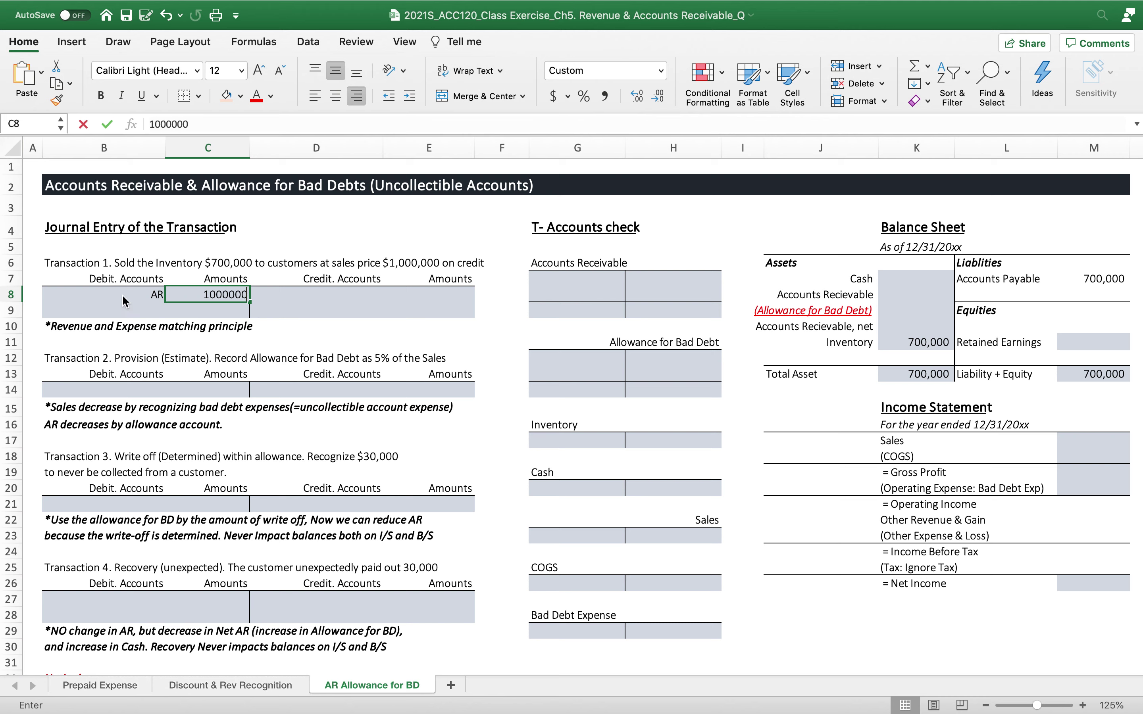
pyautogui.press('Tab')
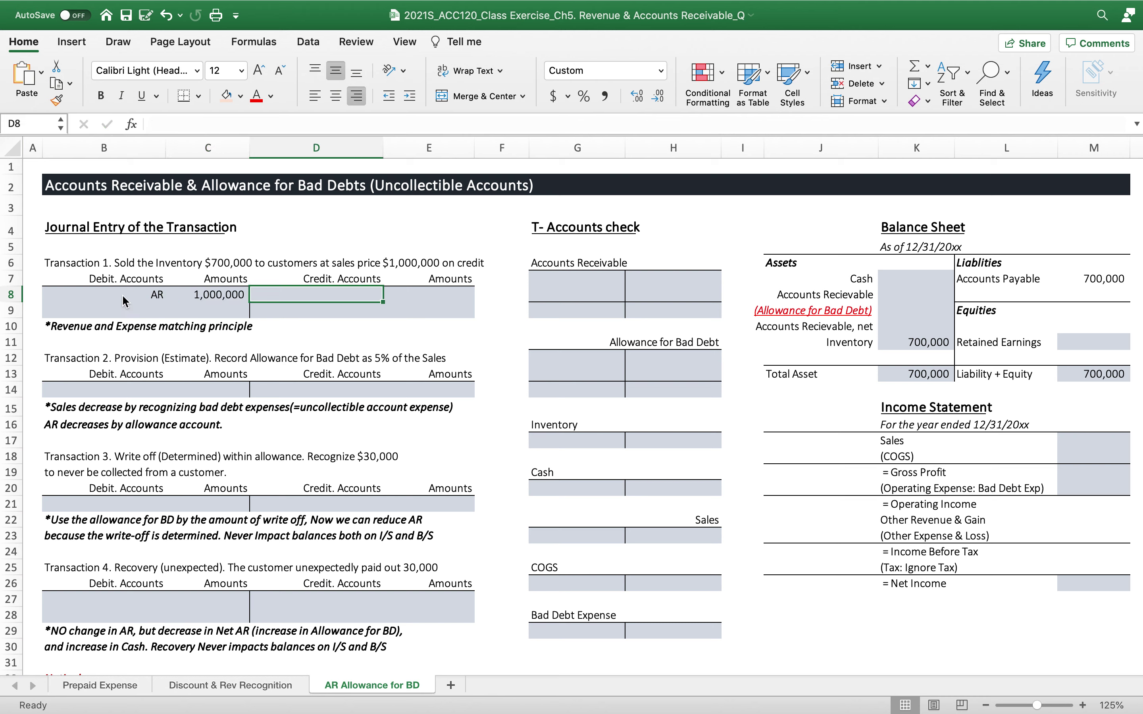
# Step: Credit Sales in row 8 of Transaction 1, with the amount in E8 linked to the AR debit by =C8
pyautogui.write('Sales')
pyautogui.press('Tab')
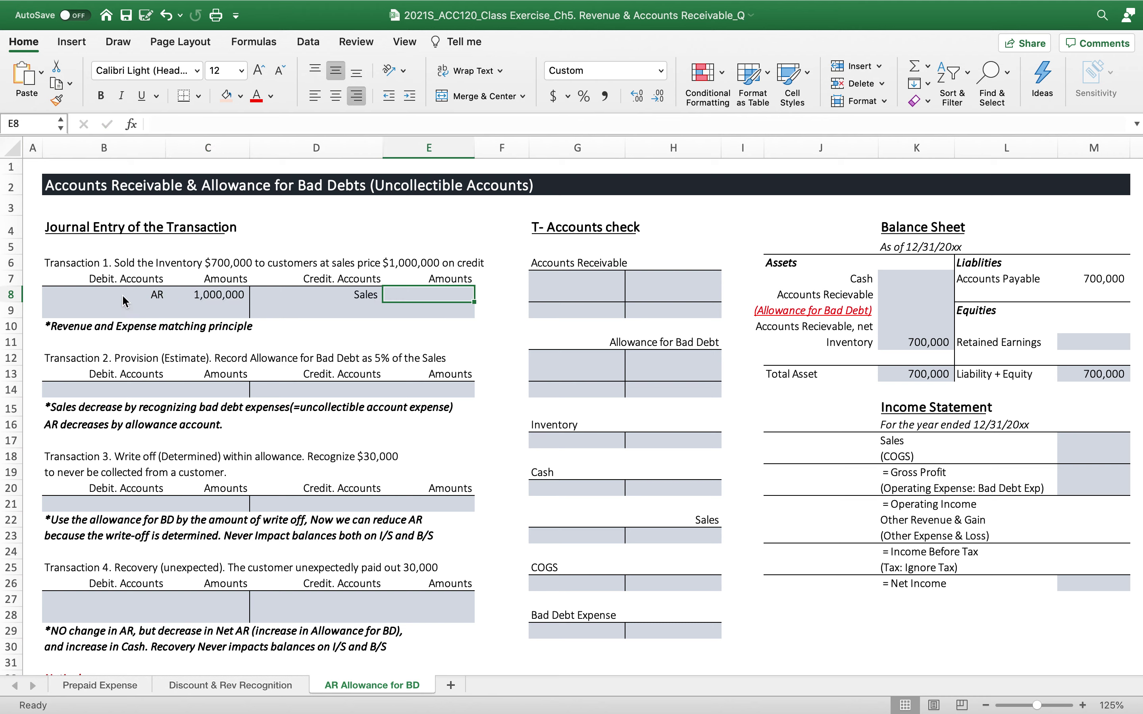
pyautogui.write('=')
pyautogui.click(122, 294)
pyautogui.click(221, 295)
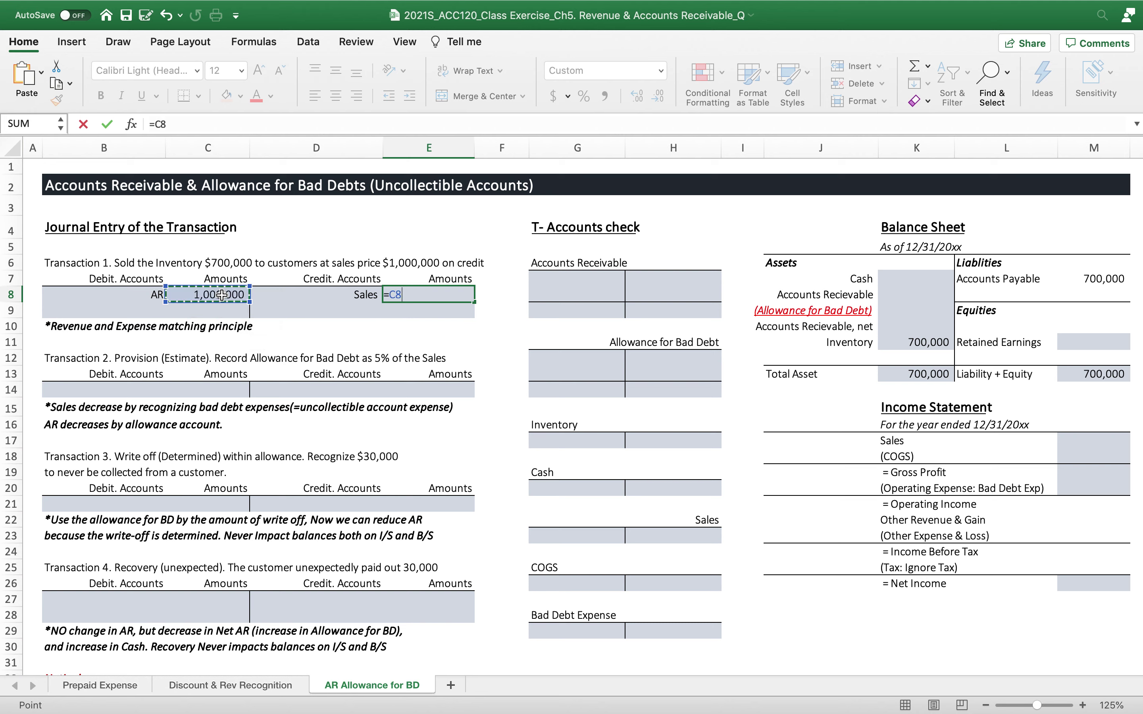
pyautogui.press('Return')
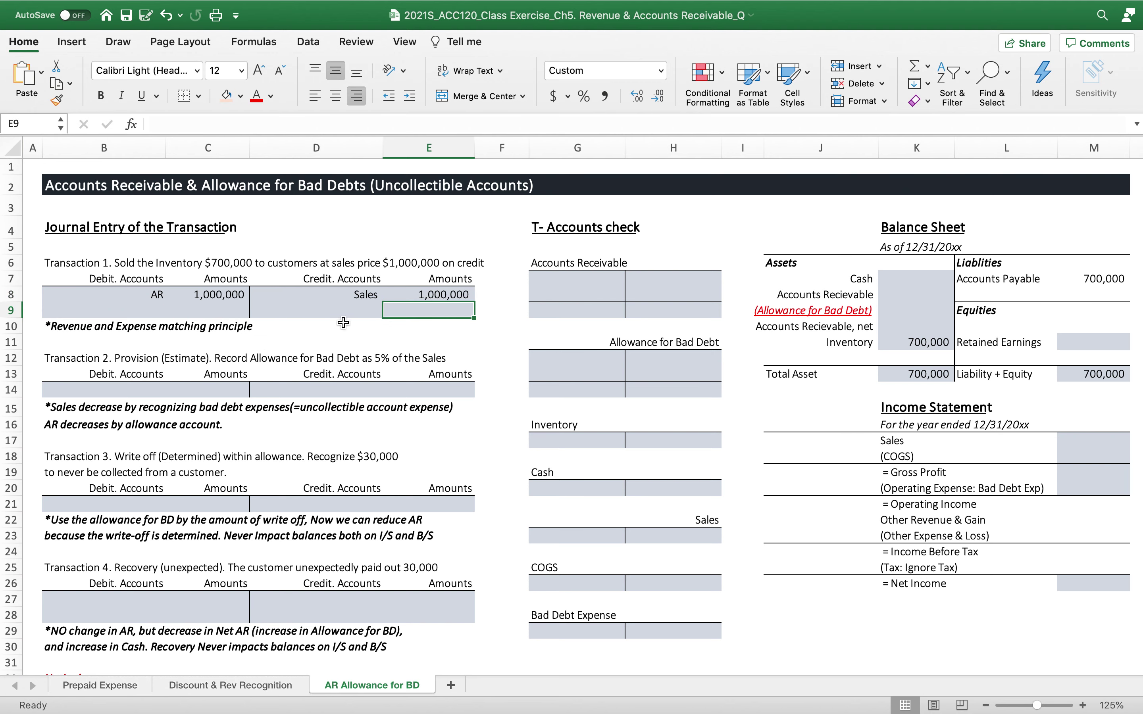
# Step: Record Transaction 1's second debit line in row 9 as COGS with an amount of 700,000
pyautogui.click(144, 311)
pyautogui.write('CPG')
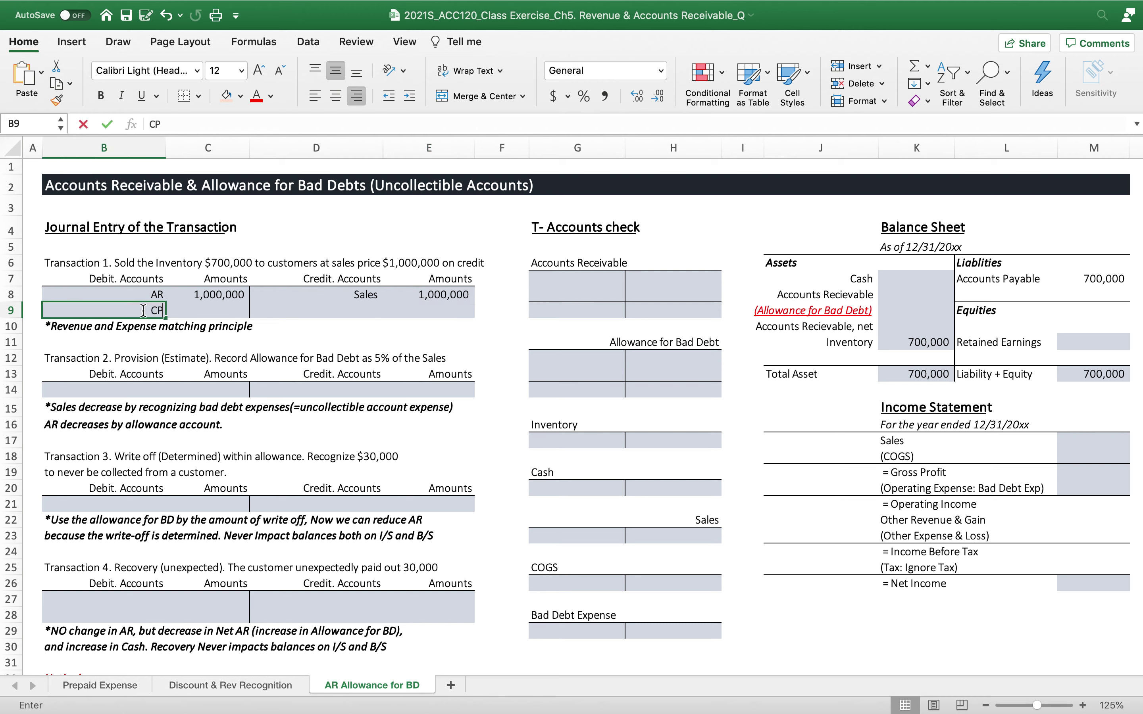
pyautogui.press('BackSpace')
pyautogui.press('BackSpace')
pyautogui.write('OGS')
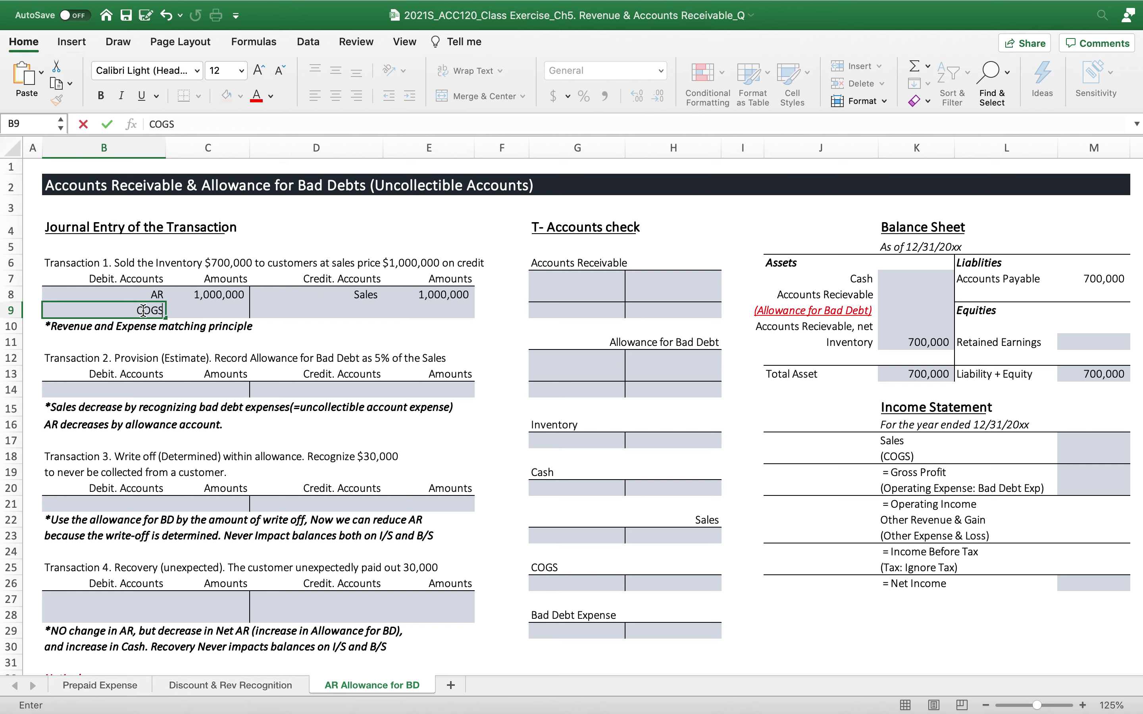
pyautogui.press('Tab')
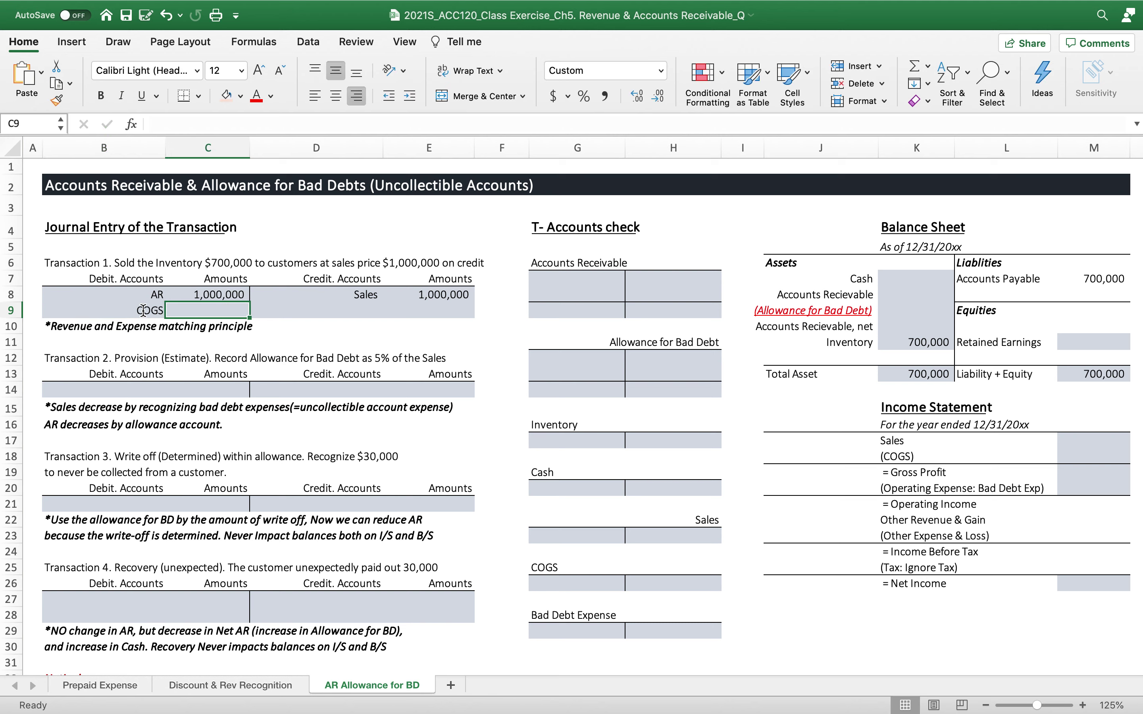
pyautogui.write('70000')
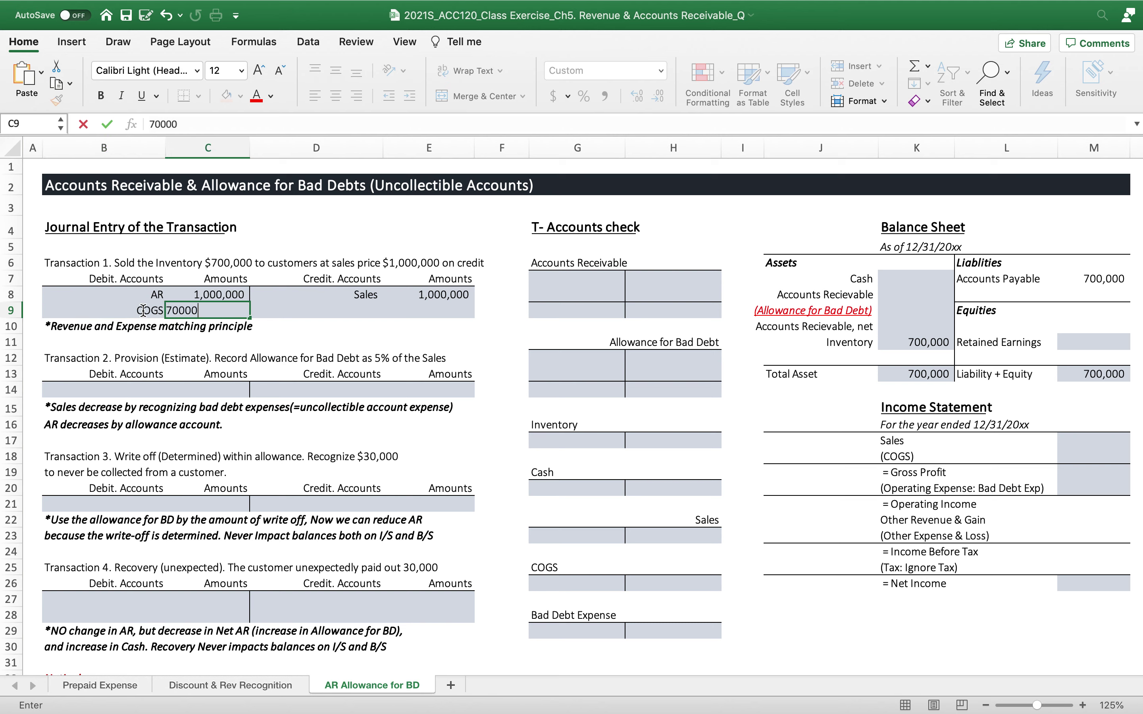
pyautogui.press('Tab')
pyautogui.press('Left')
pyautogui.write('70')
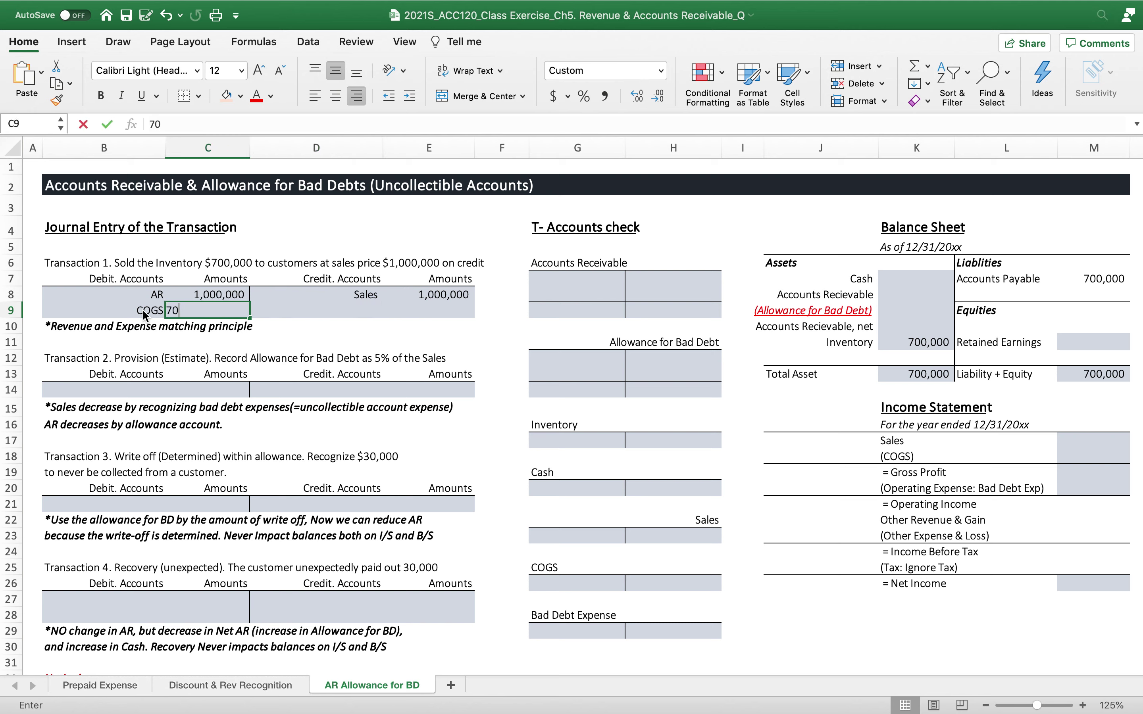
pyautogui.write('0,000')
pyautogui.press('Tab')
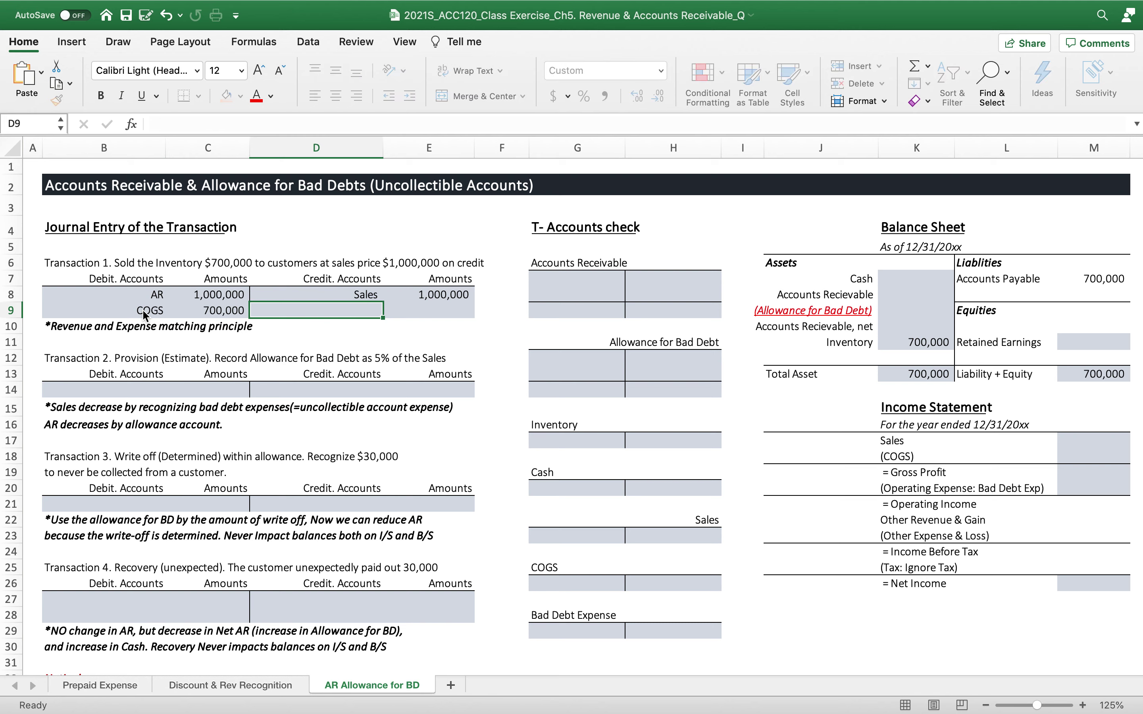
# Step: Credit Inventory in row 9 of Transaction 1, with the amount in E9 linked to the COGS debit in C9
pyautogui.write('Inv')
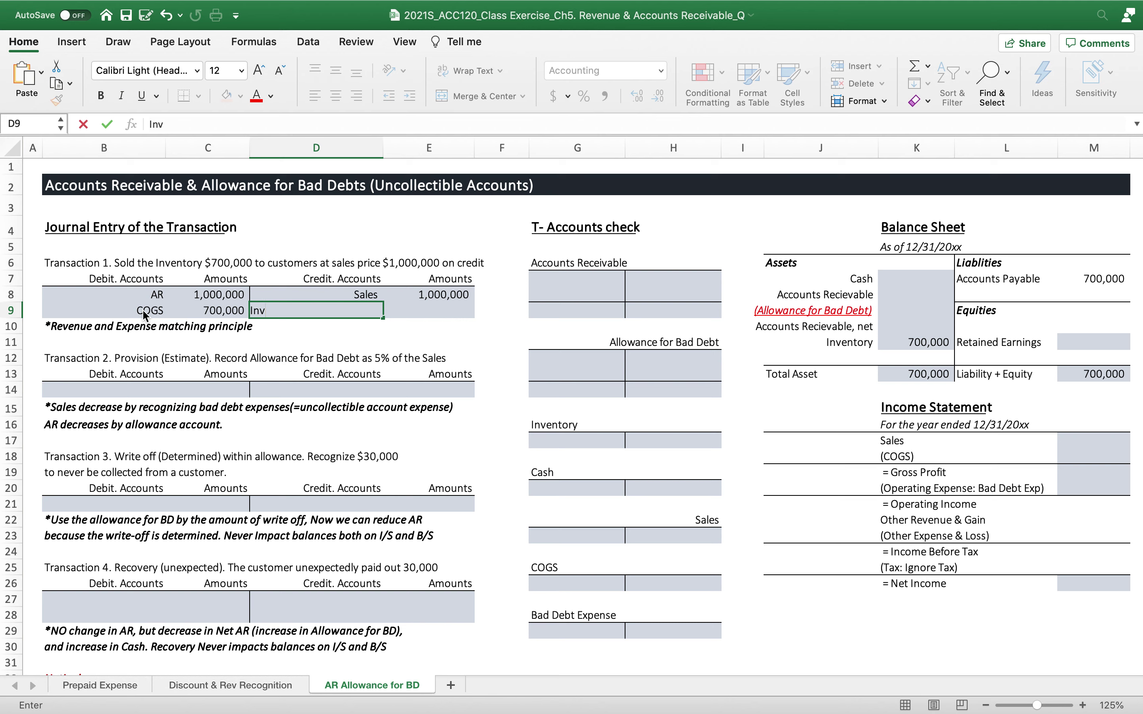
pyautogui.write('entory')
pyautogui.press('Tab')
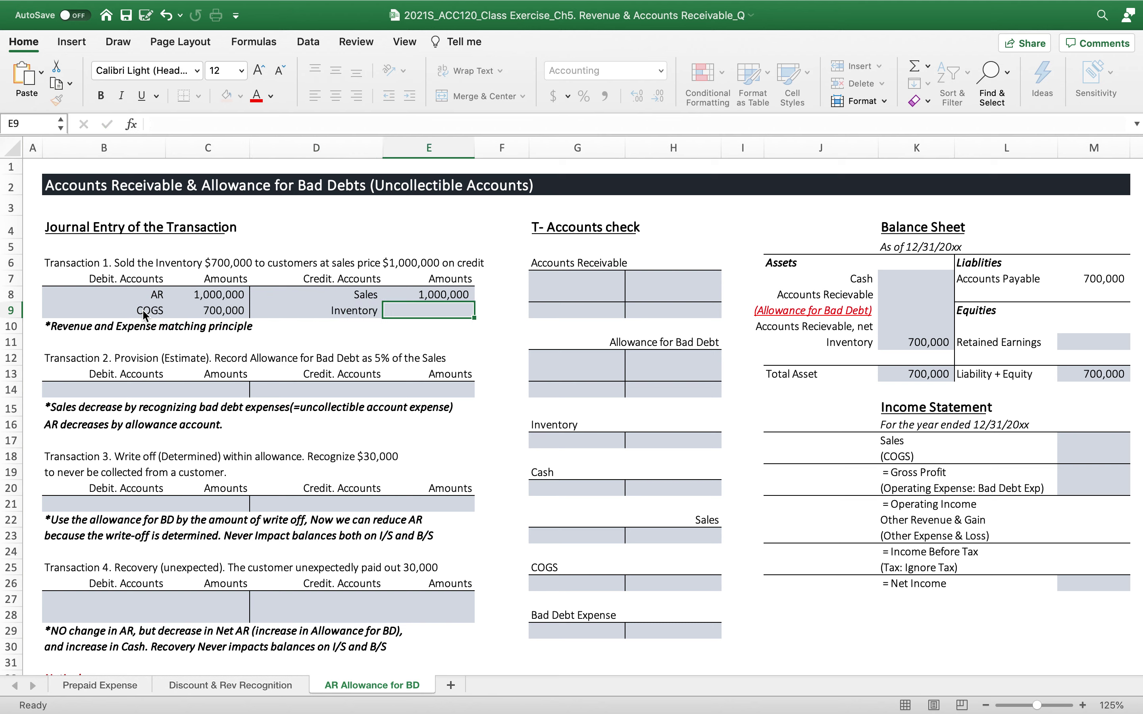
pyautogui.write('=')
pyautogui.click(214, 308)
pyautogui.press('Return')
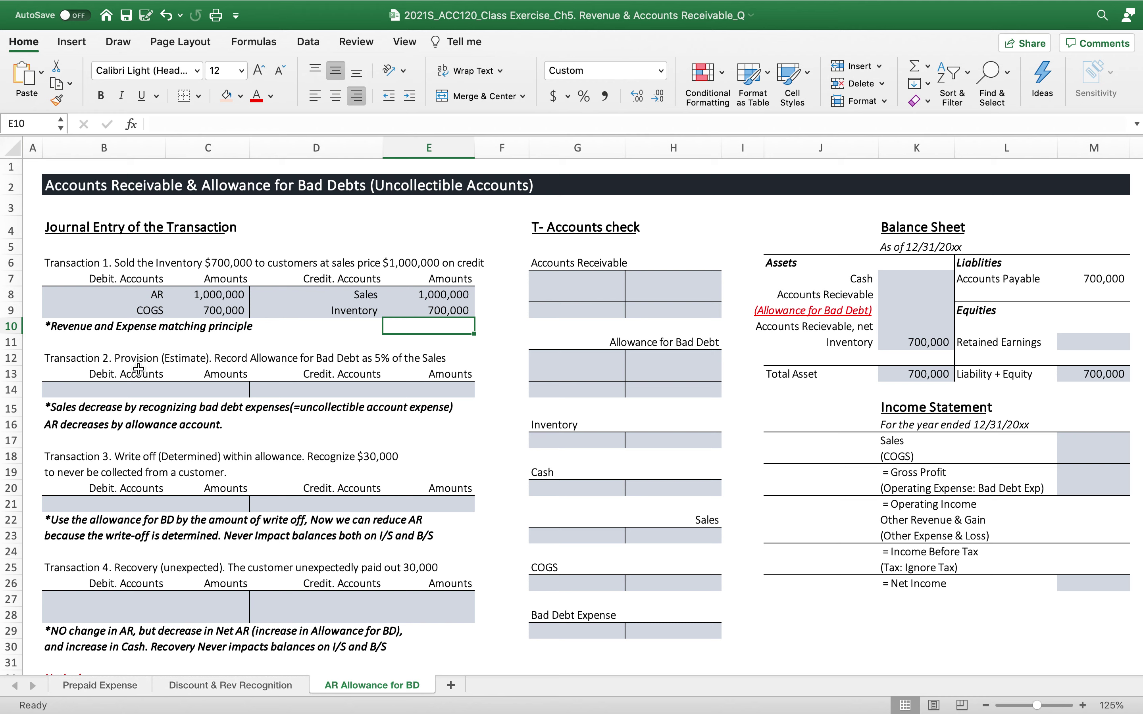
# Step: Insert the word "credit" before "Sales" in the Transaction 2 description in B12
pyautogui.click(90, 359)
pyautogui.press('F2')
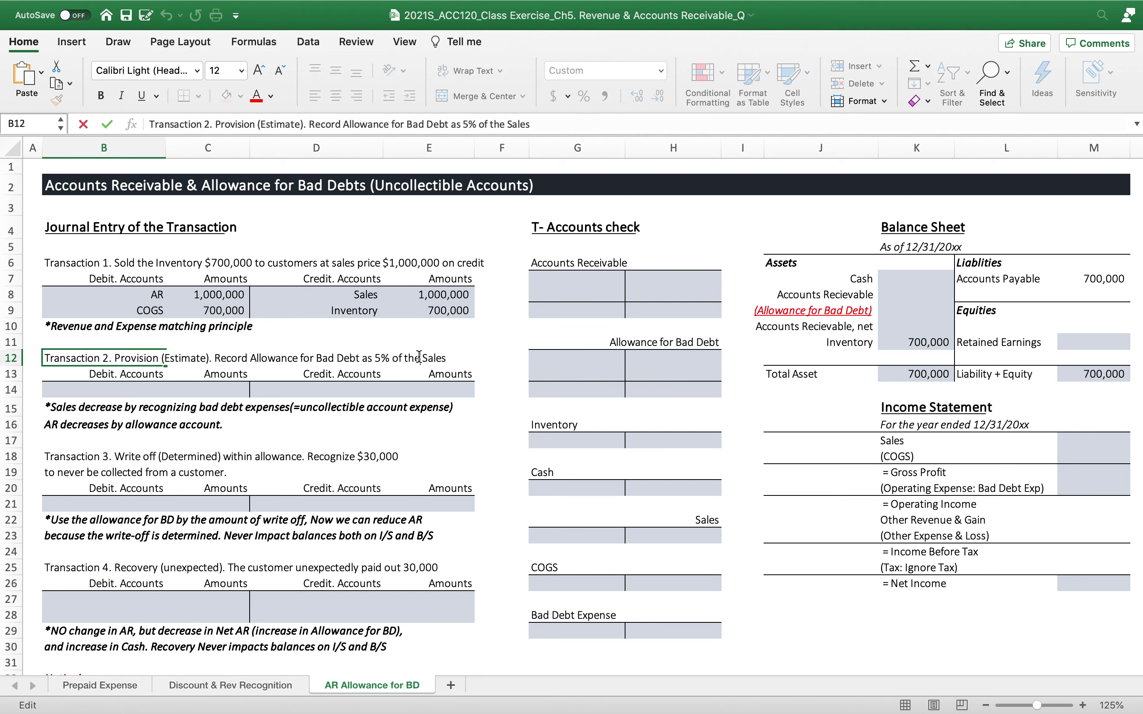
pyautogui.click(419, 358)
pyautogui.write('crei')
pyautogui.press('BackSpace')
pyautogui.press('BackSpace')
pyautogui.write('dit')
pyautogui.click(357, 406)
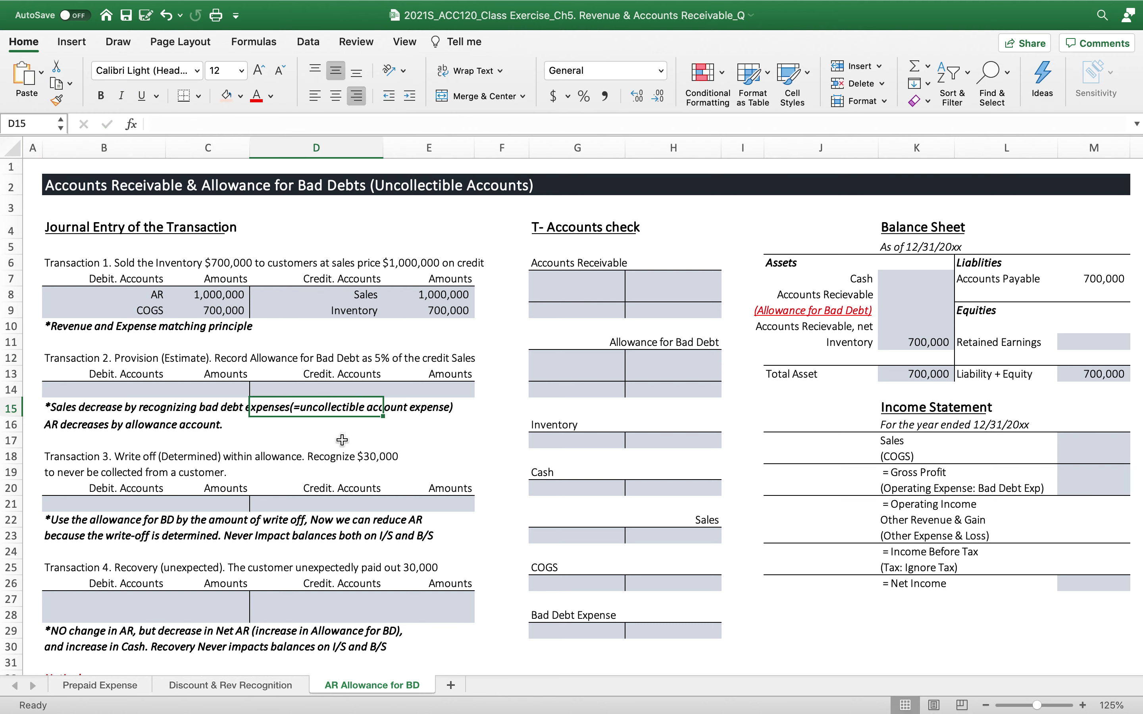
# Step: Compare Transaction 1's AR and Sales accounts with the blank debit and credit account cells of Transaction 2
pyautogui.click(74, 387)
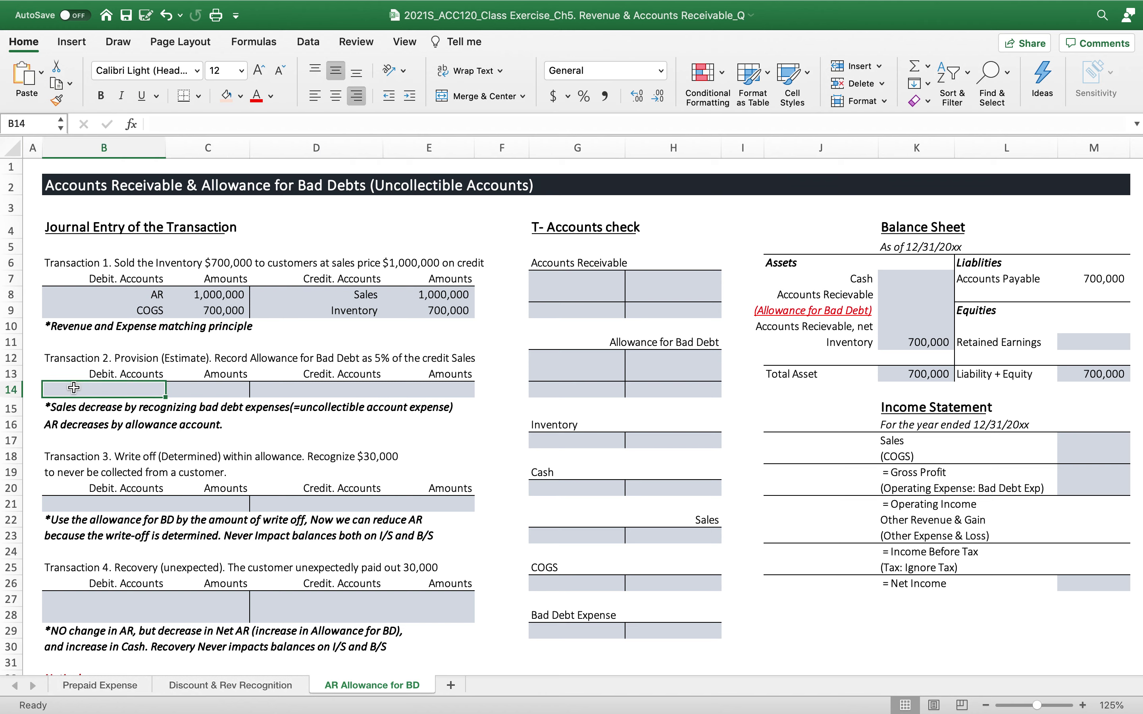
pyautogui.click(310, 388)
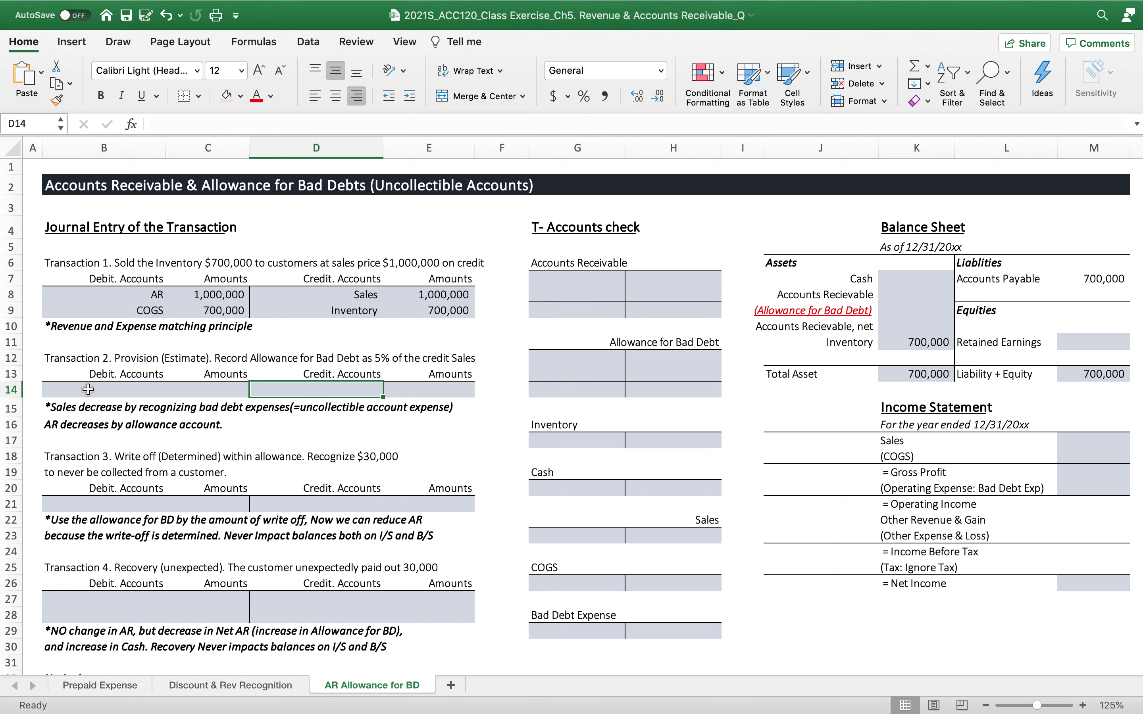
pyautogui.click(154, 298)
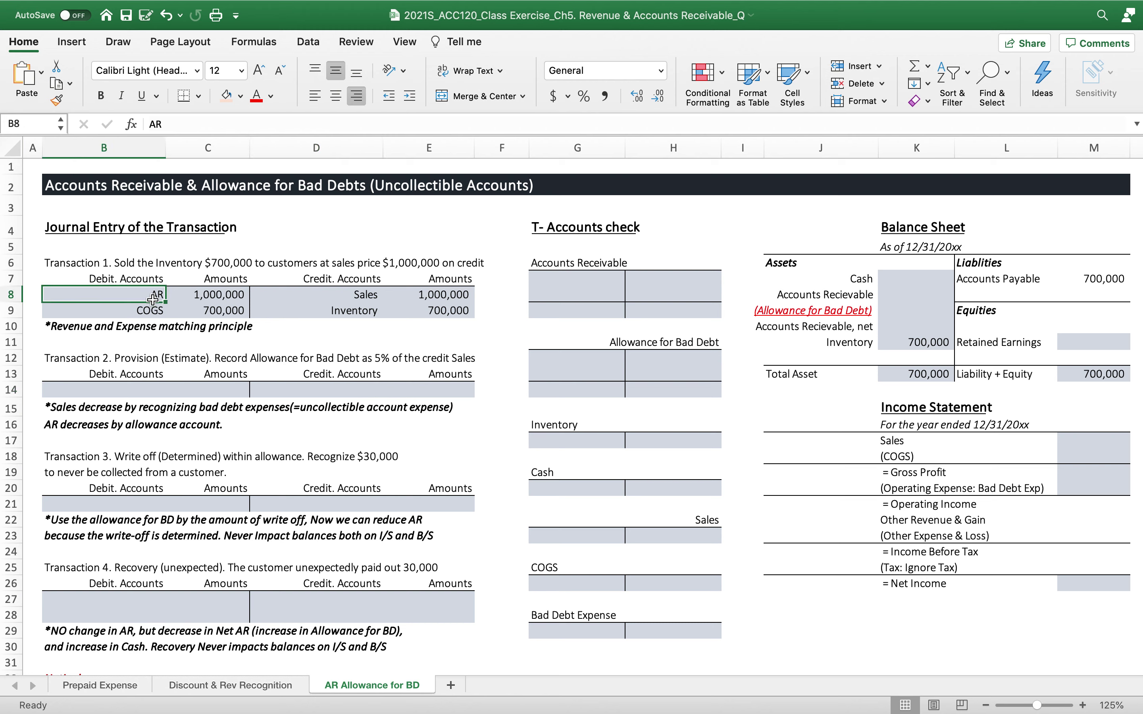
pyautogui.click(365, 296)
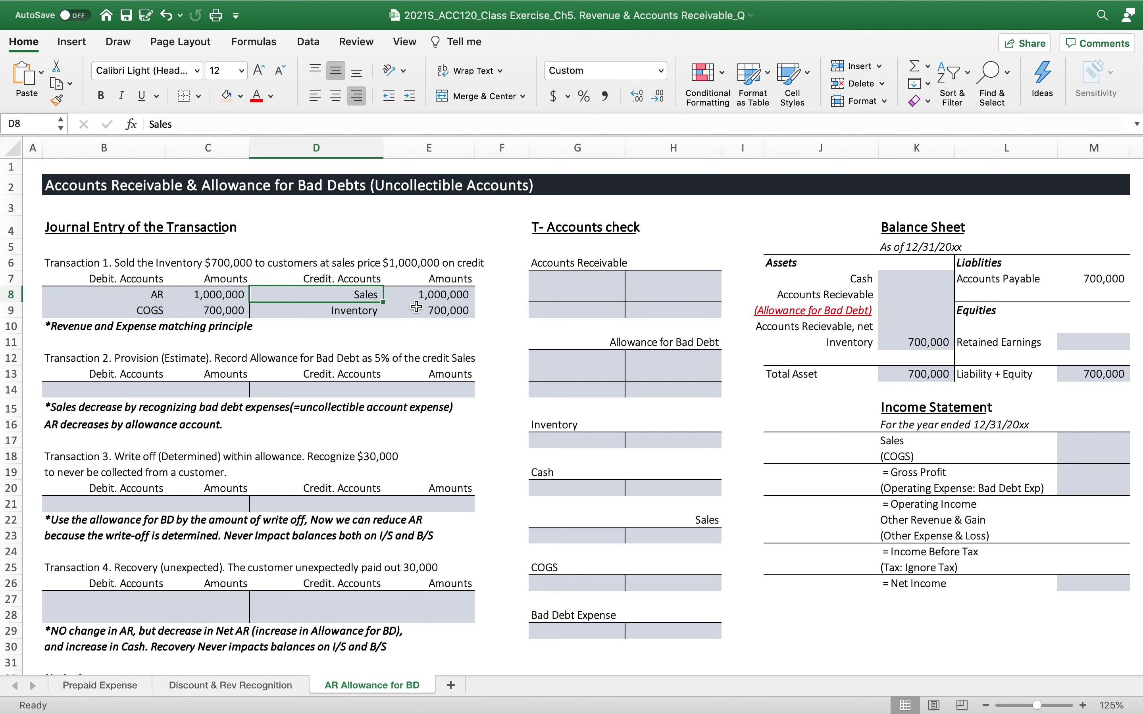
pyautogui.click(105, 388)
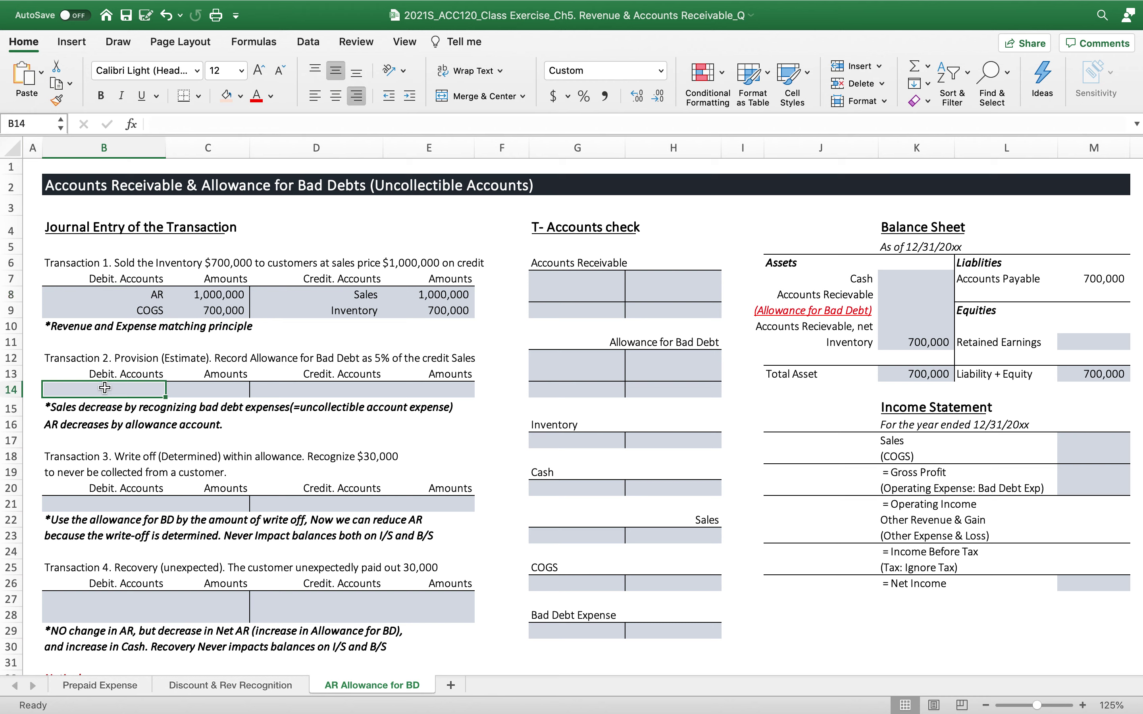
pyautogui.click(315, 389)
pyautogui.click(122, 296)
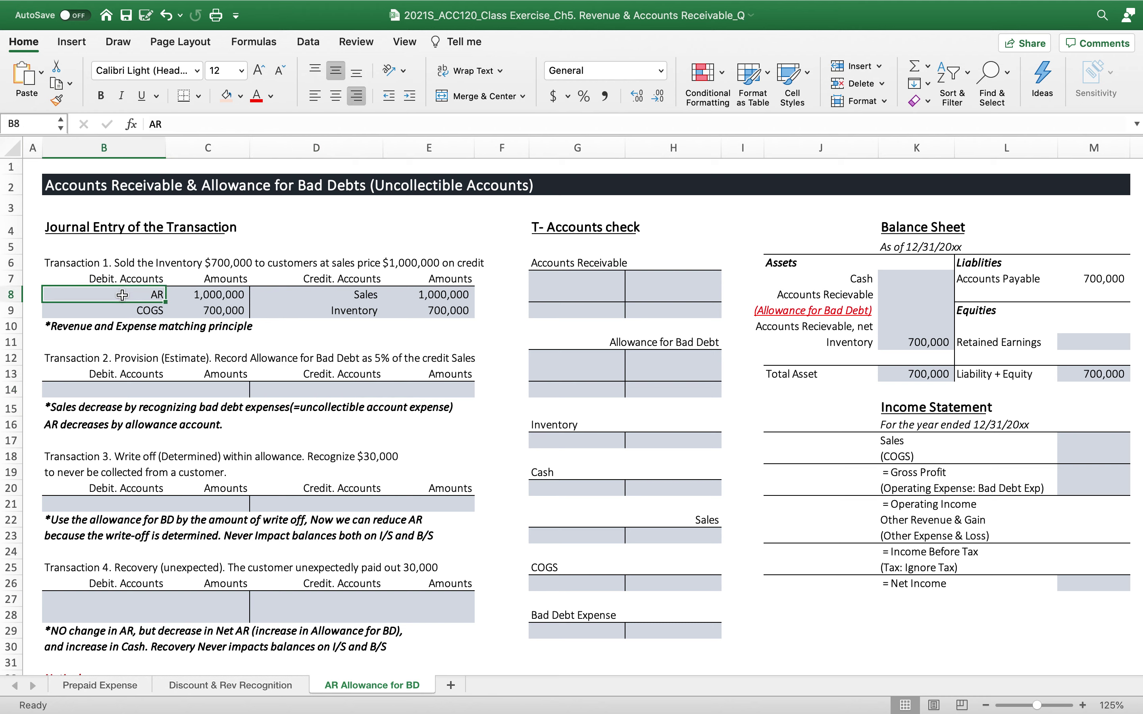
pyautogui.click(357, 391)
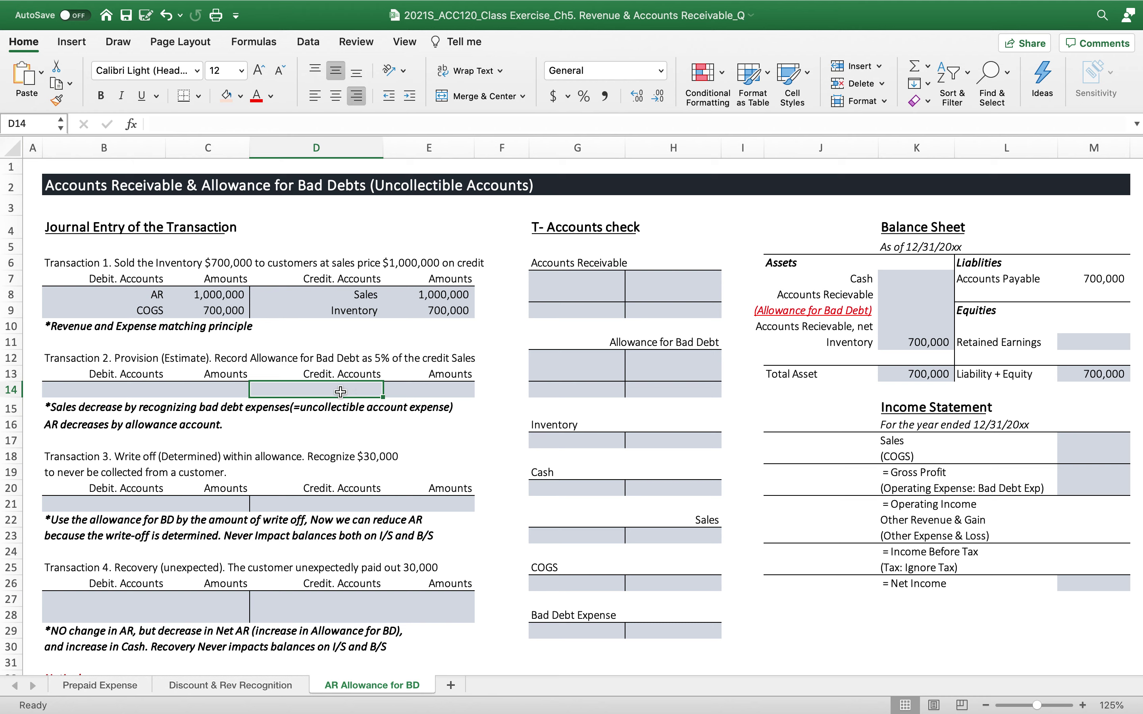
# Step: Debit Bad Debt Exp for Transaction 2 in row 14, calculating its amount in C14 as =E8*5%
pyautogui.click(85, 385)
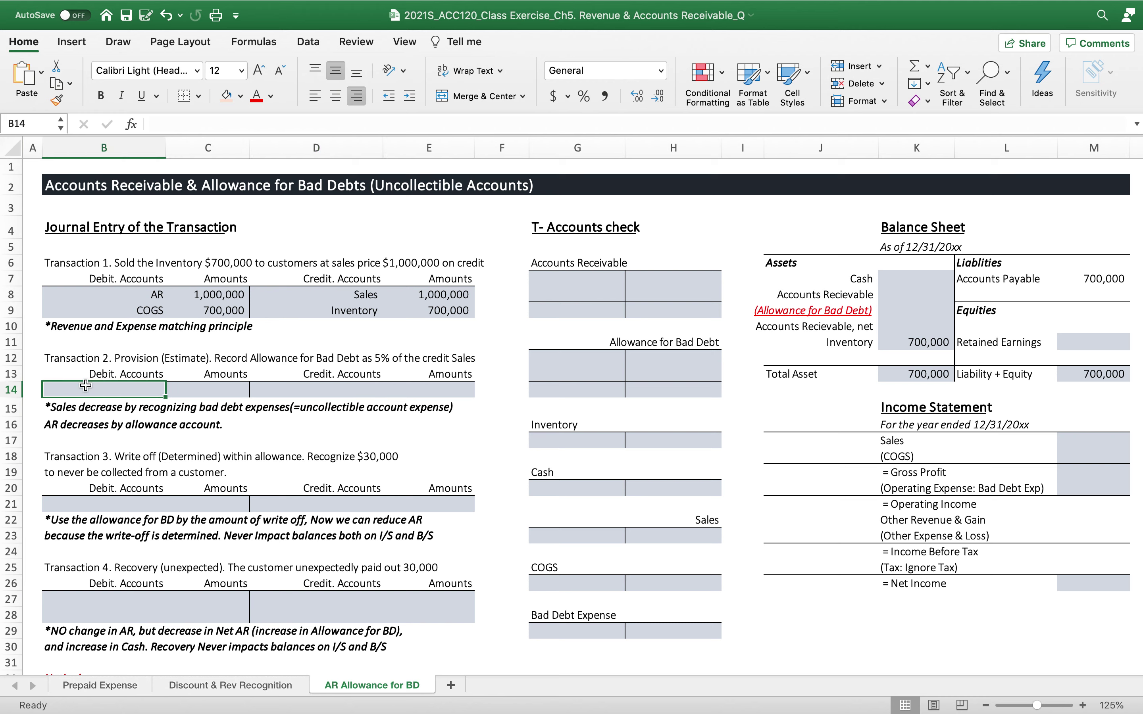
pyautogui.write('Ba')
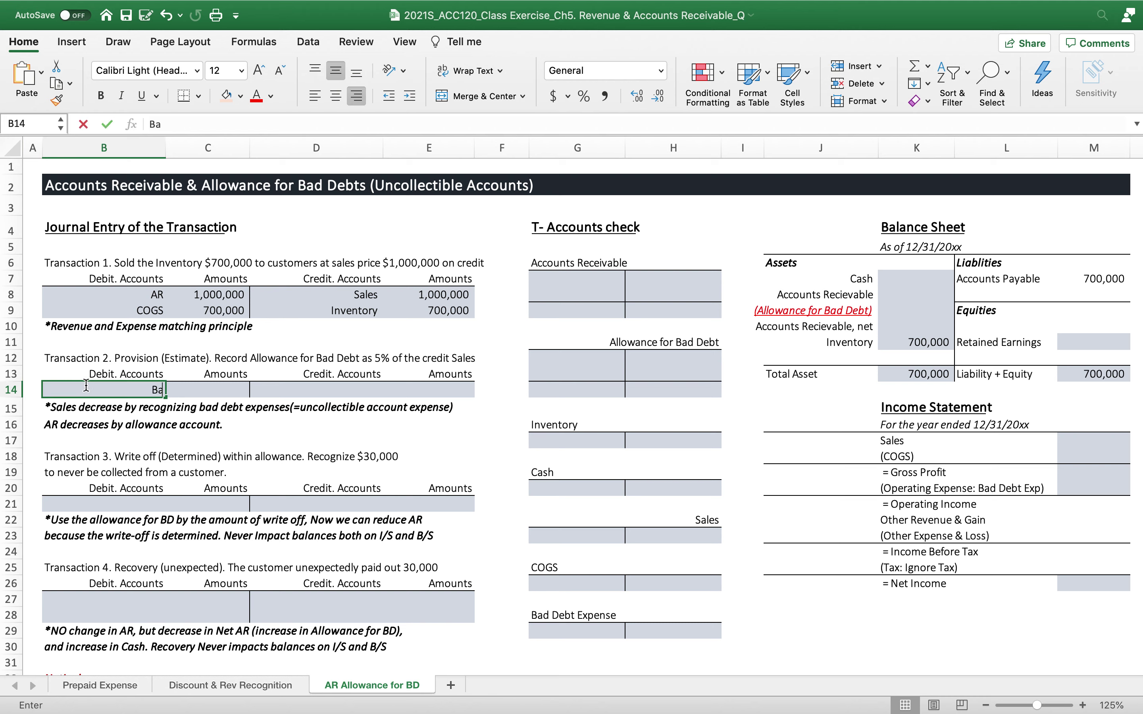
pyautogui.write('d Bebt Exp')
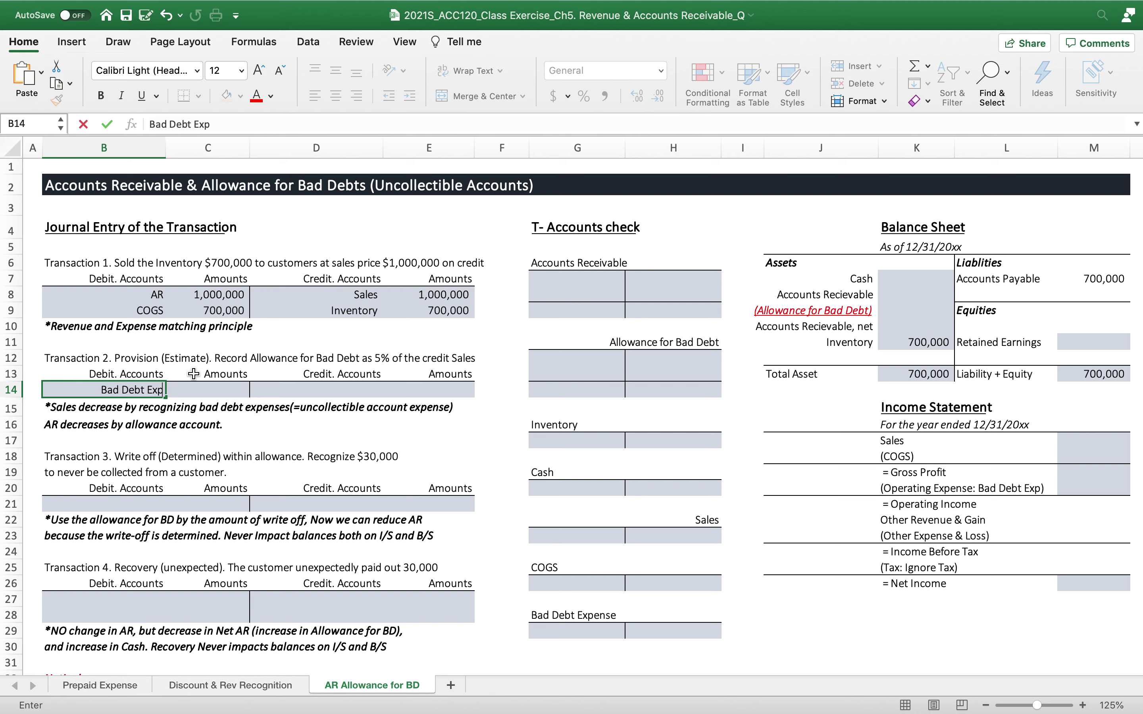
pyautogui.click(236, 391)
pyautogui.write('=')
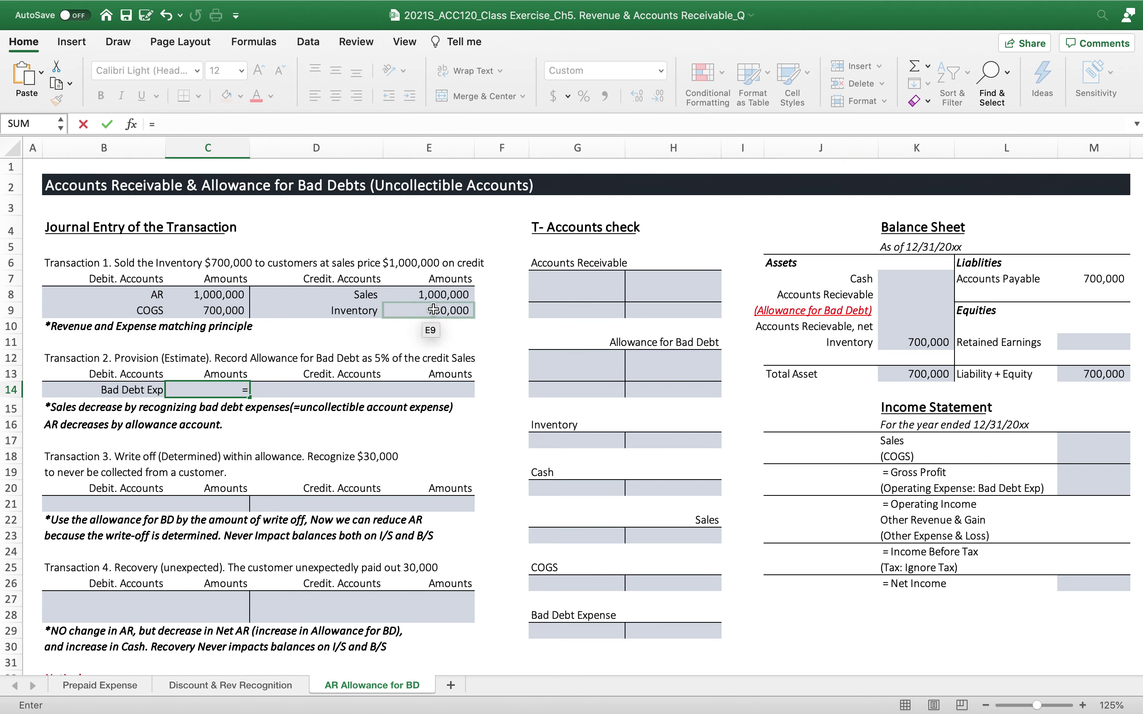
pyautogui.click(428, 298)
pyautogui.write('*')
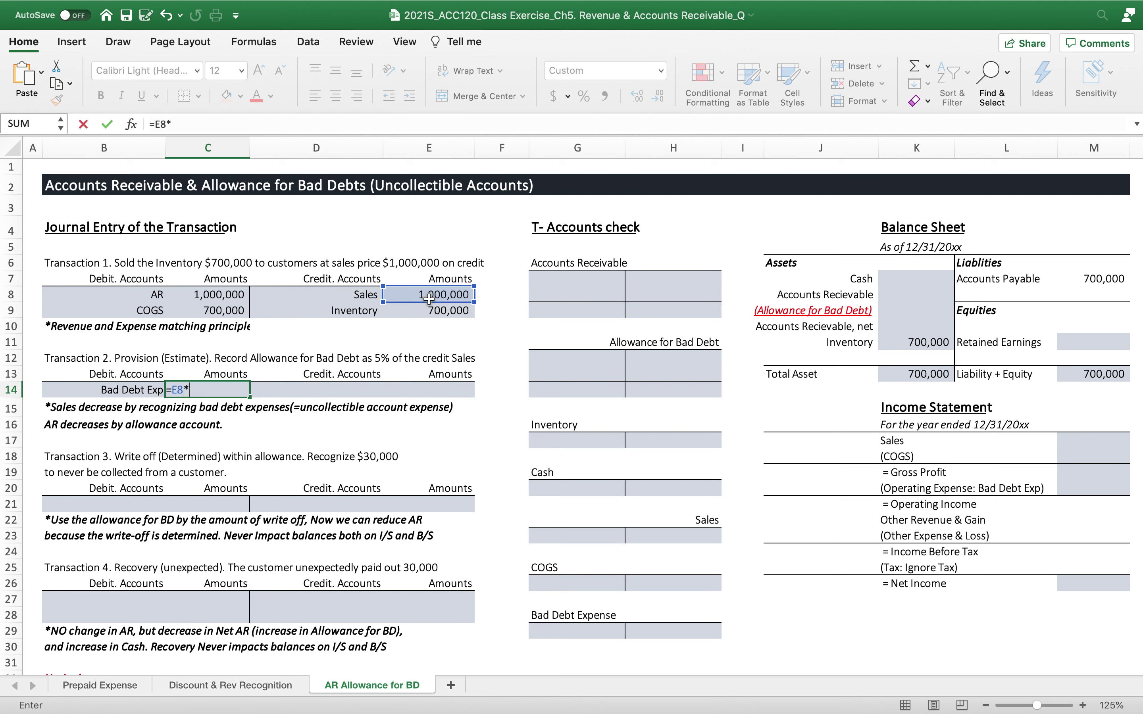
pyautogui.write('5%')
pyautogui.press('Return')
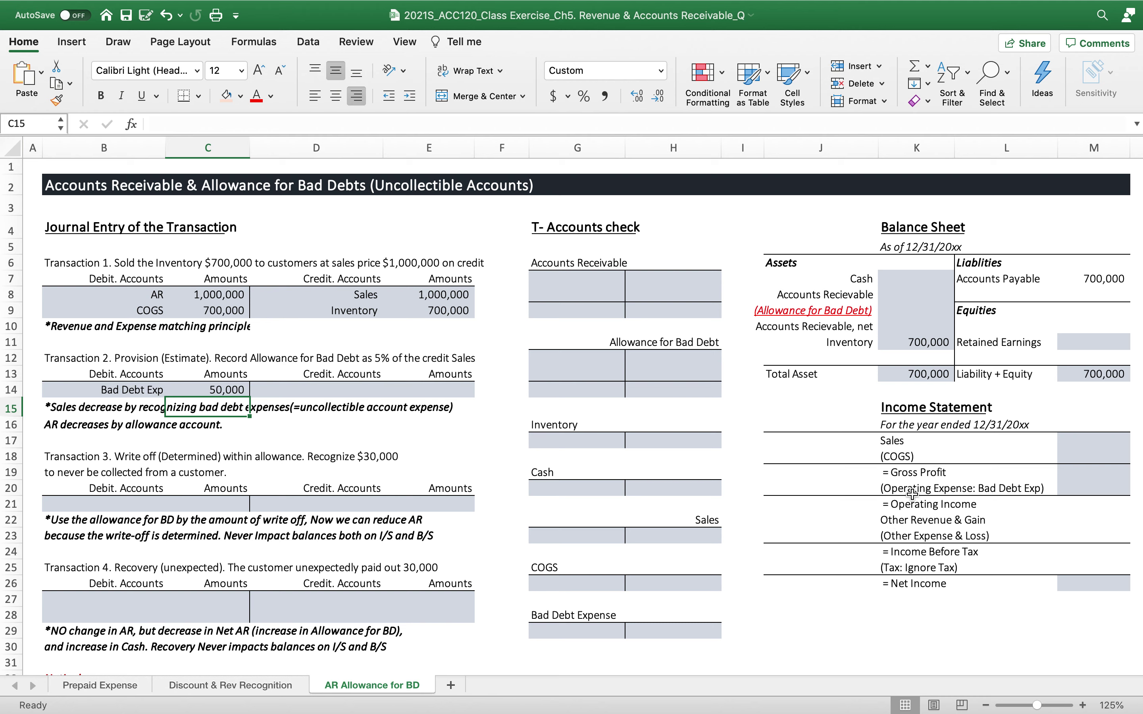
pyautogui.click(1020, 489)
pyautogui.click(1100, 488)
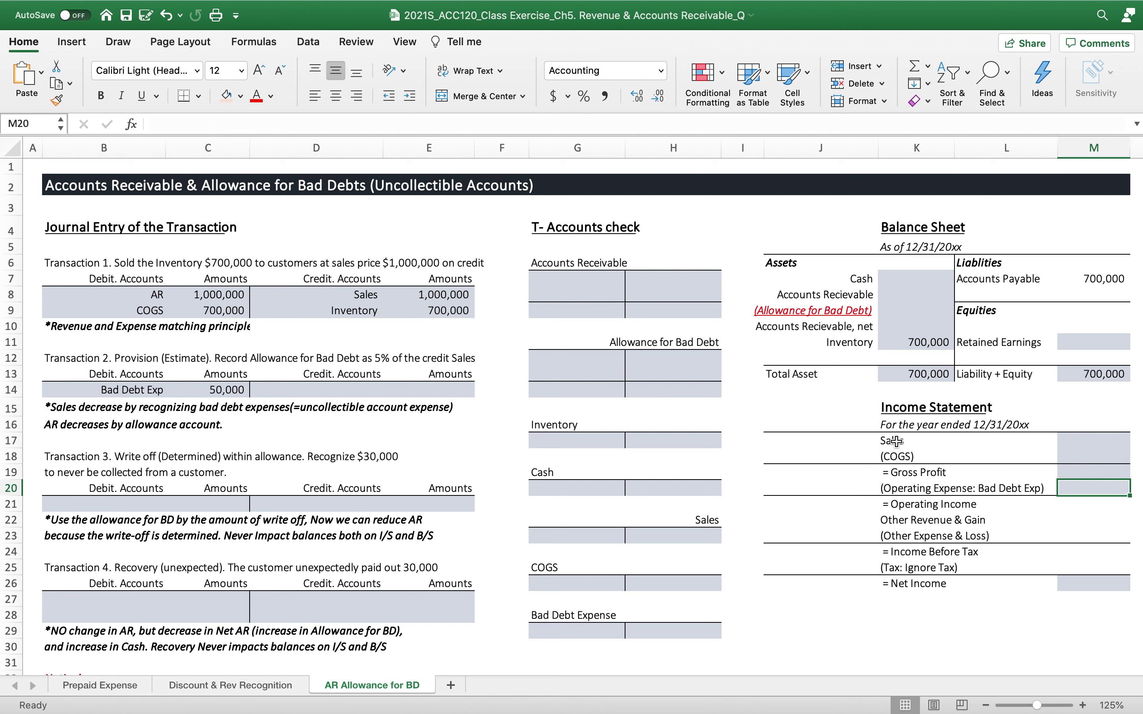
pyautogui.click(1080, 441)
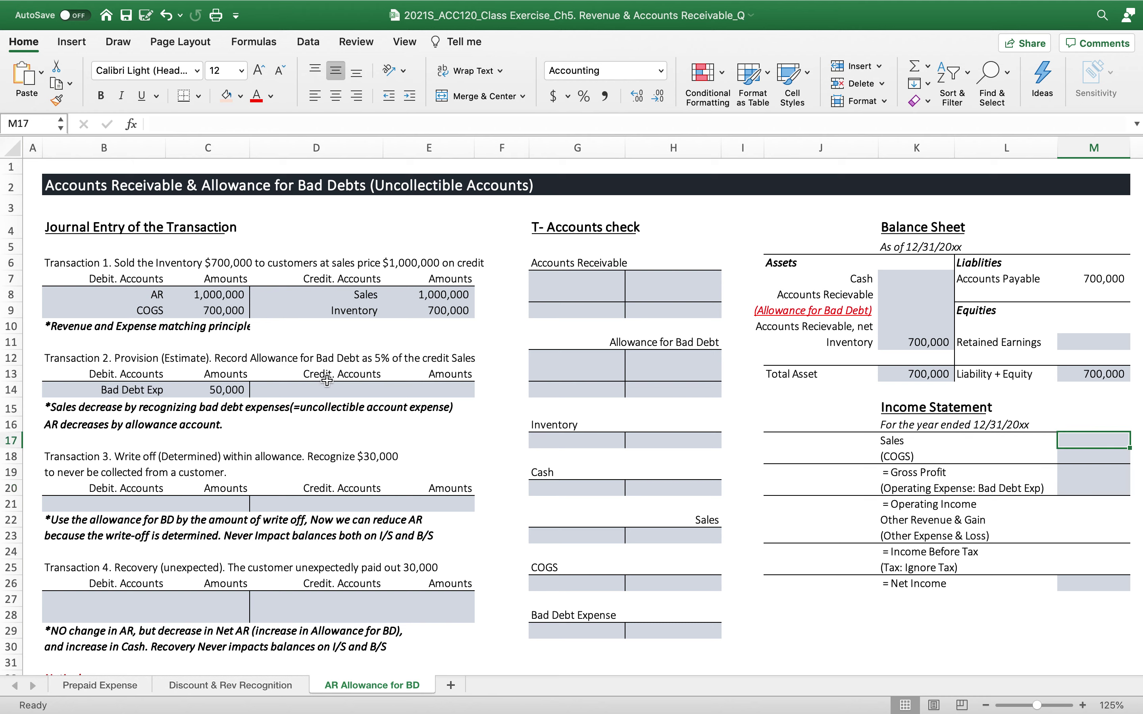
# Step: Enter "Allowance for BD" as Transaction 2's credit account in D14
pyautogui.click(317, 389)
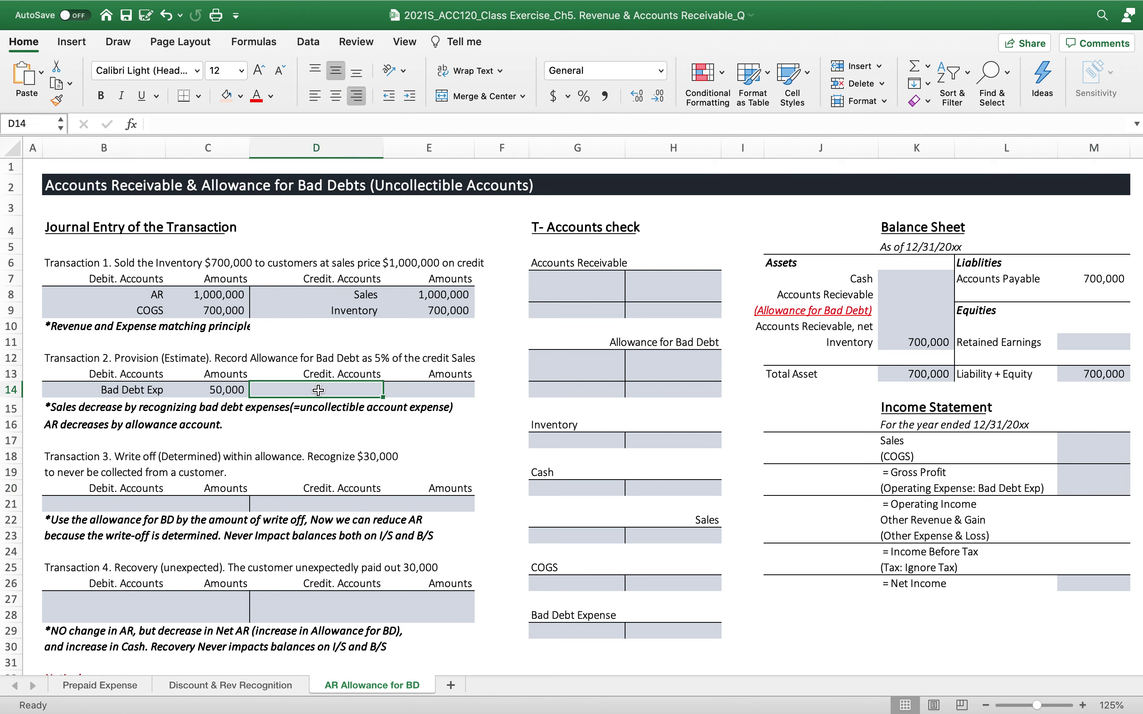
pyautogui.click(803, 310)
pyautogui.moveTo(793, 307); pyautogui.dragTo(266, 394)
pyautogui.click(266, 393)
pyautogui.write('Allo')
pyautogui.write('w')
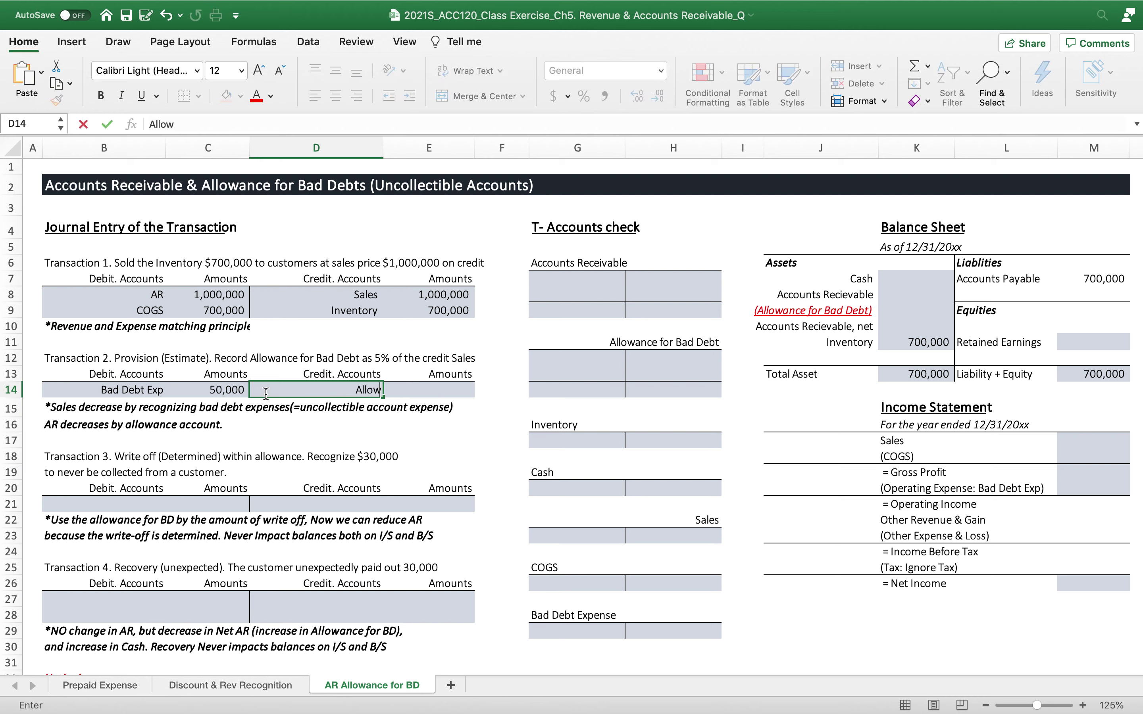
pyautogui.write('ance for BD')
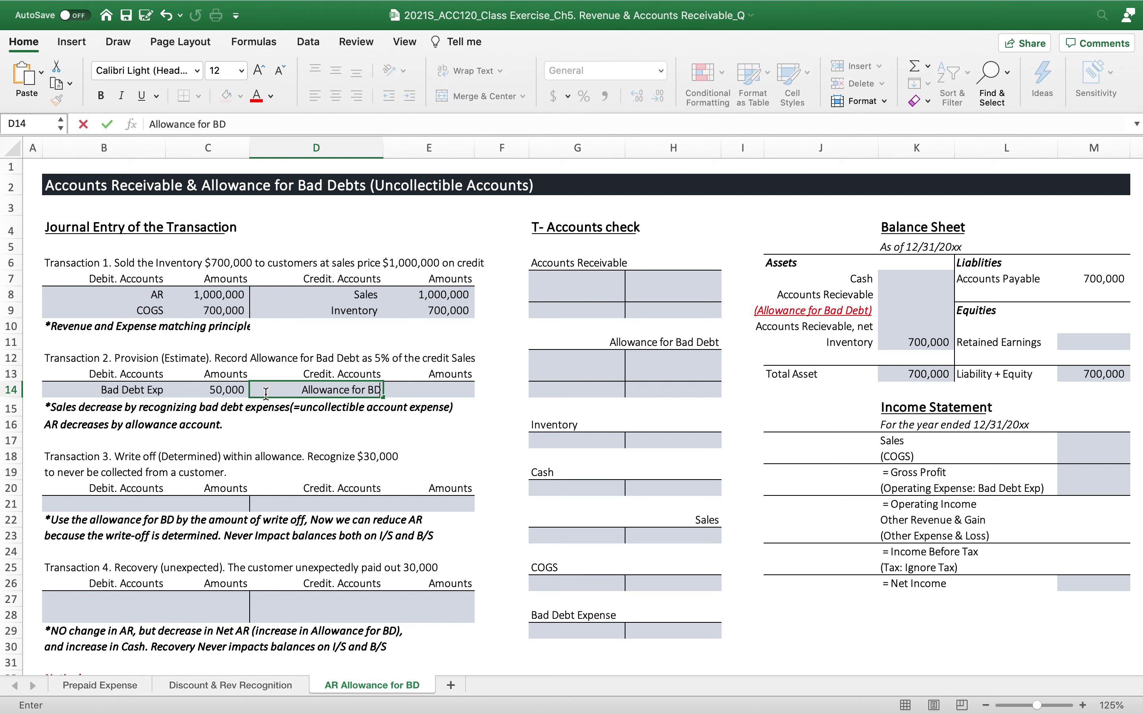
pyautogui.press('Tab')
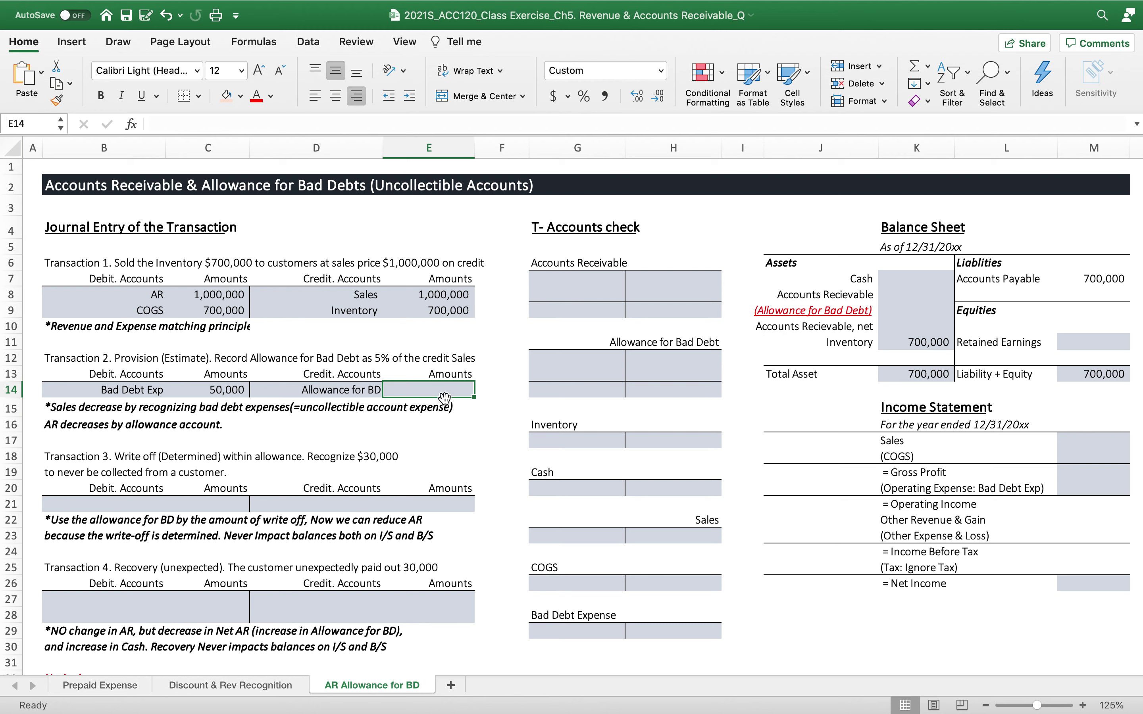
# Step: Link Transaction 2's credit amount in E14 to the Bad Debt Exp debit in C14 and check both amounts
pyautogui.write('=')
pyautogui.click(233, 390)
pyautogui.press('Return')
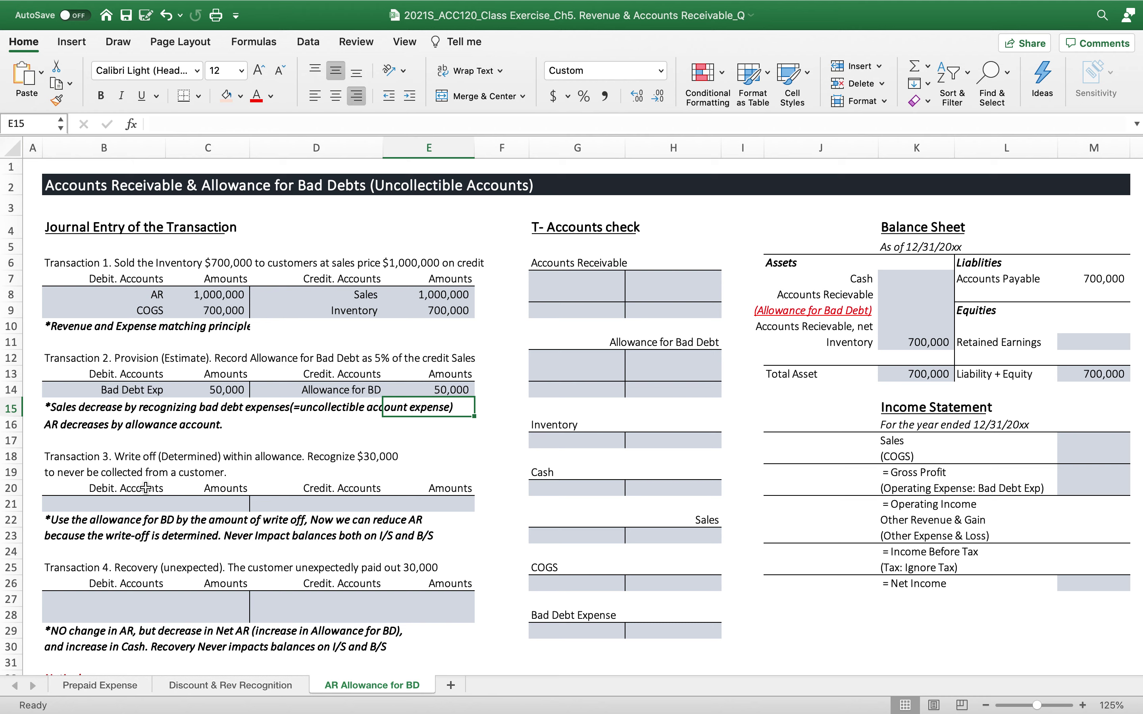
pyautogui.click(452, 385)
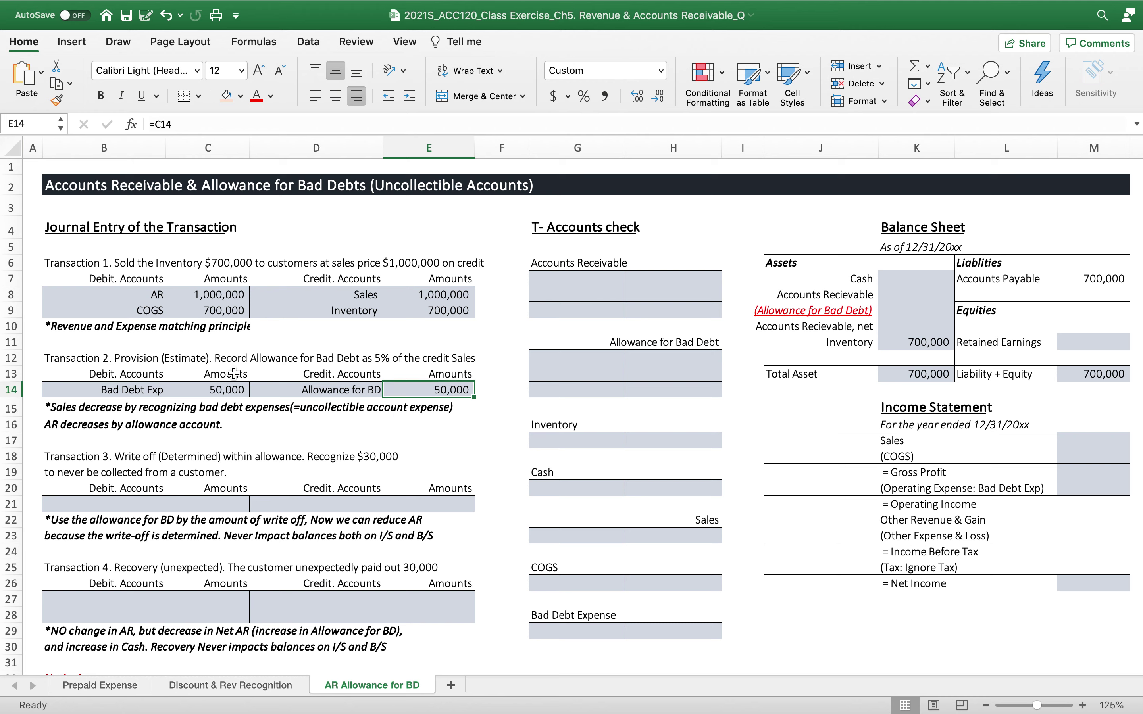
pyautogui.click(209, 389)
pyautogui.click(461, 389)
pyautogui.click(207, 389)
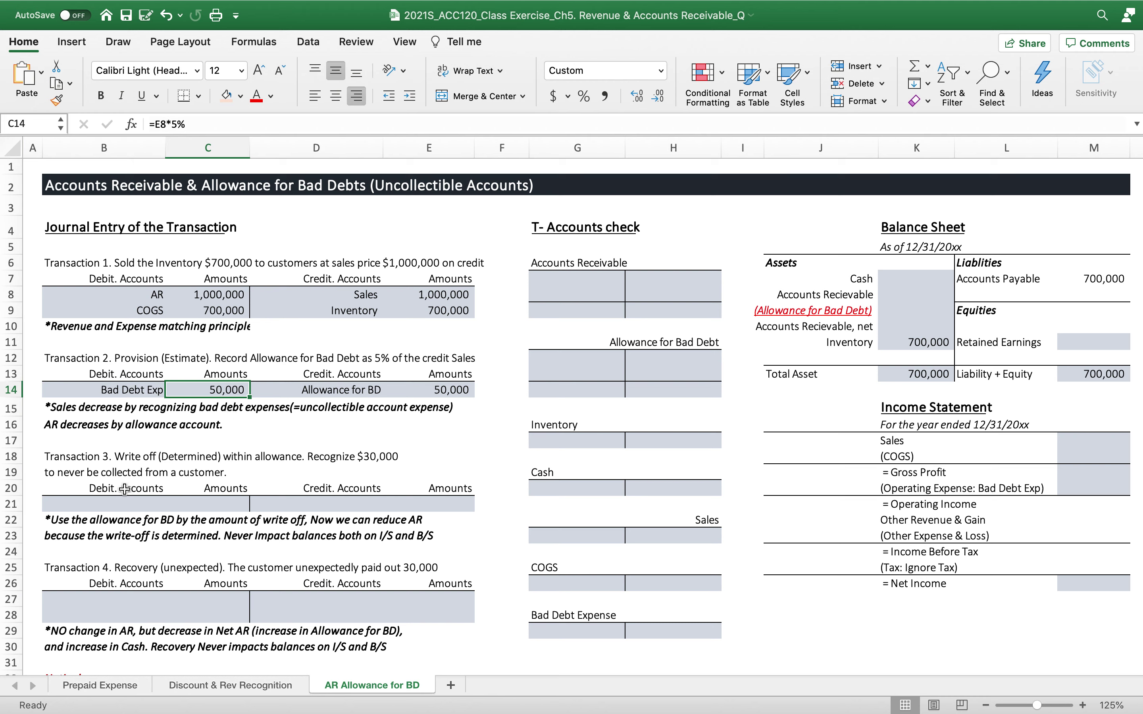
# Step: Debit Allowance for BD for 30,000 in Transaction 3, filling B21 and C21
pyautogui.click(110, 503)
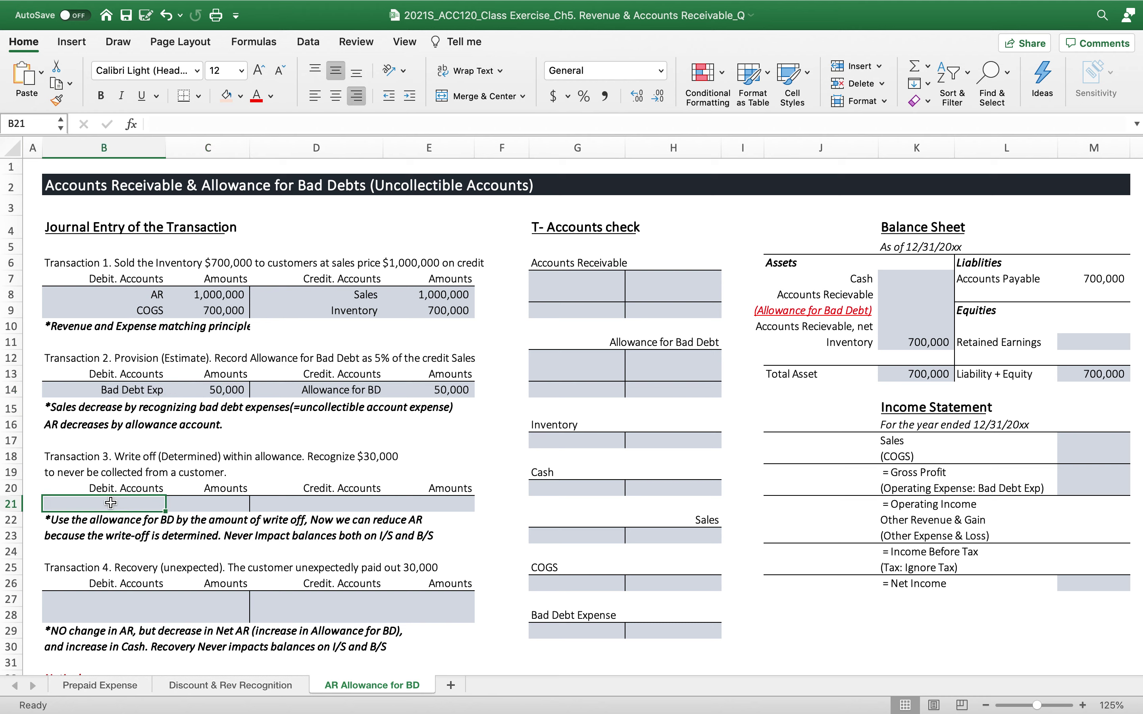
pyautogui.write('Allowance for BD')
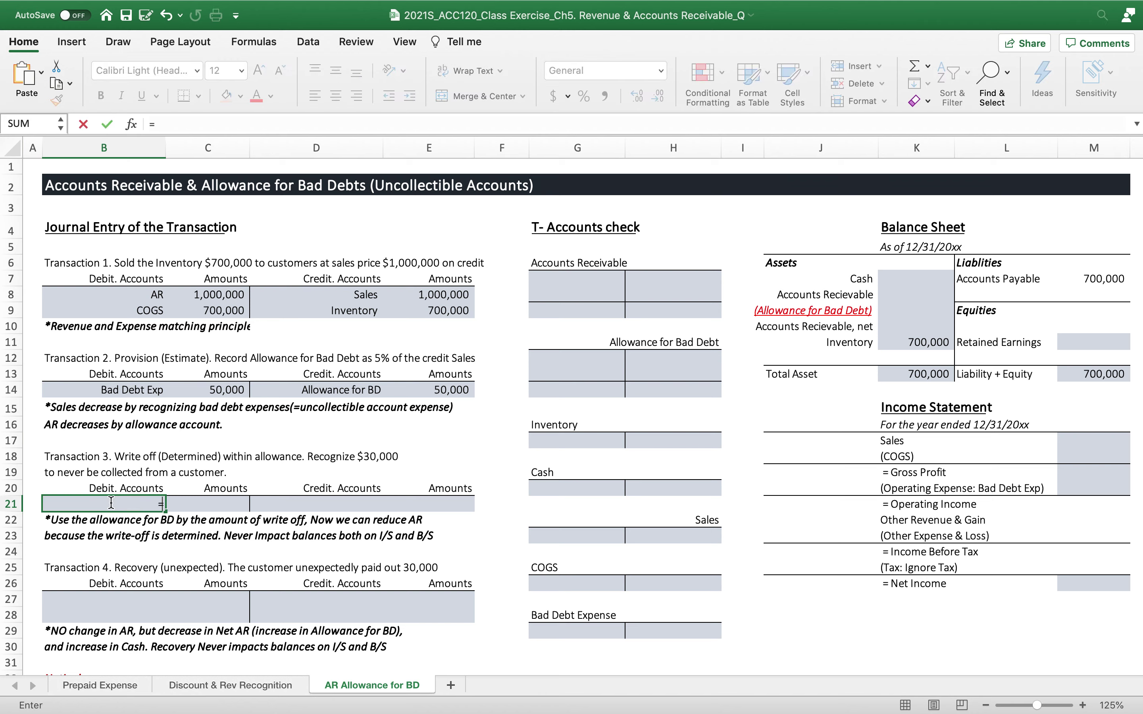
pyautogui.press('Return')
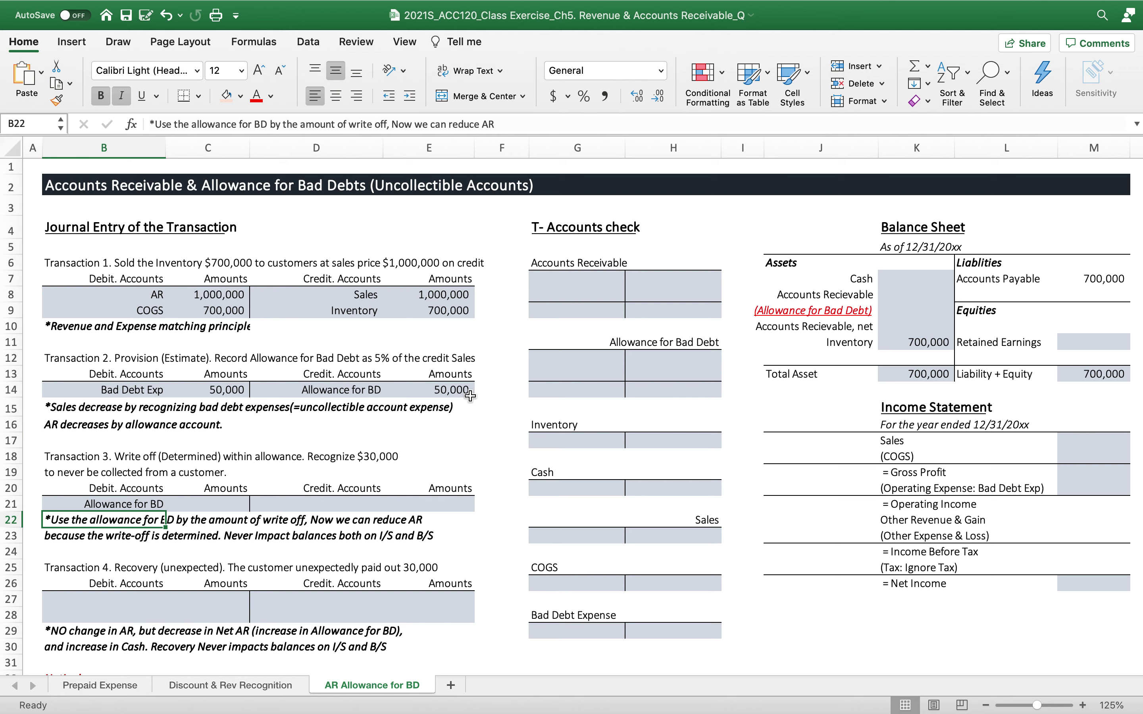
pyautogui.click(304, 505)
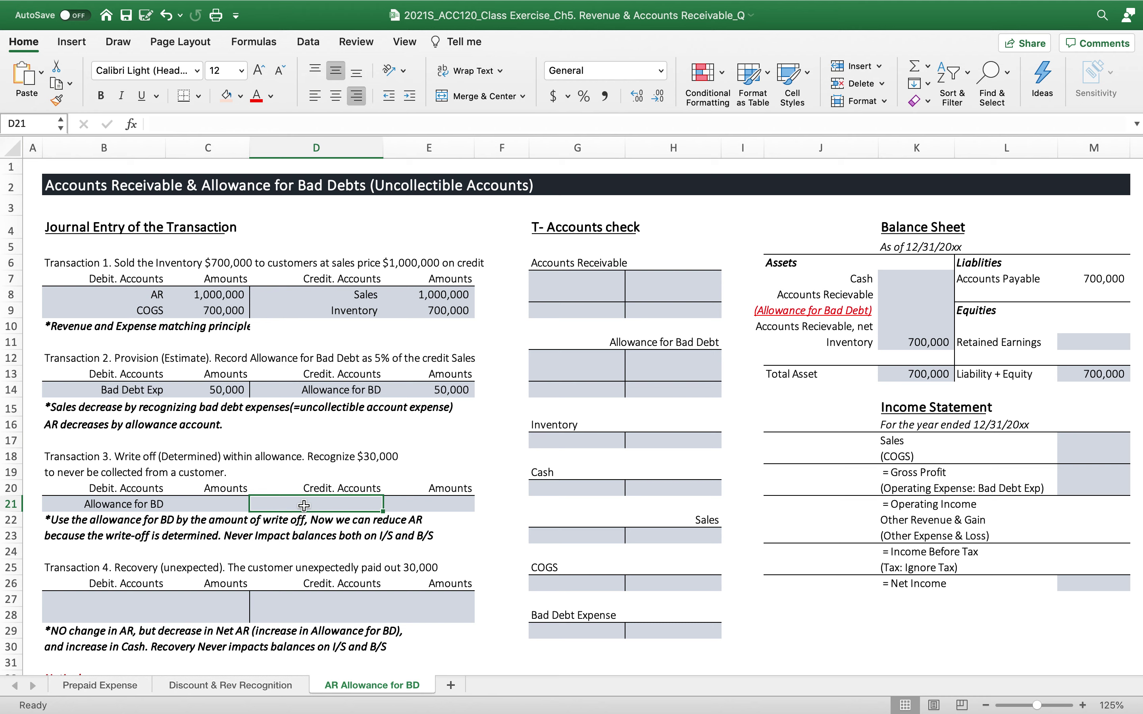
pyautogui.click(223, 503)
pyautogui.write('30')
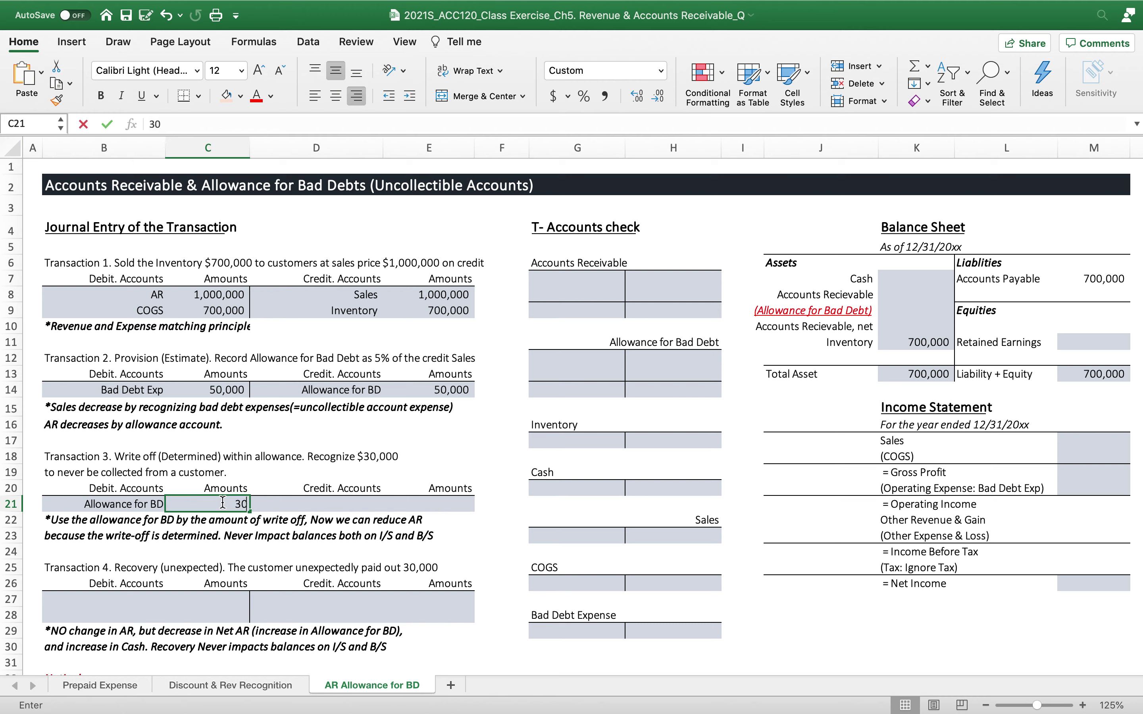
pyautogui.write(',000')
pyautogui.press('Return')
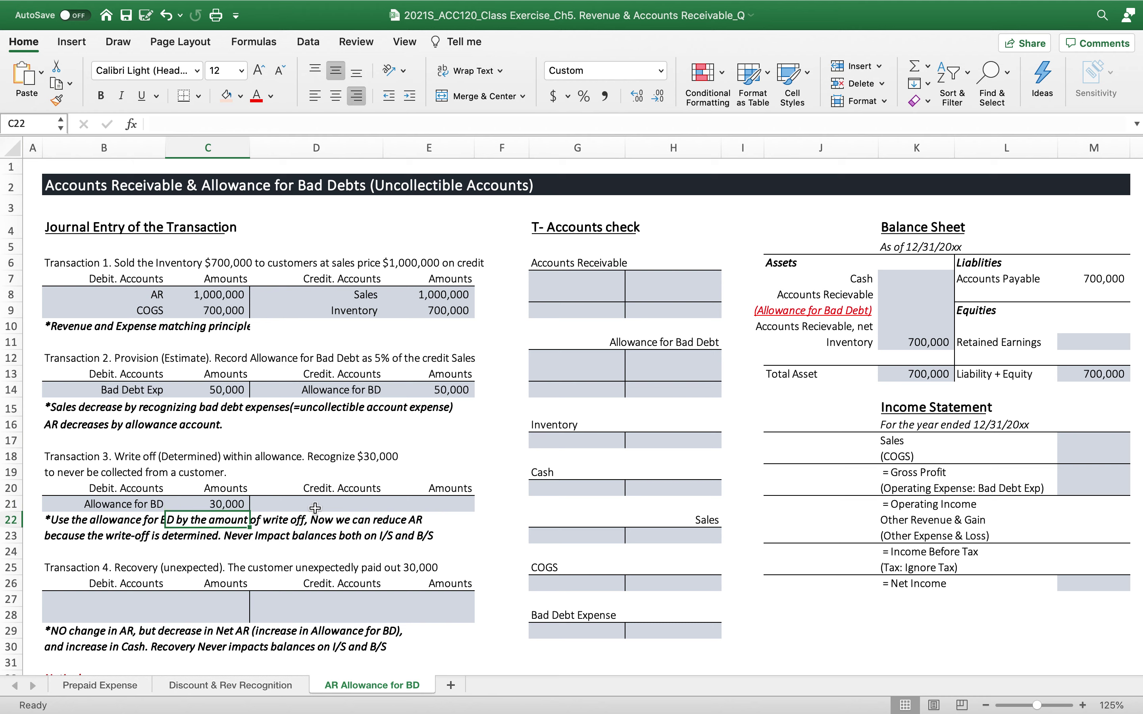
# Step: Credit AR for 30,000 in Transaction 3, linking the account name in D21 to B8 and entering the amount in E21
pyautogui.click(313, 506)
pyautogui.write('=')
pyautogui.click(114, 294)
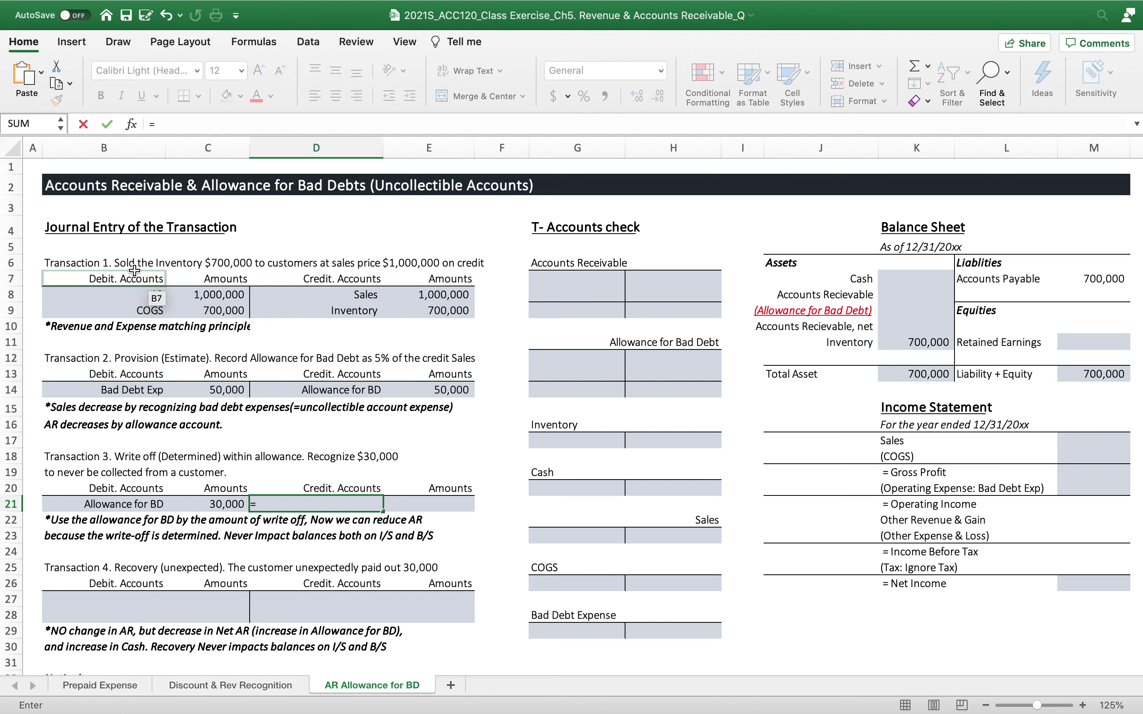
pyautogui.press('Return')
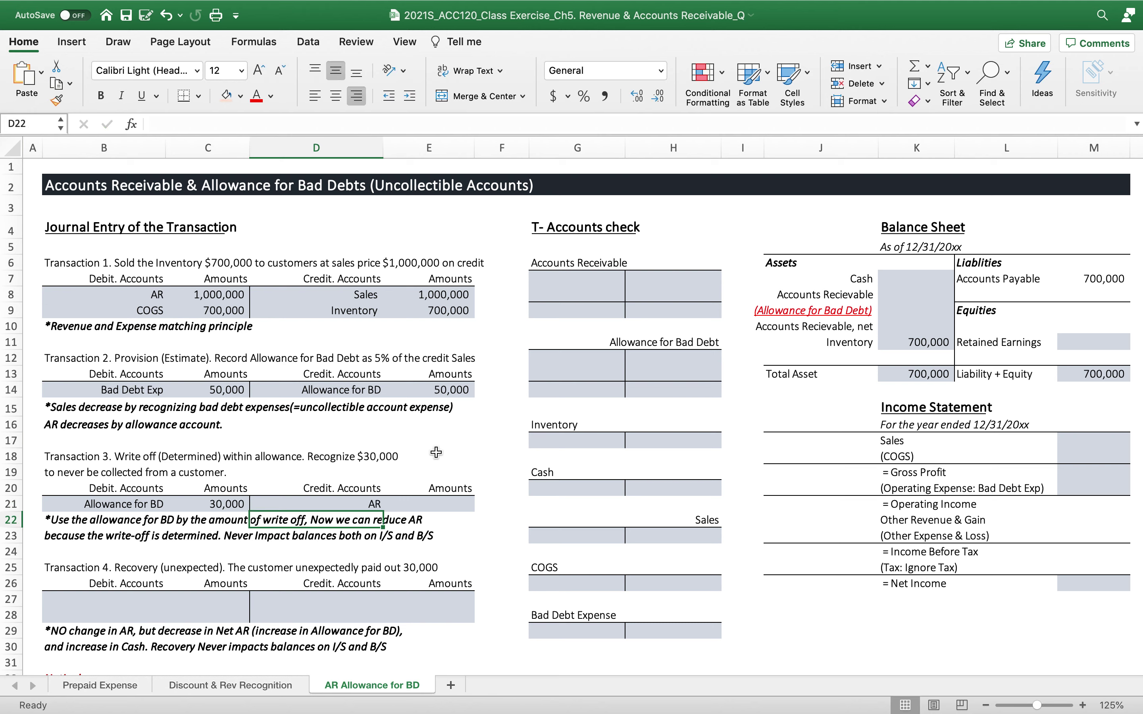
pyautogui.click(438, 502)
pyautogui.write('3')
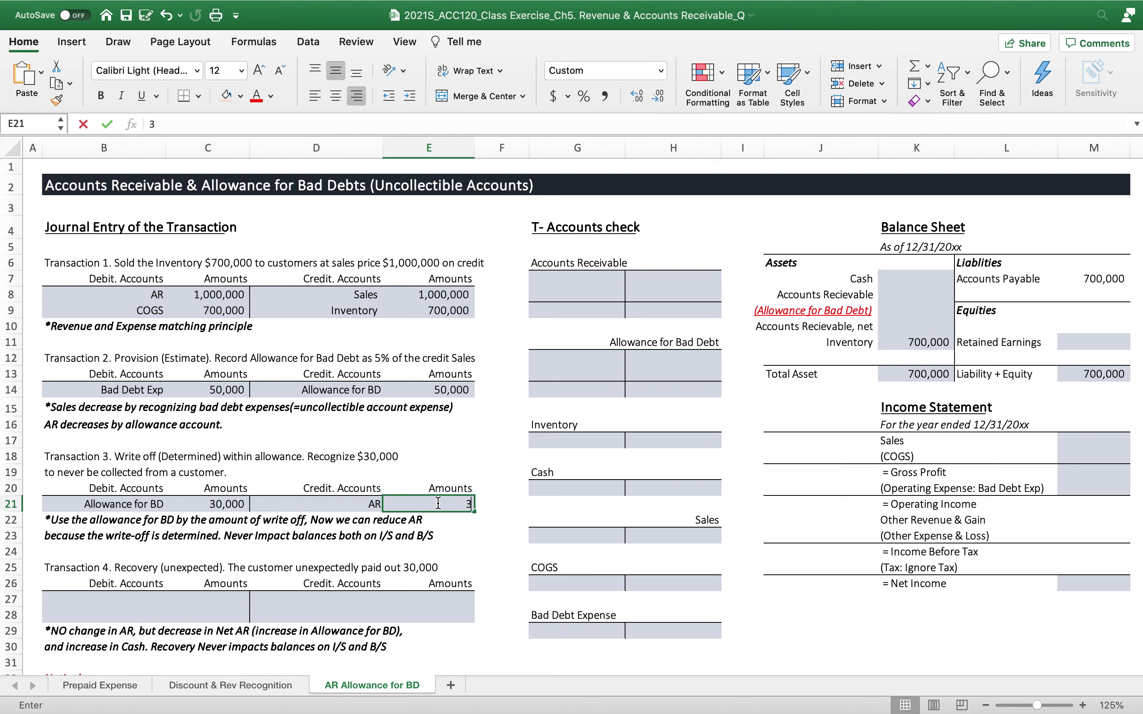
pyautogui.write('0,000')
pyautogui.press('Return')
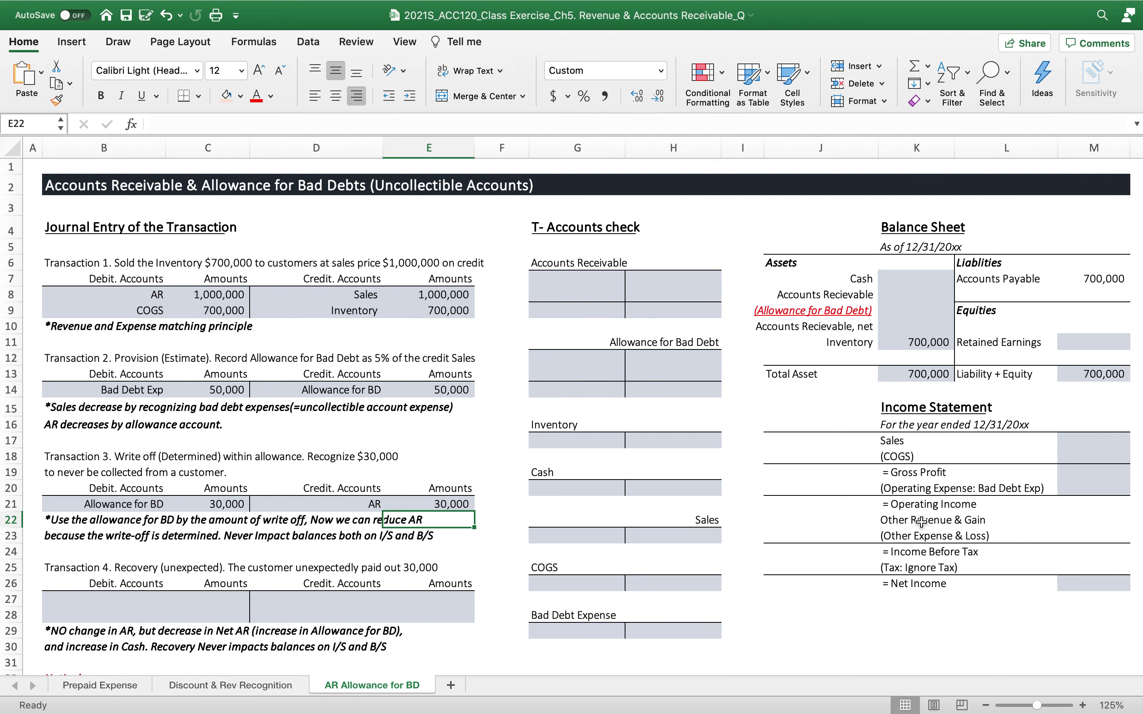
# Step: Insert "previously written off" after "The customer" in the Transaction 4 description in B25
pyautogui.scroll(-2, 338, 539)
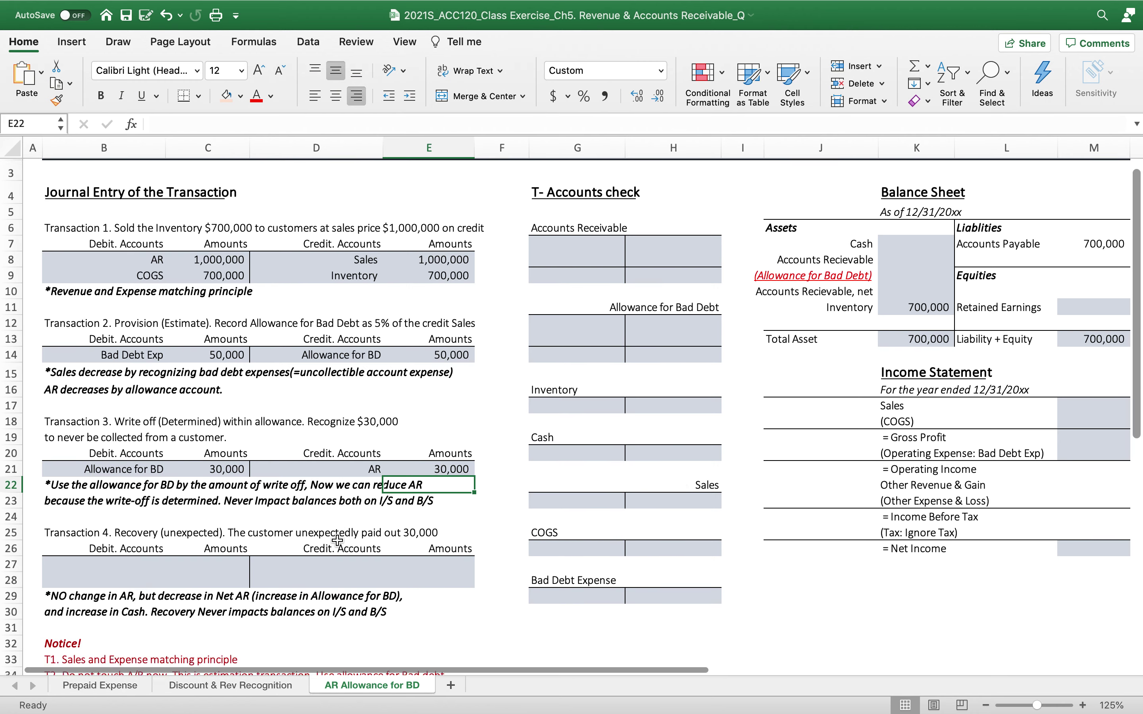
pyautogui.scroll(-1, 337, 540)
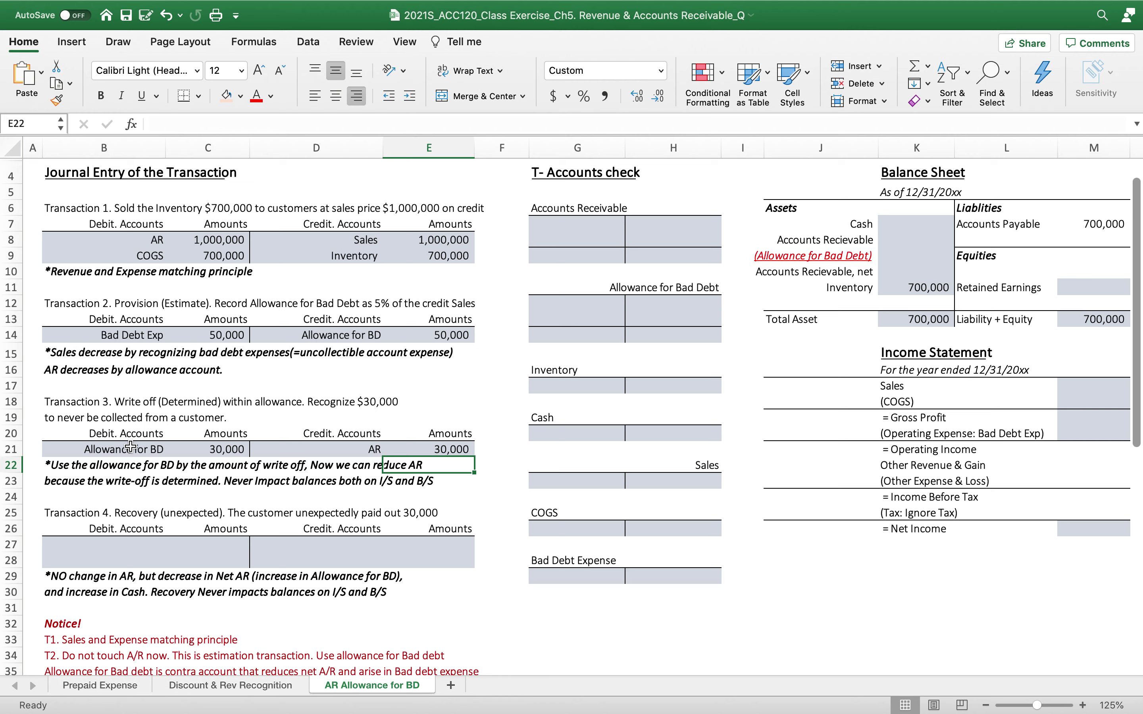
pyautogui.doubleClick(111, 513)
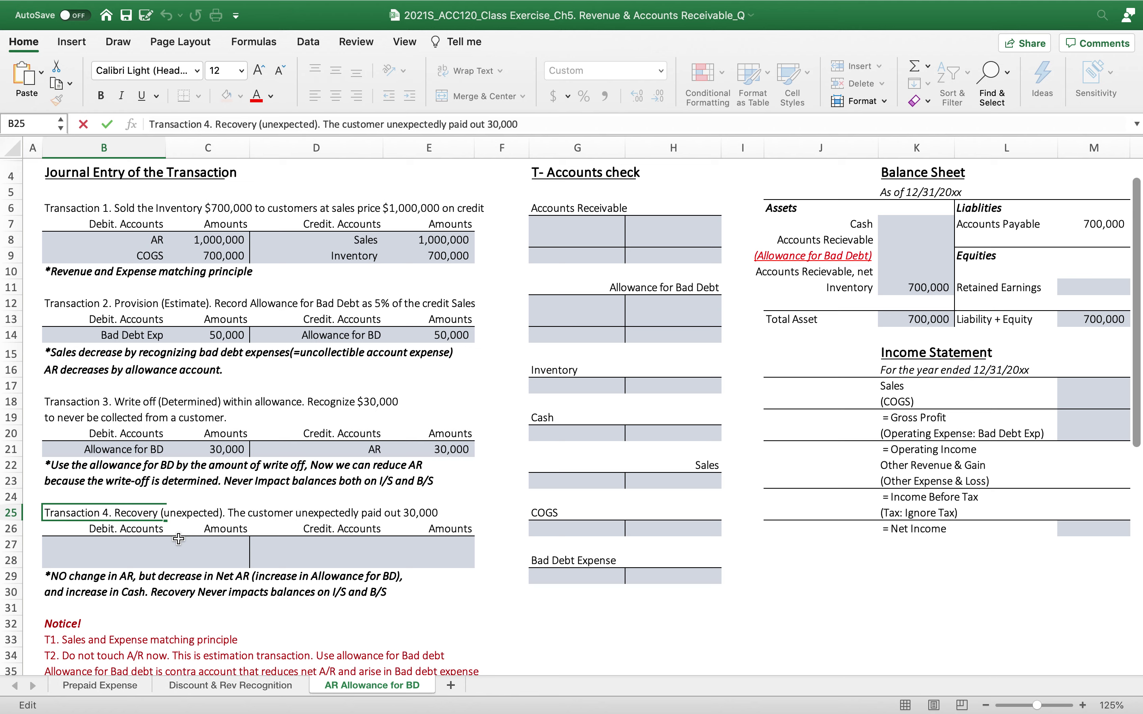
pyautogui.click(224, 512)
pyautogui.write('previousl')
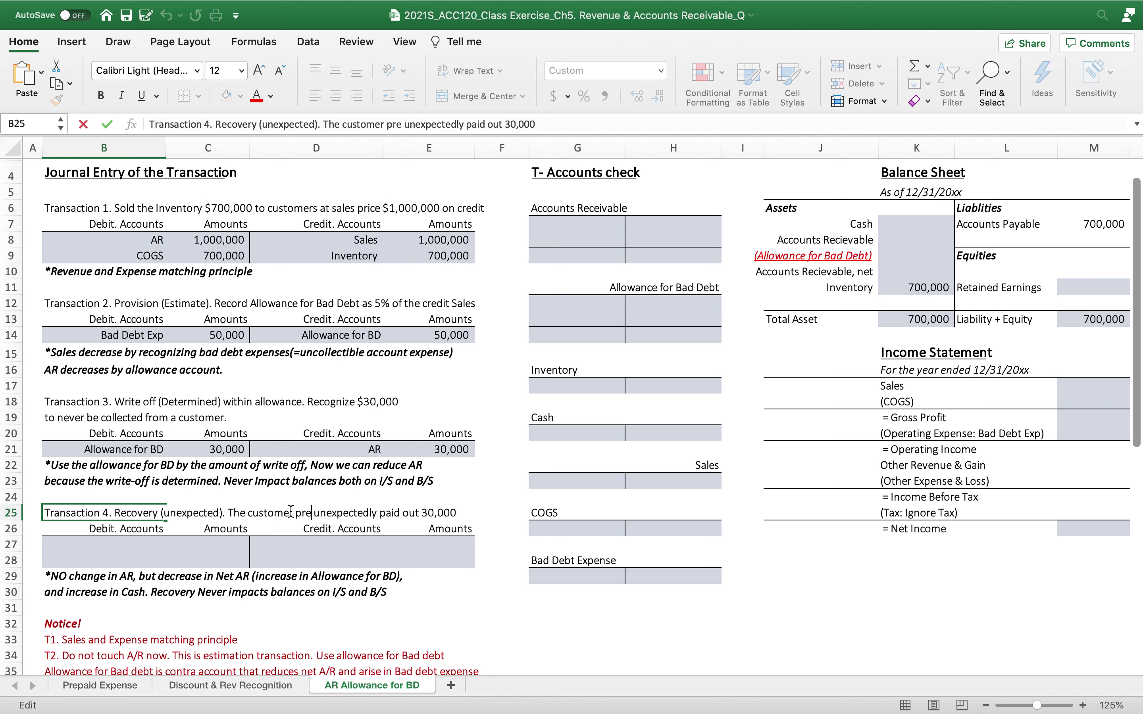
pyautogui.write('y witten')
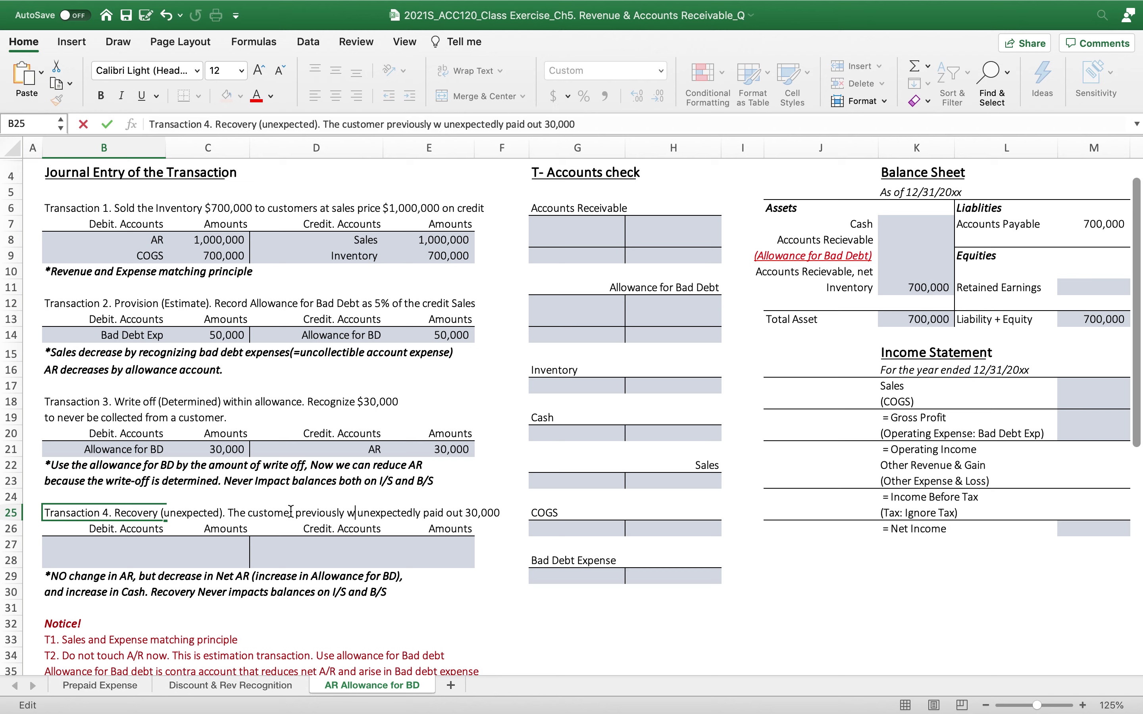
pyautogui.press('BackSpace')
pyautogui.press('BackSpace')
pyautogui.press('BackSpace')
pyautogui.press('BackSpace')
pyautogui.press('BackSpace')
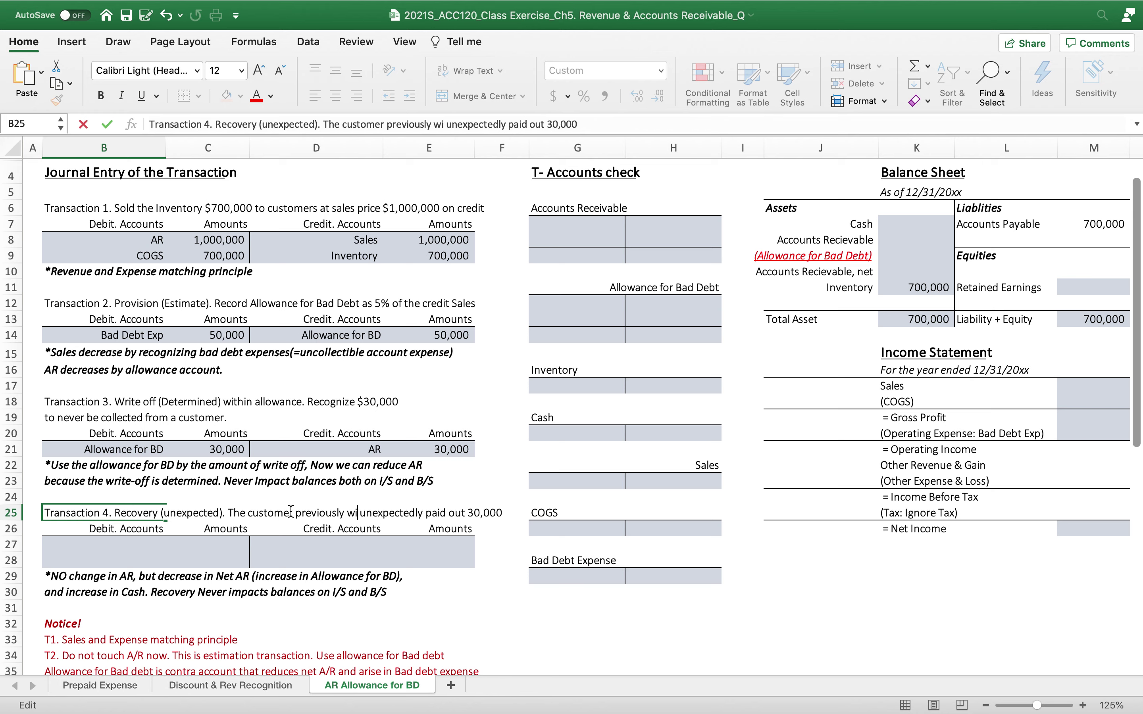
pyautogui.write('ritee')
pyautogui.press('BackSpace')
pyautogui.write('tten o')
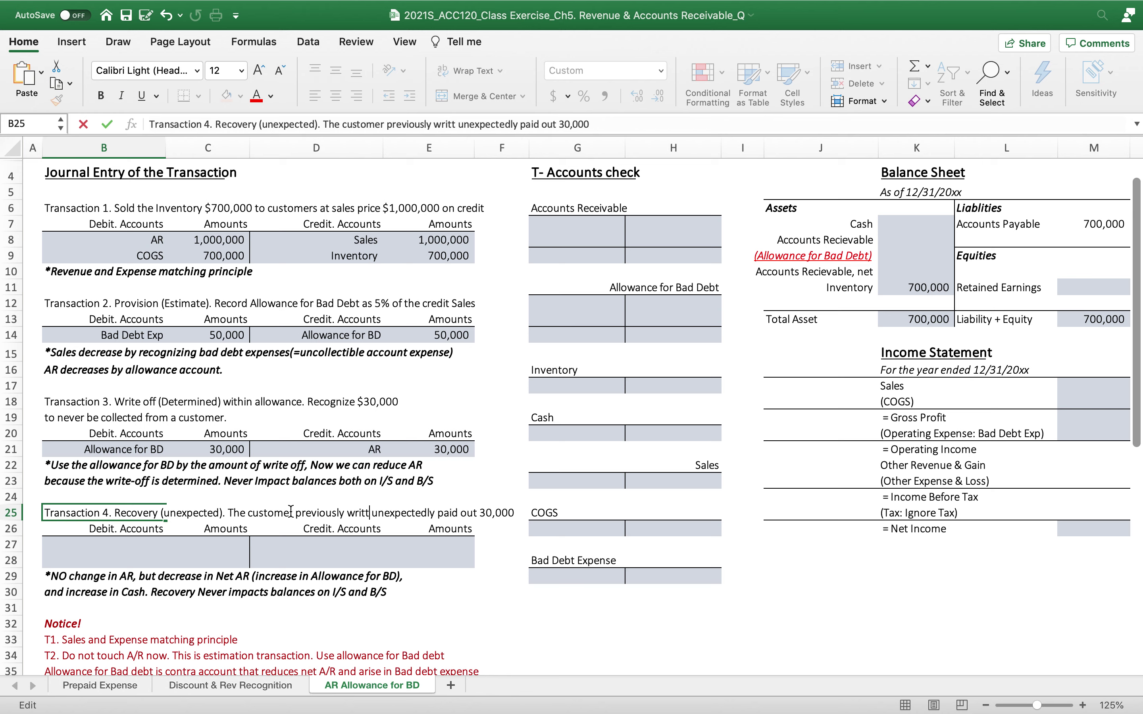
pyautogui.write('ff')
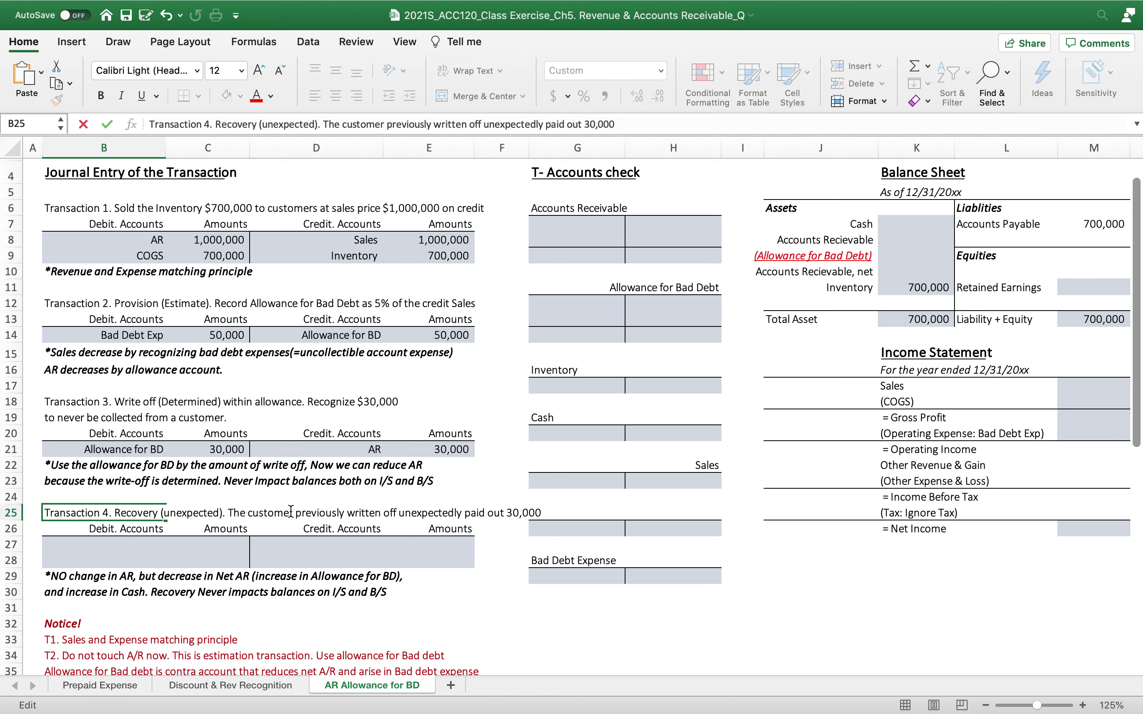
pyautogui.click(133, 590)
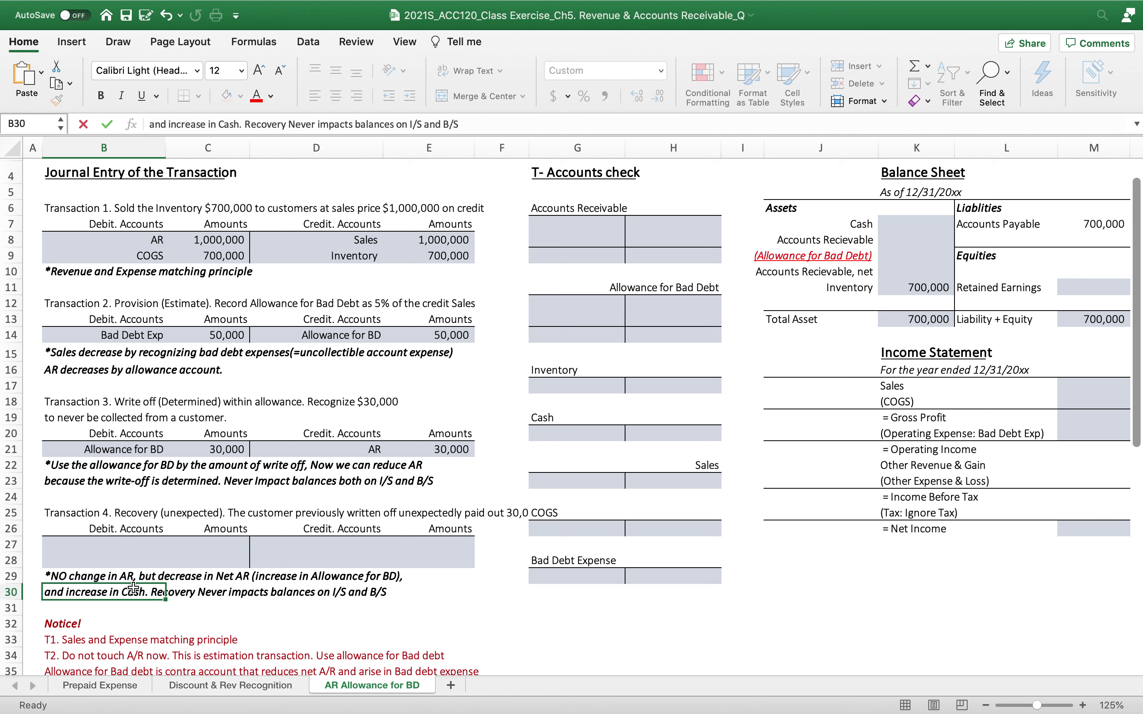
# Step: Debit AR in row 27 of Transaction 4, linking B27 to D21 and its amount in C27 to E21
pyautogui.click(103, 545)
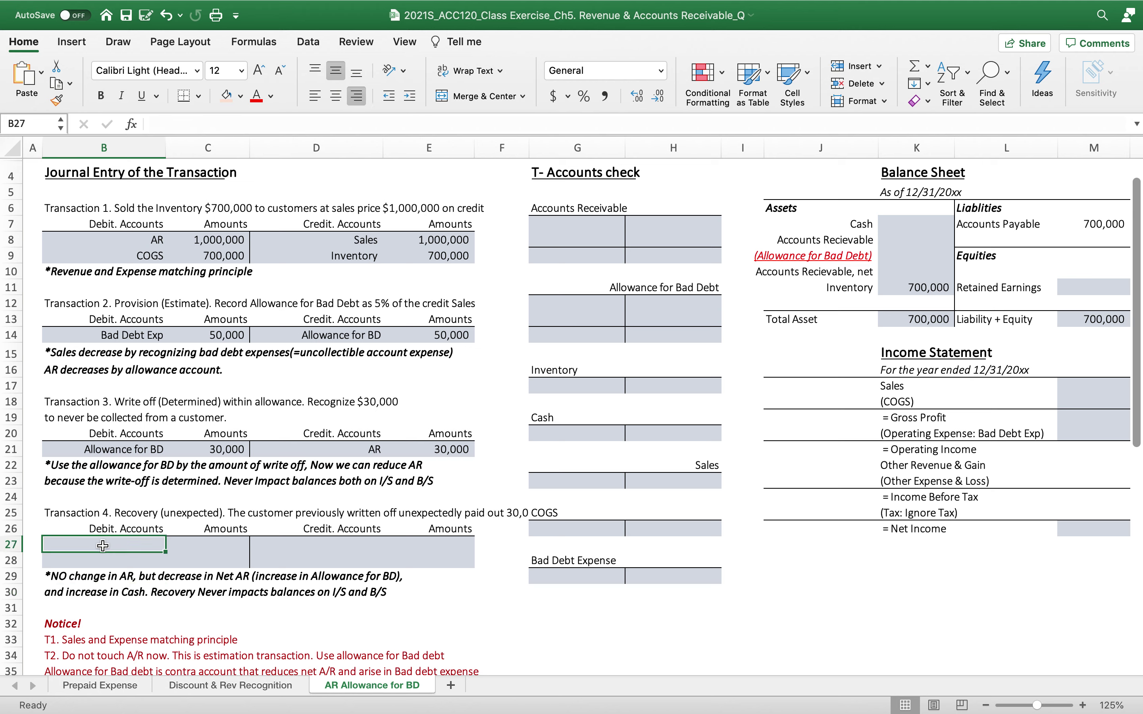
pyautogui.write('=')
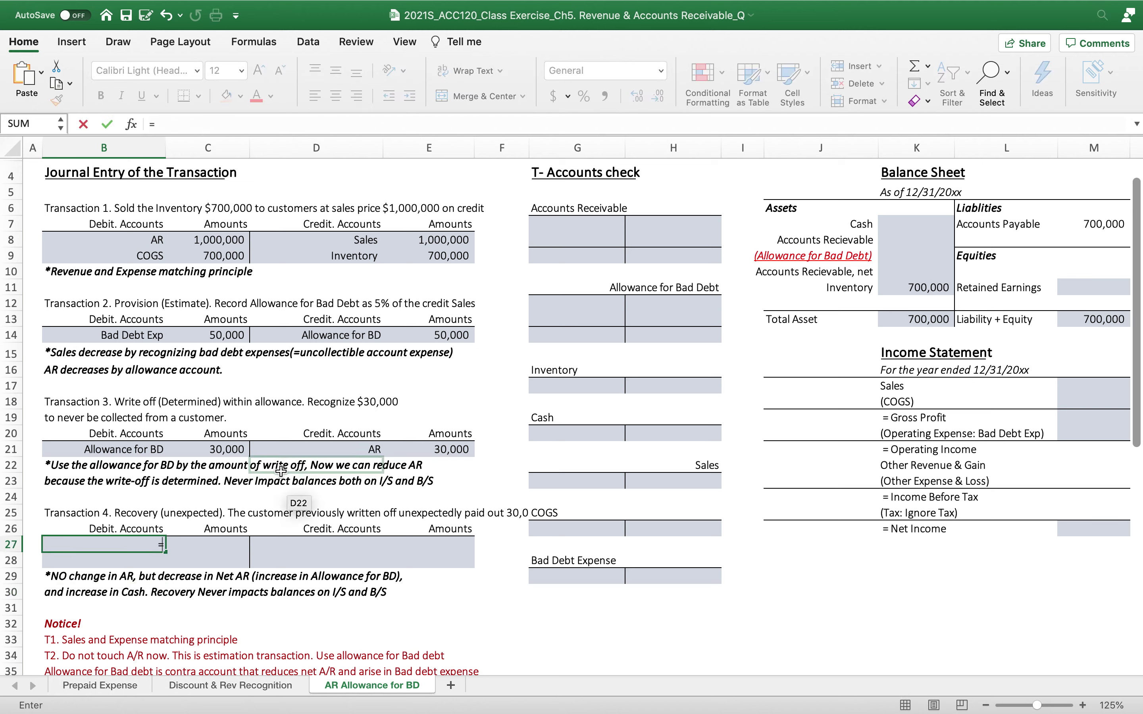
pyautogui.click(287, 448)
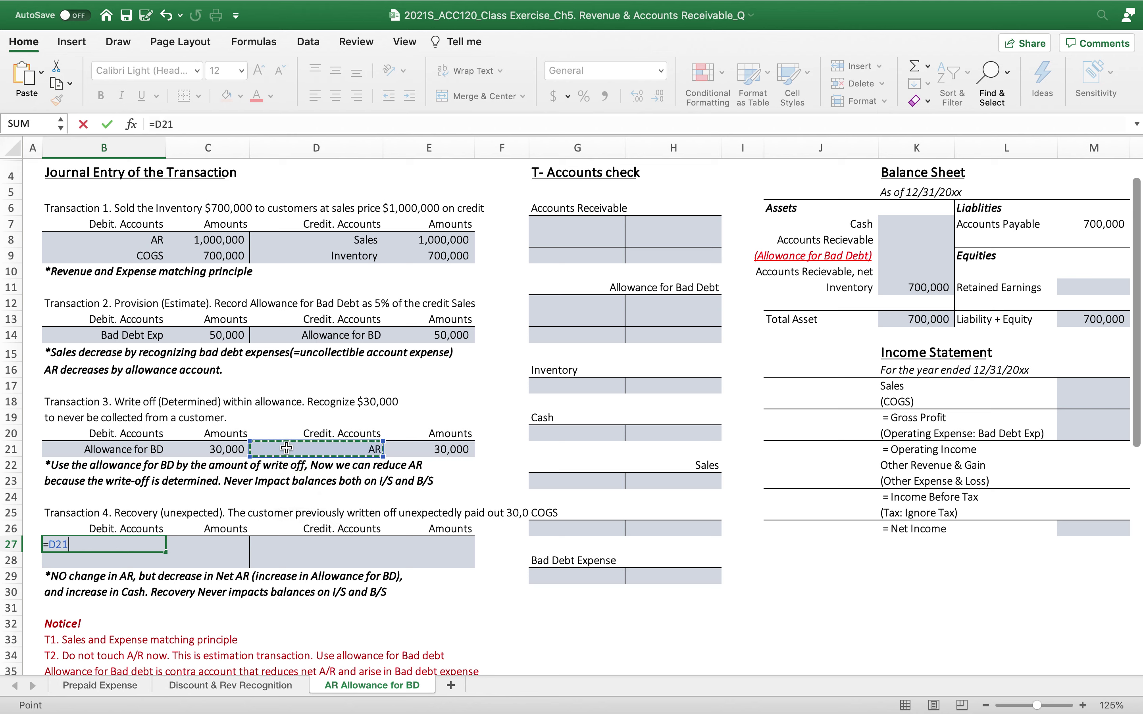
pyautogui.press('Return')
pyautogui.click(214, 540)
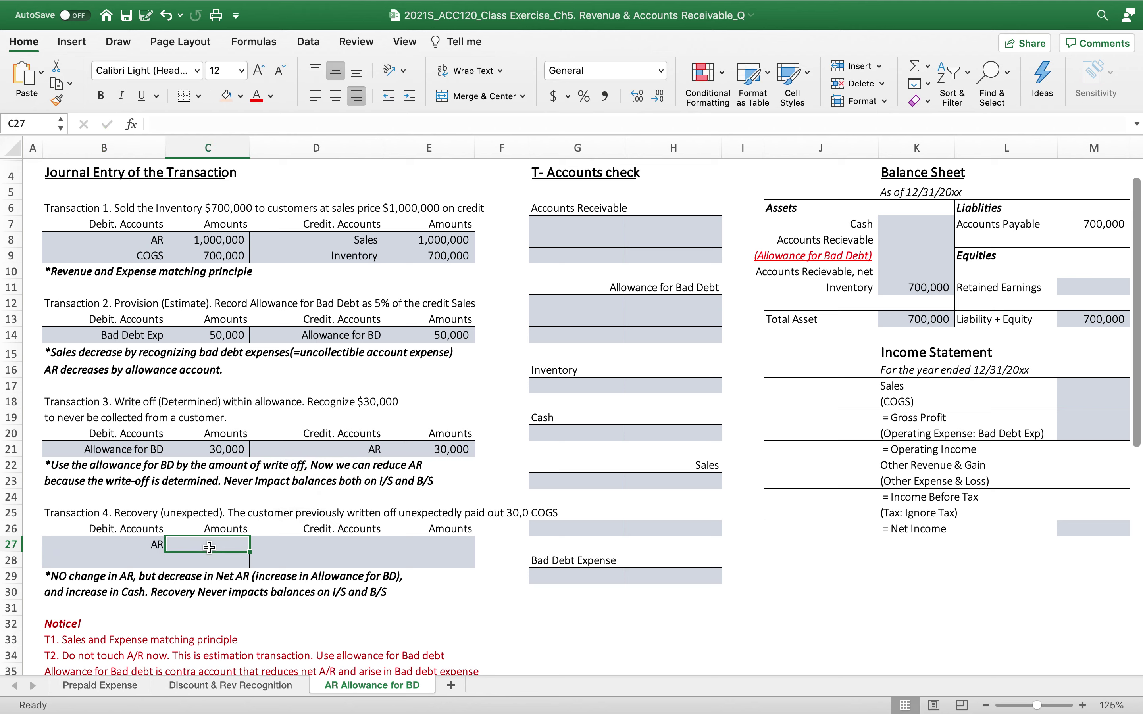
pyautogui.write('=')
pyautogui.click(438, 448)
pyautogui.press('Return')
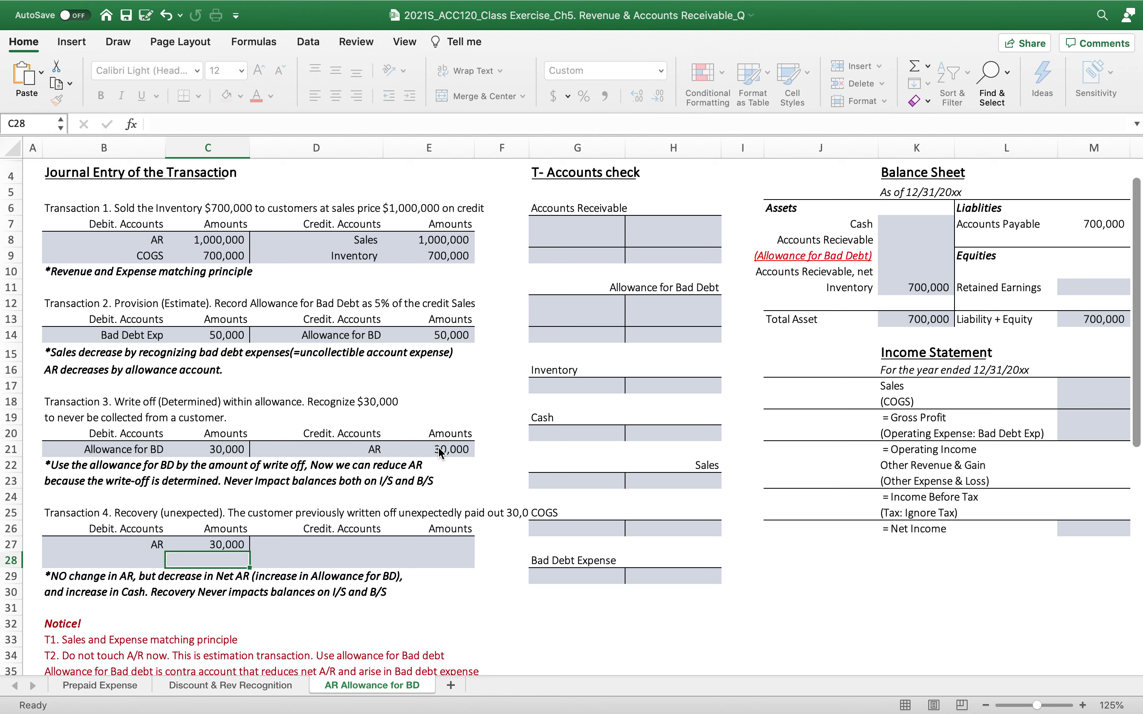
# Step: Credit Allowance for BD in row 27 of Transaction 4, linking D27 to B21 and its amount in E27 to C21
pyautogui.click(334, 551)
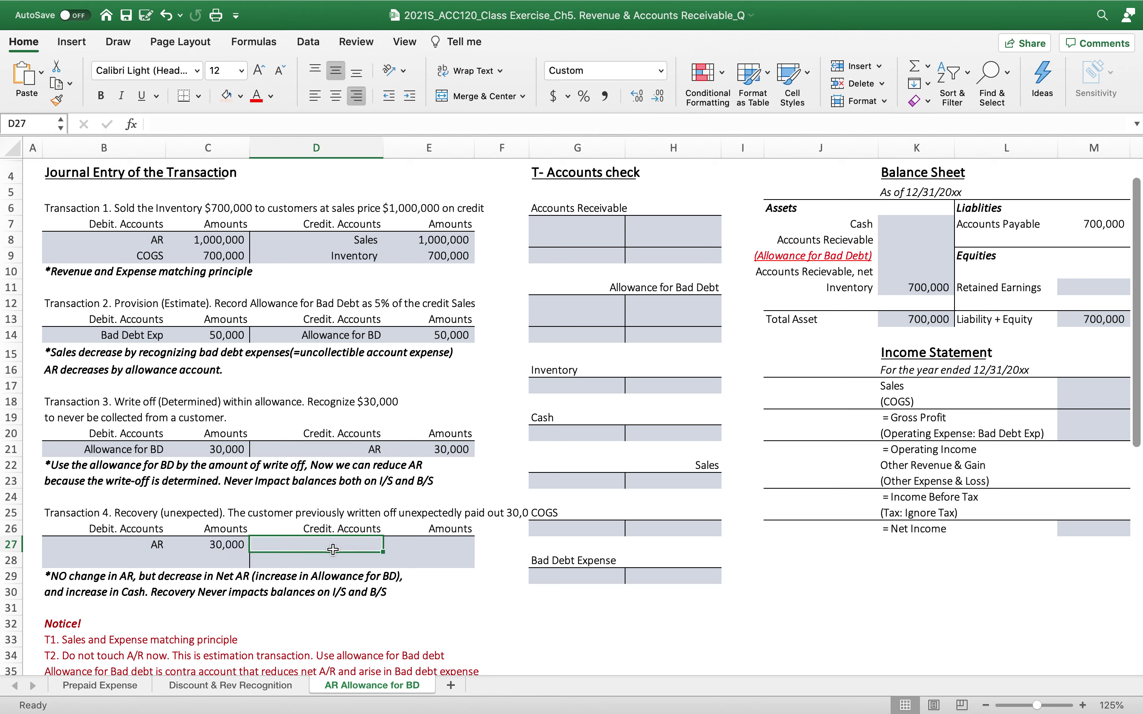
pyautogui.write('=')
pyautogui.click(94, 449)
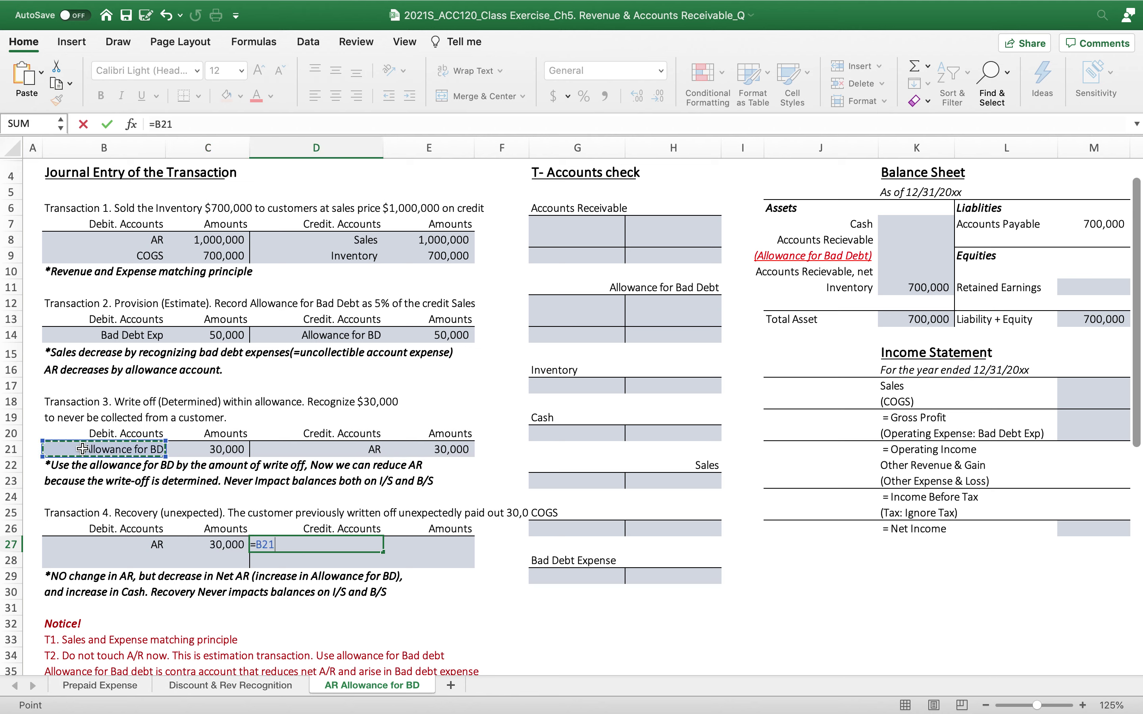
pyautogui.press('Return')
pyautogui.click(422, 544)
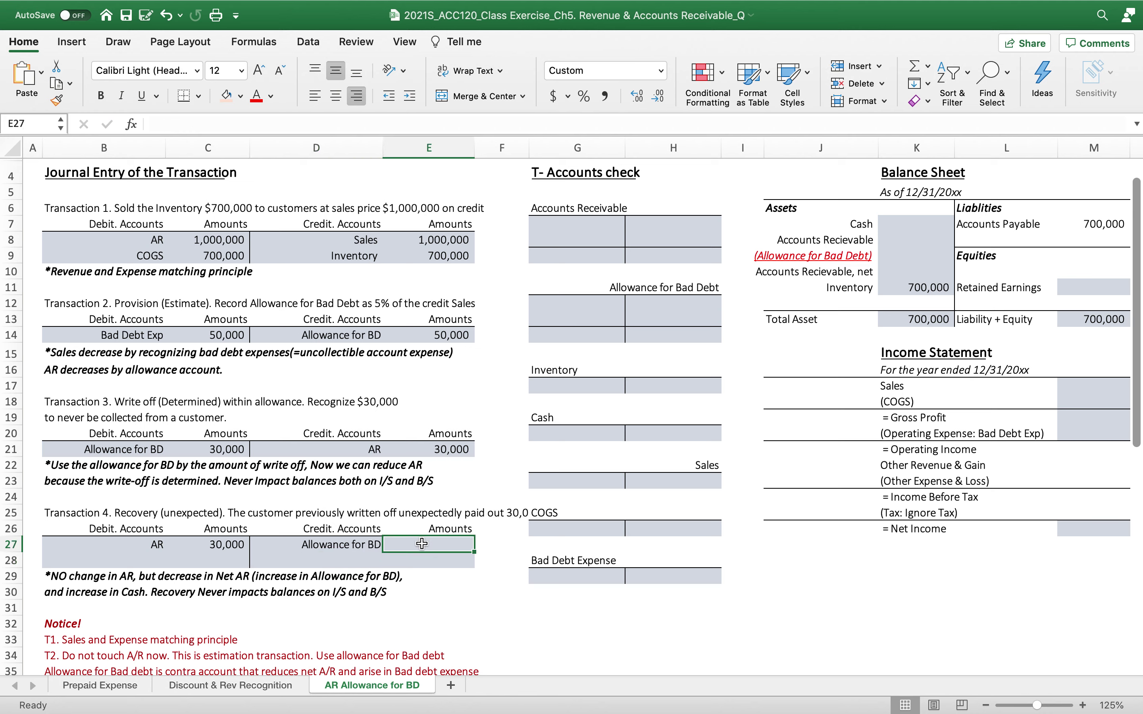
pyautogui.write('=')
pyautogui.click(203, 451)
pyautogui.press('Return')
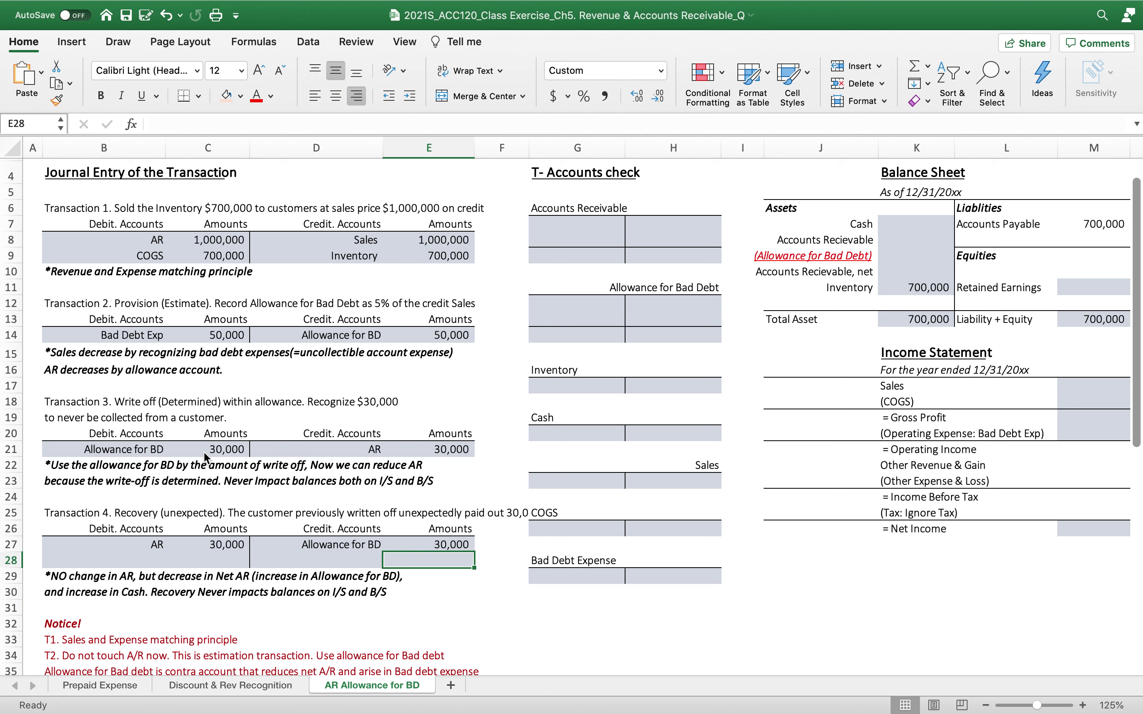
# Step: Widen column F slightly and debit Cash for 30,000 in row 28 of Transaction 4, in B28 and C28
pyautogui.click(139, 557)
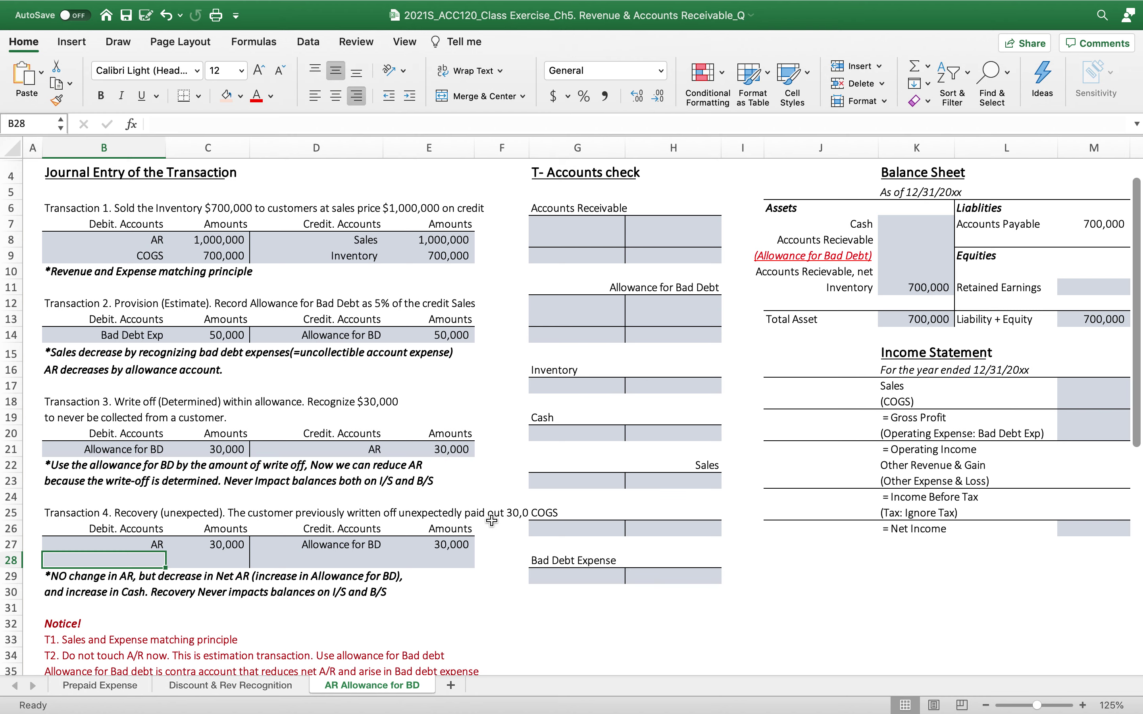
pyautogui.moveTo(530, 147); pyautogui.dragTo(562, 146)
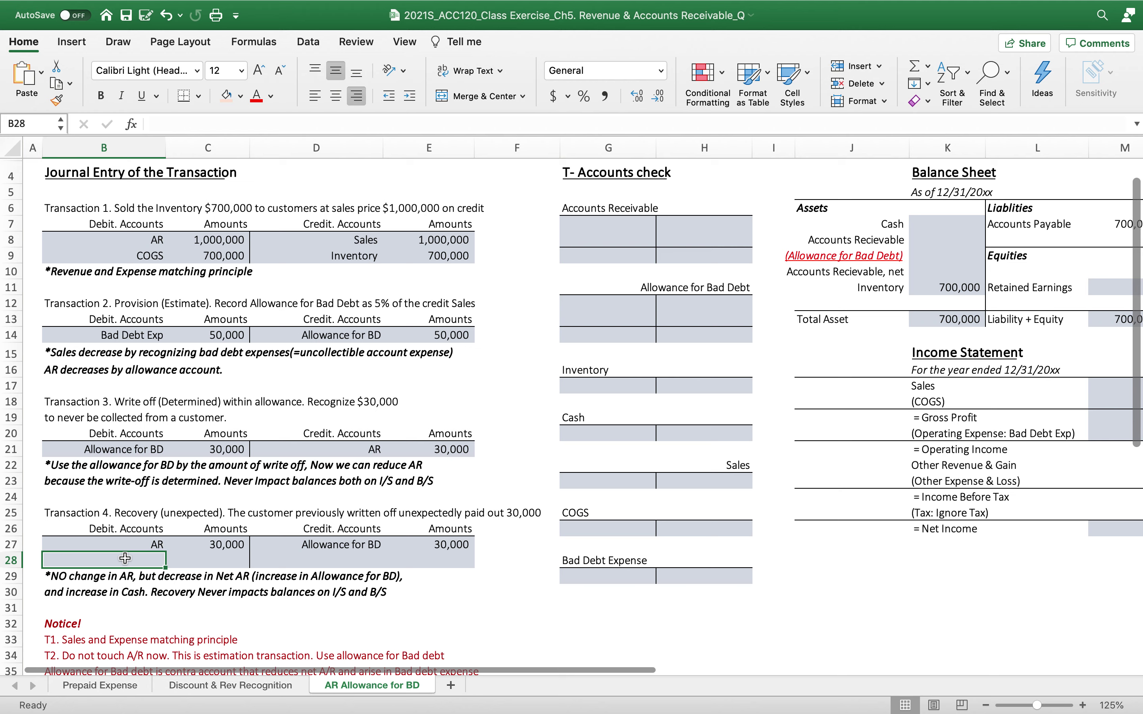
pyautogui.write('Cash')
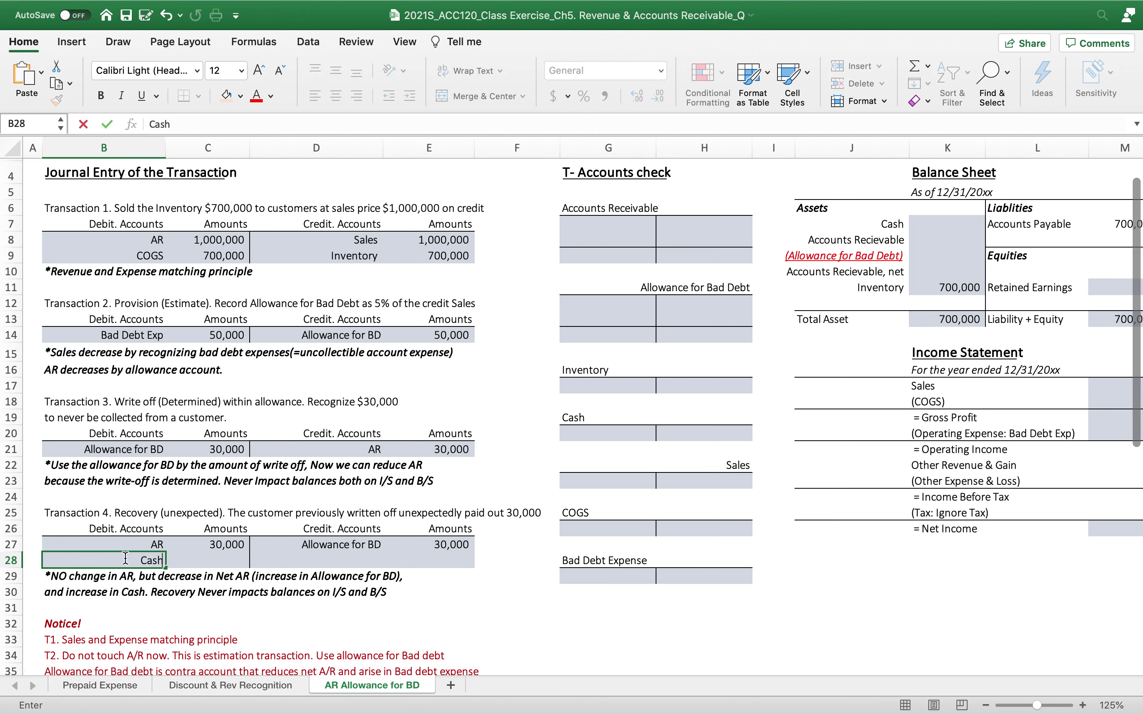
pyautogui.press('Tab')
pyautogui.write('3')
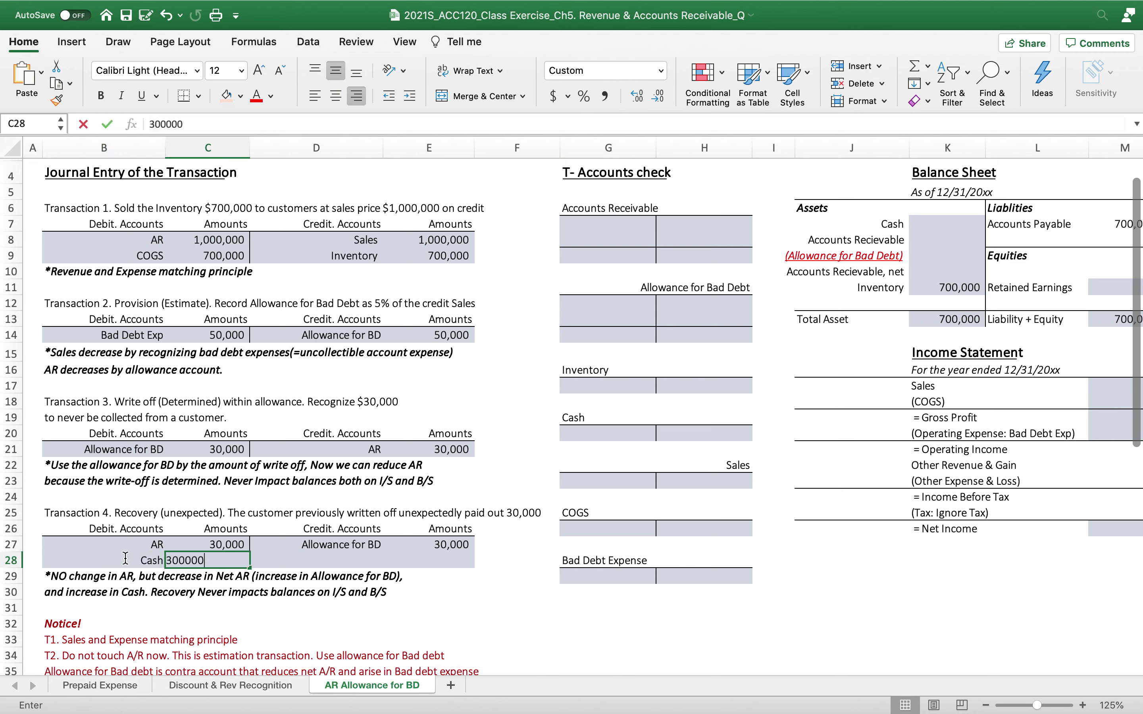
pyautogui.write('00000')
pyautogui.press('BackSpace')
pyautogui.press('Return')
# Step: Credit AR in row 28 of Transaction 4, entering the account name in D28 and linking its amount in E28 to C28
pyautogui.click(323, 562)
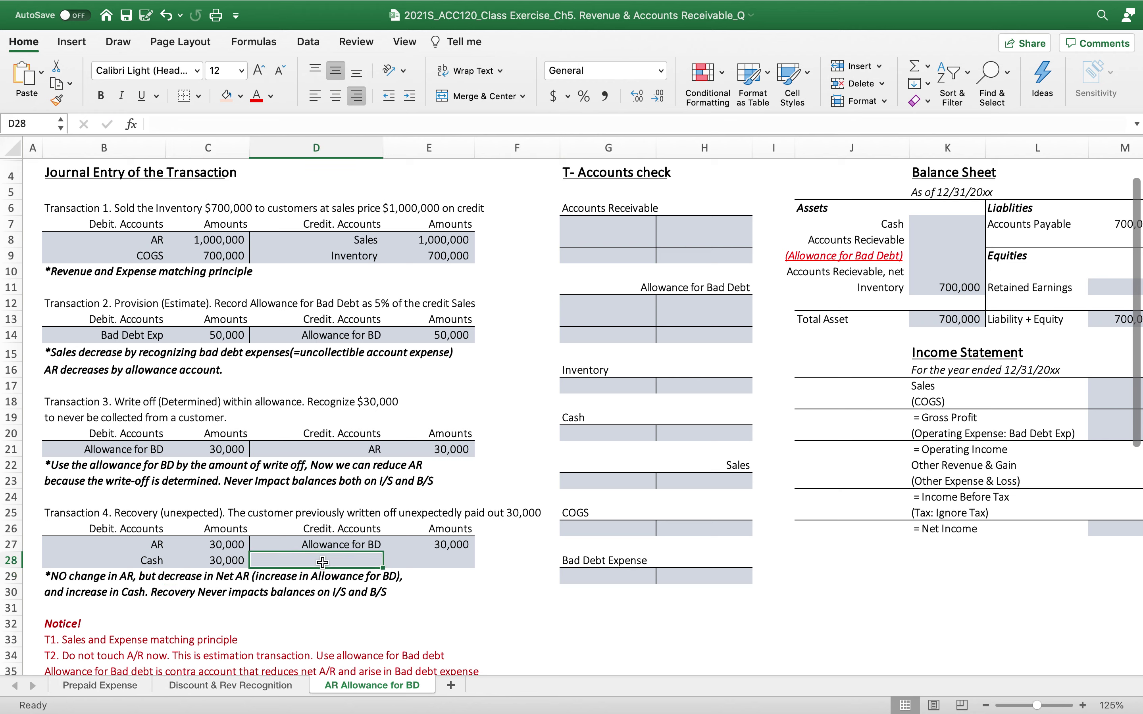
pyautogui.write('AR')
pyautogui.press('Tab')
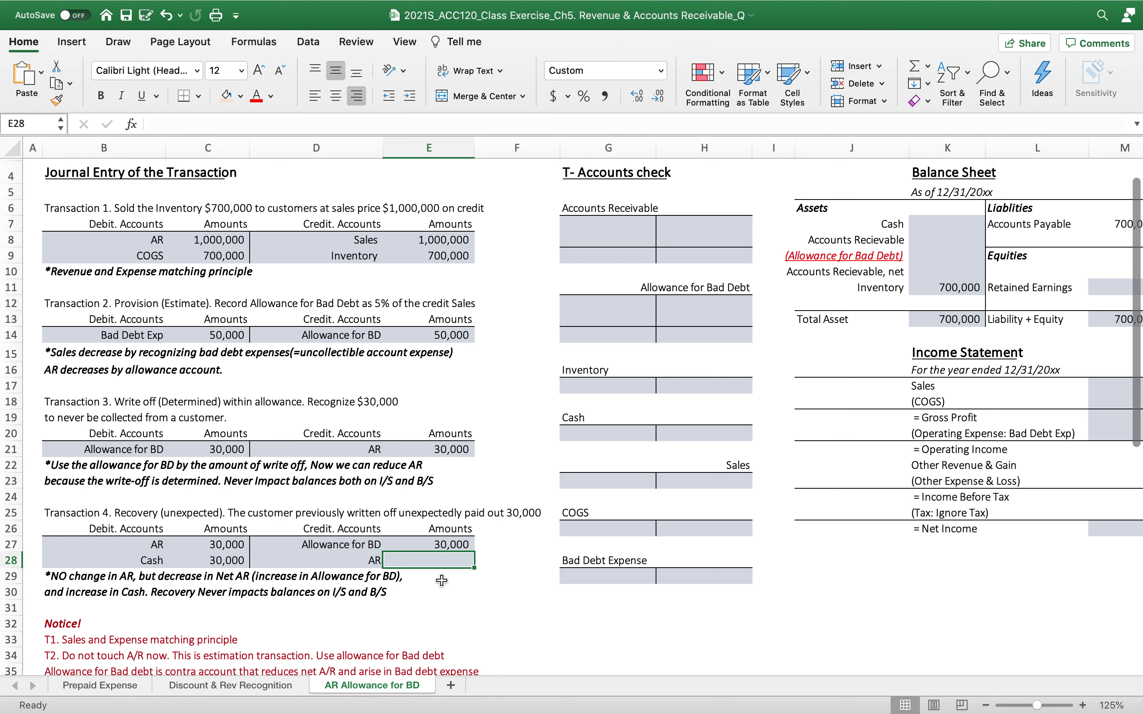
pyautogui.write('=')
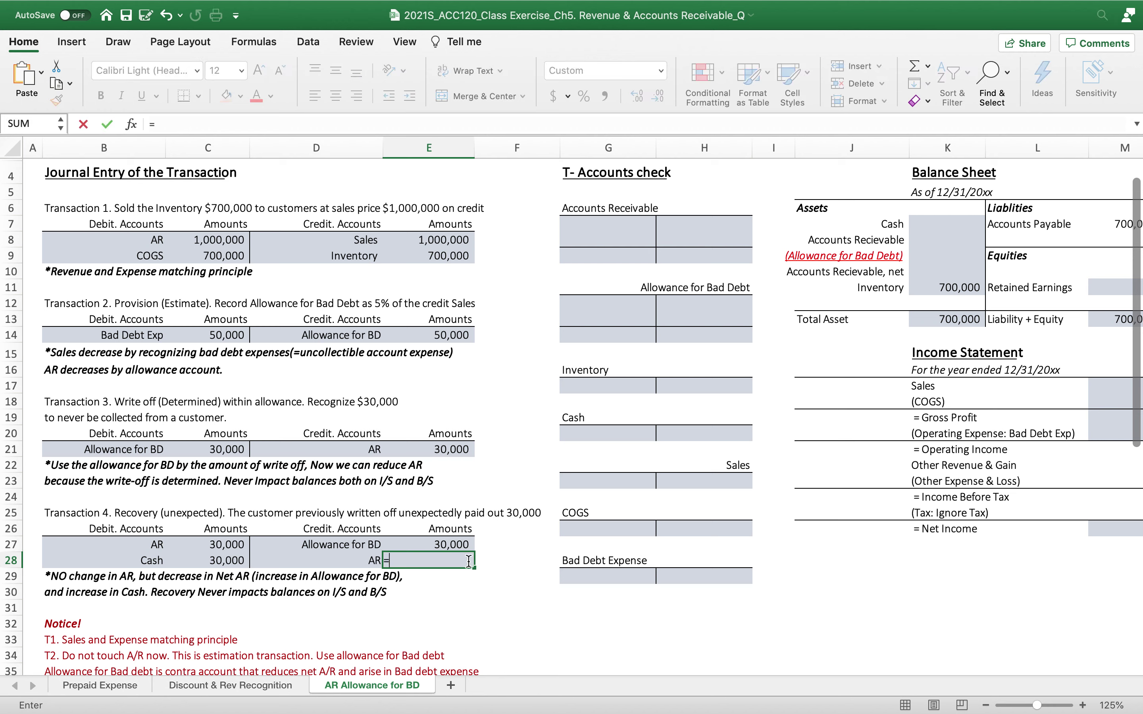
pyautogui.click(214, 561)
pyautogui.press('Return')
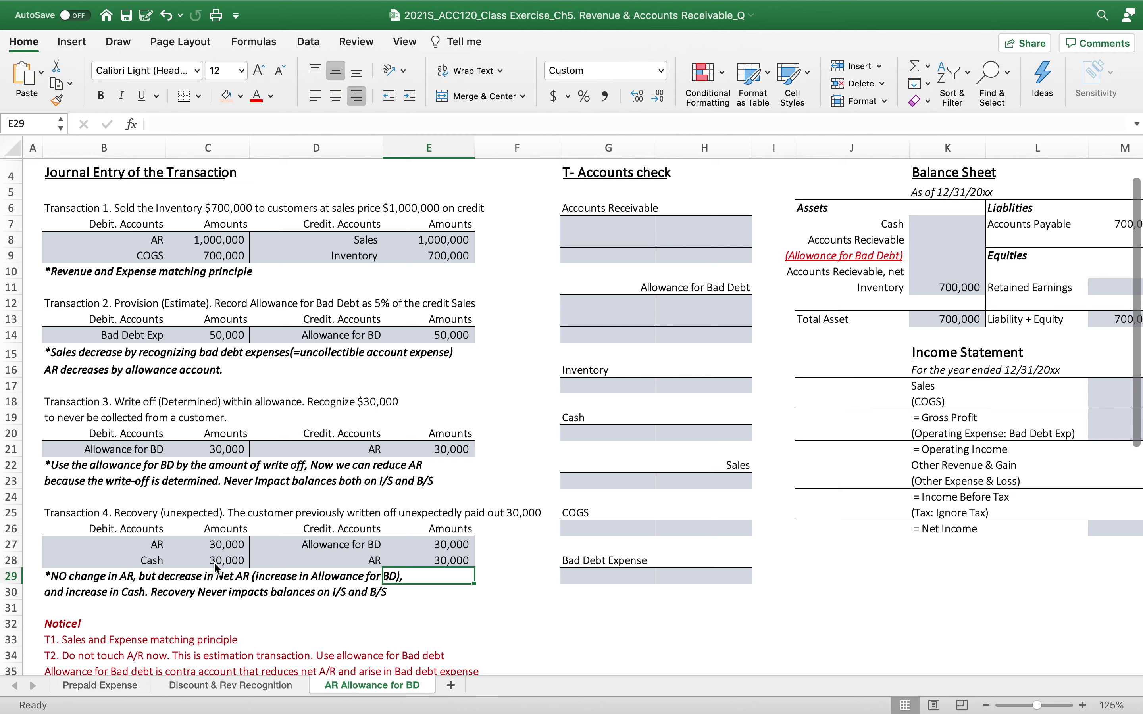
pyautogui.click(170, 546)
pyautogui.click(144, 547)
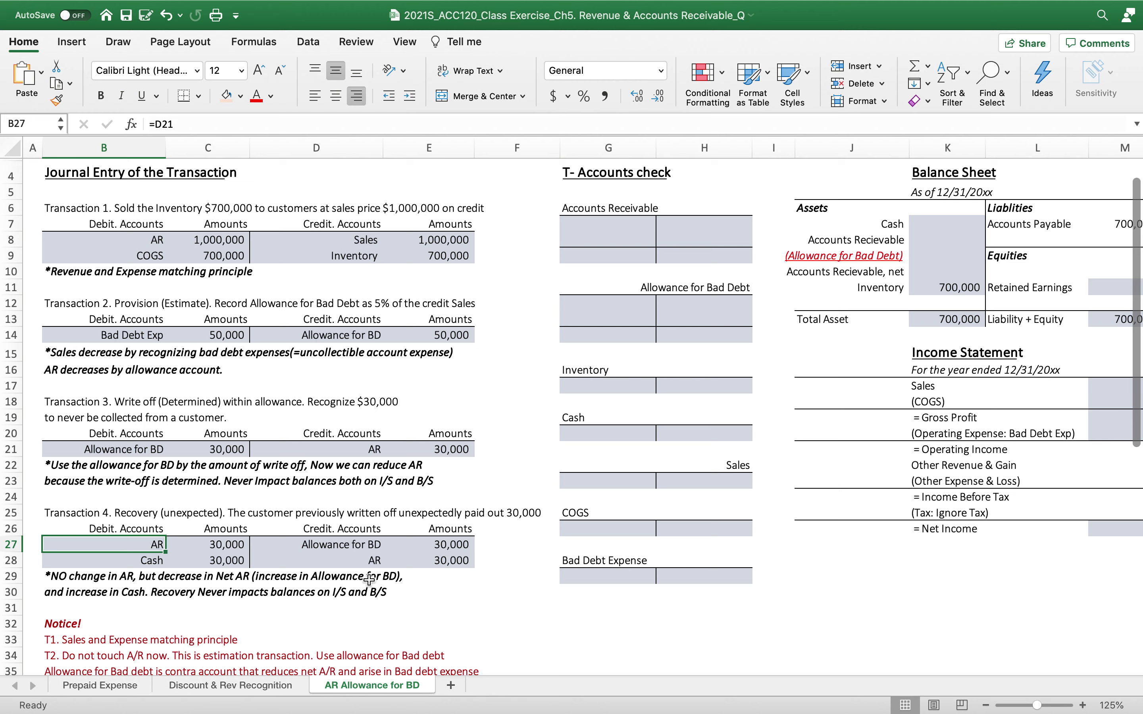
pyautogui.click(368, 564)
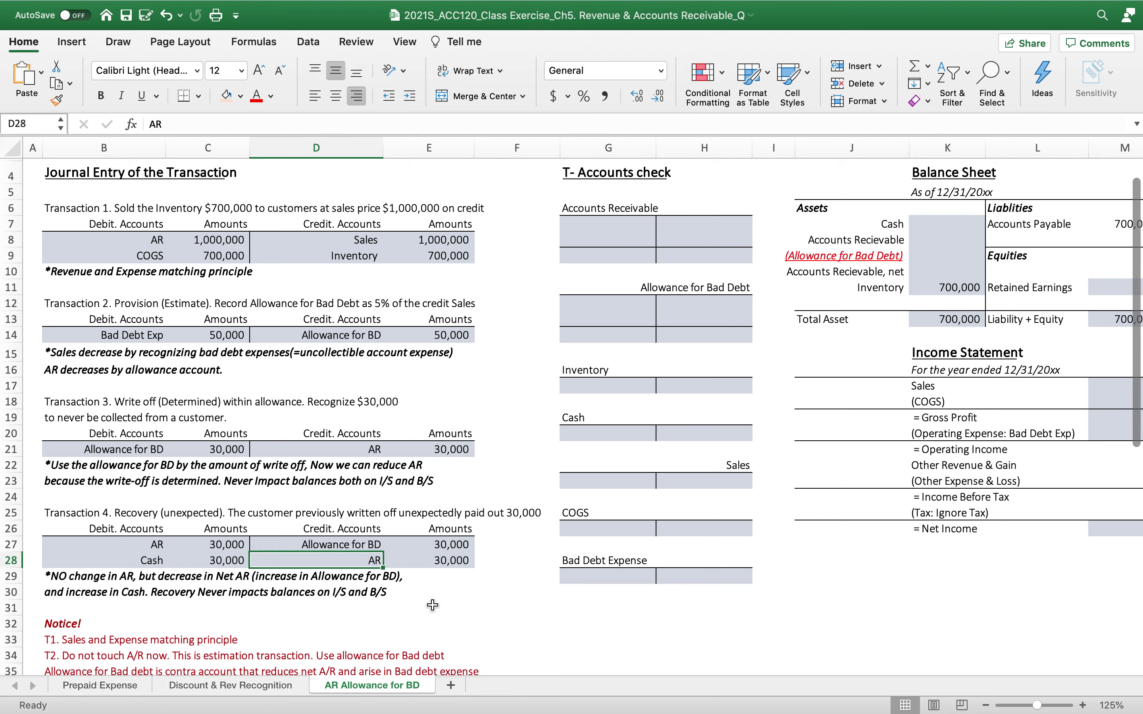
# Step: Post the debits to the Accounts Receivable T-account, linking G7 to C8 and G8 to C27
pyautogui.scroll(-3, 894, 528)
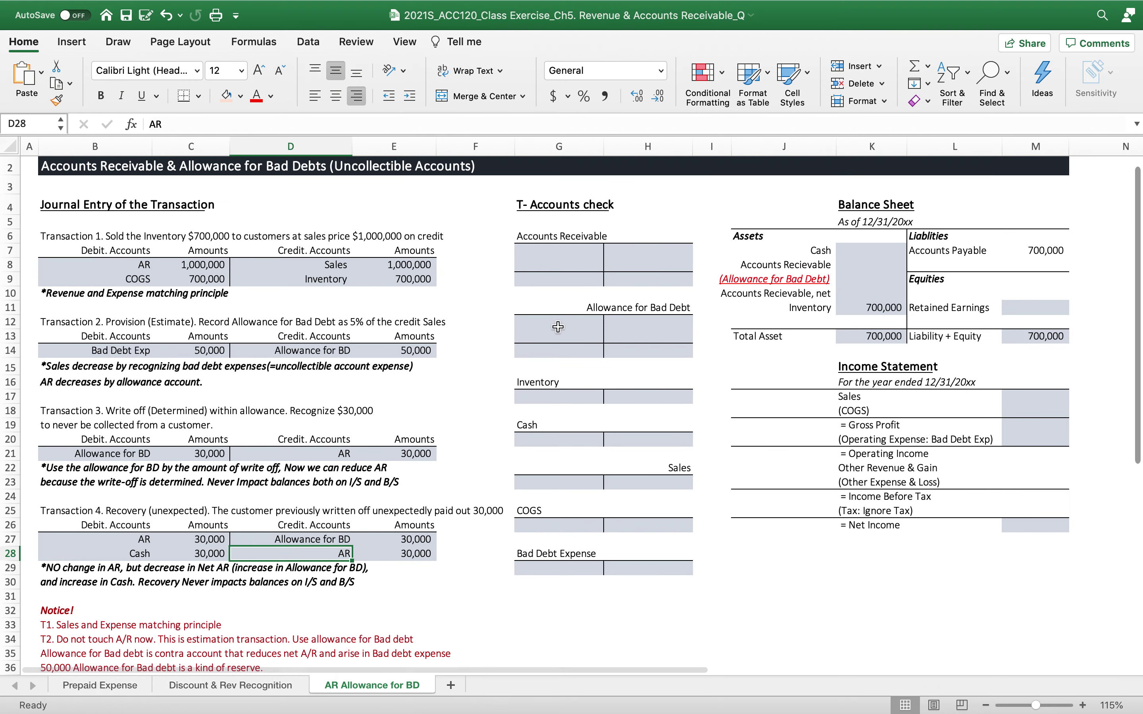
pyautogui.click(530, 249)
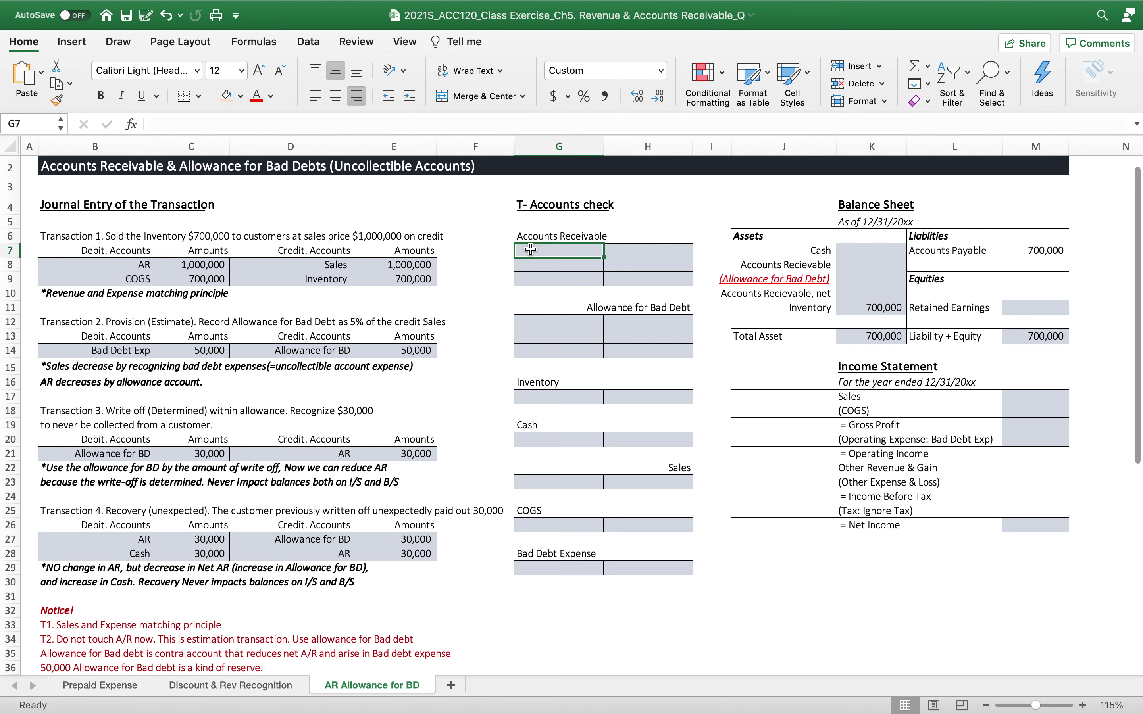
pyautogui.write('=')
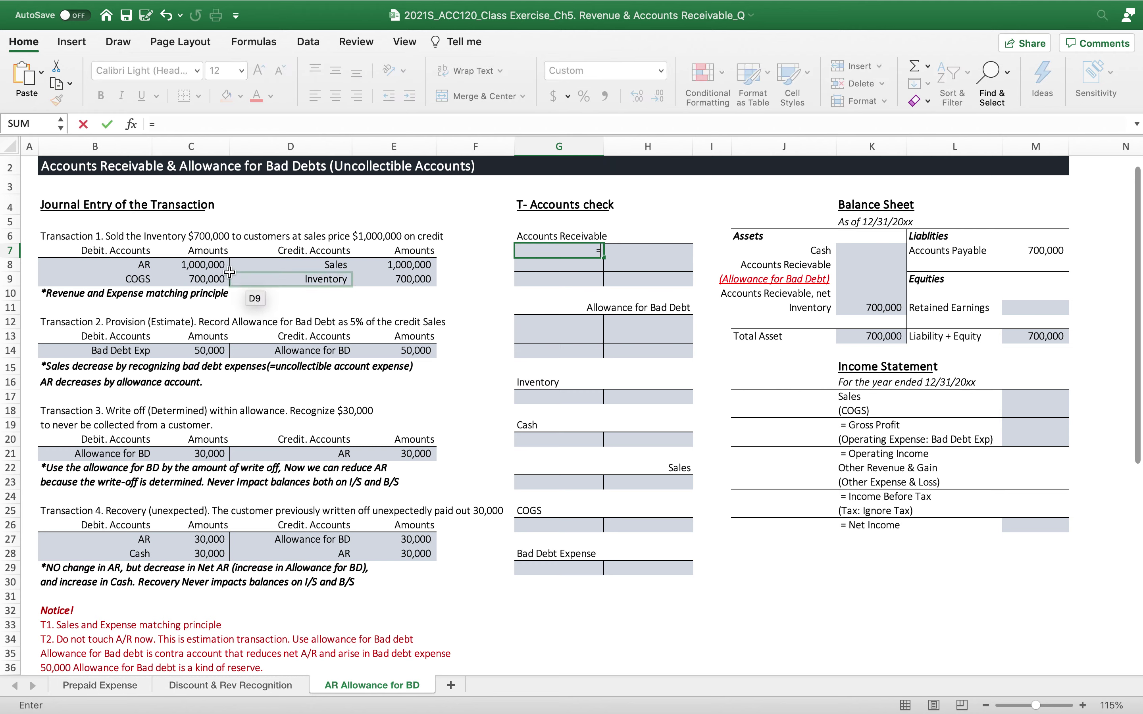
pyautogui.click(204, 263)
pyautogui.press('Return')
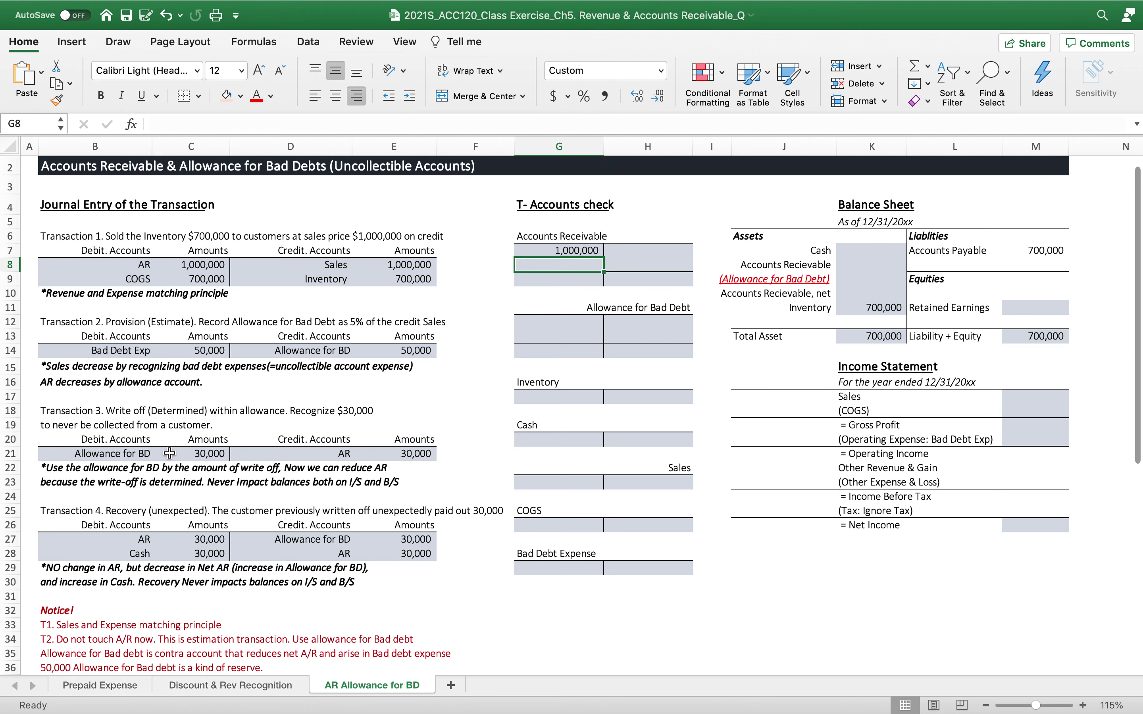
pyautogui.write('=')
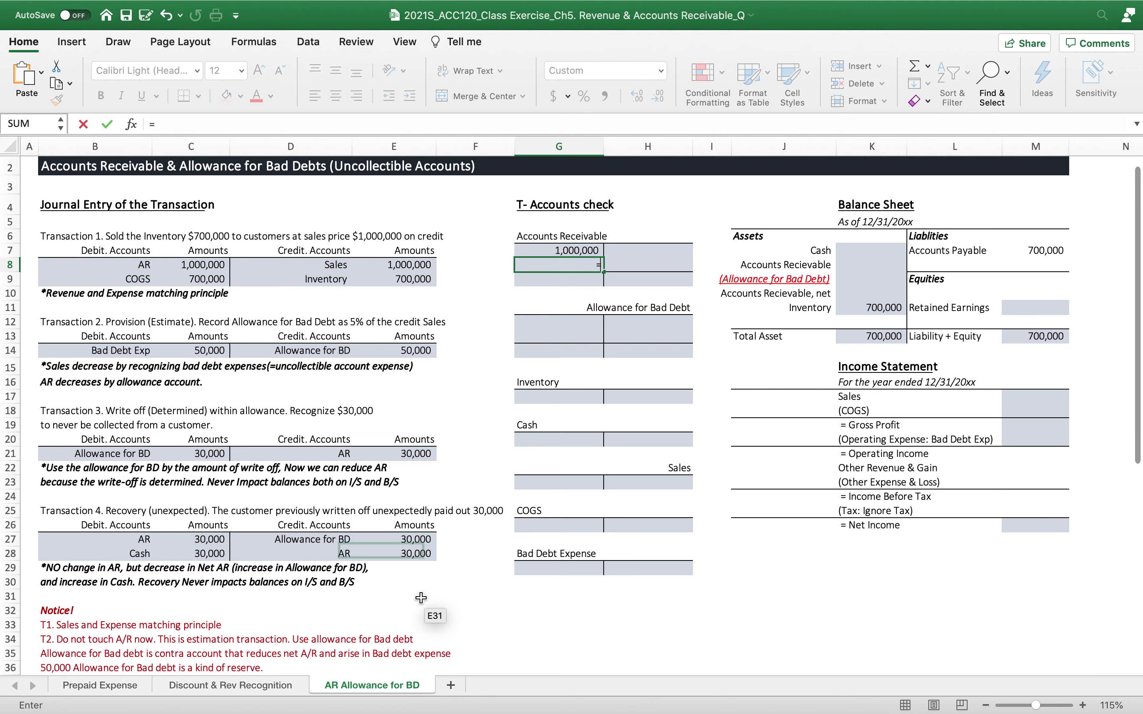
pyautogui.click(204, 538)
pyautogui.press('Return')
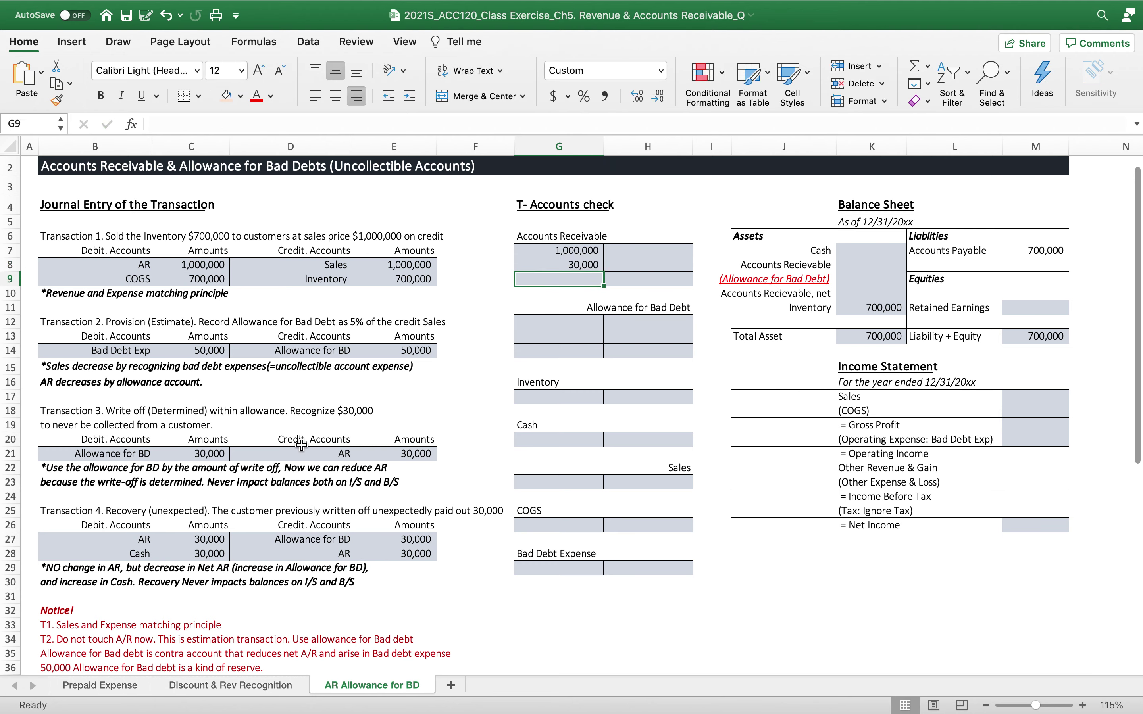
# Step: Post the credits to the Accounts Receivable T-account, linking H7 to E21 and H8 to E28
pyautogui.click(656, 250)
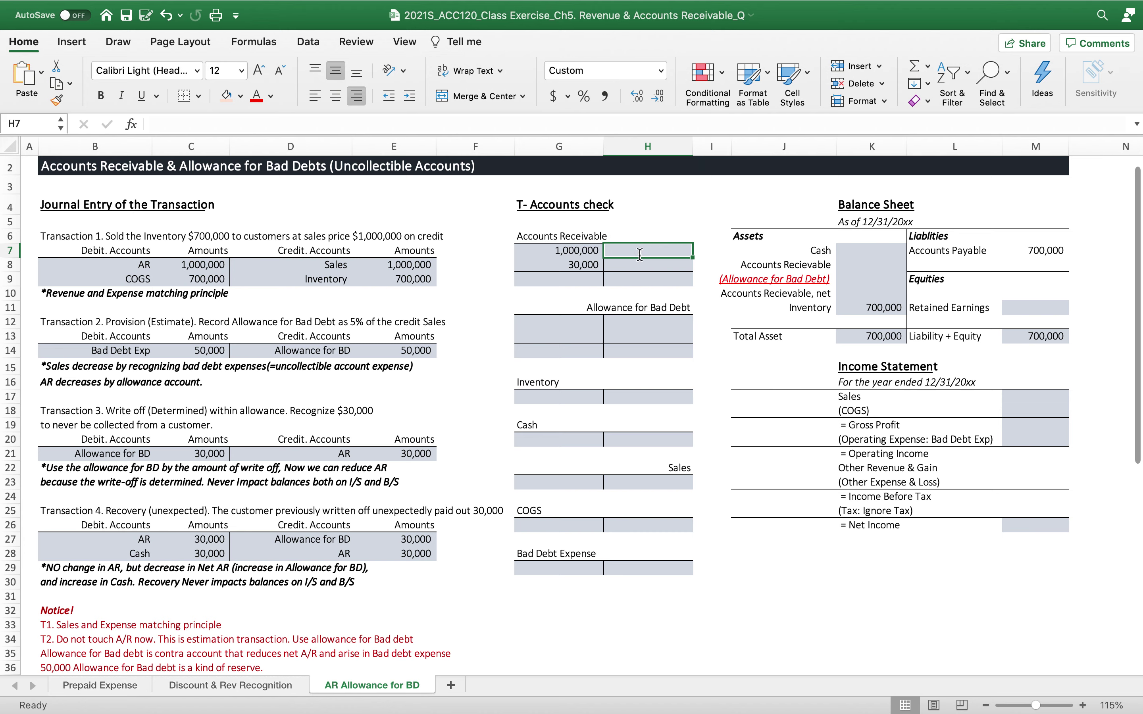
pyautogui.write('=')
pyautogui.click(396, 452)
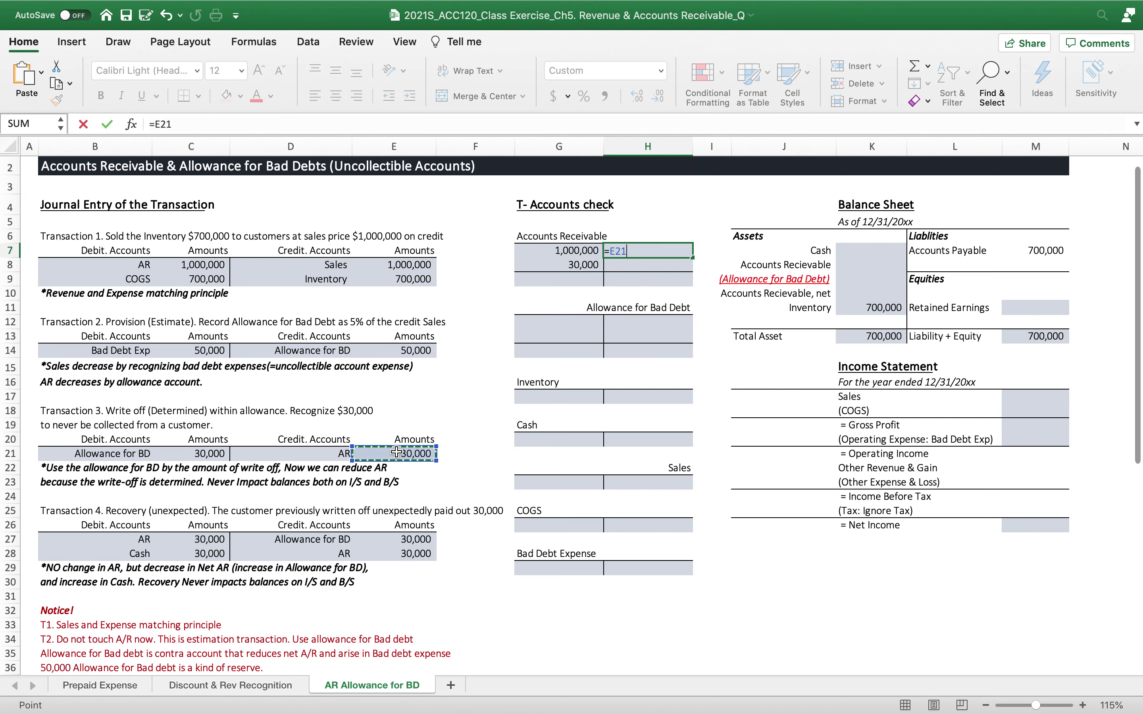
pyautogui.press('Return')
pyautogui.write('=')
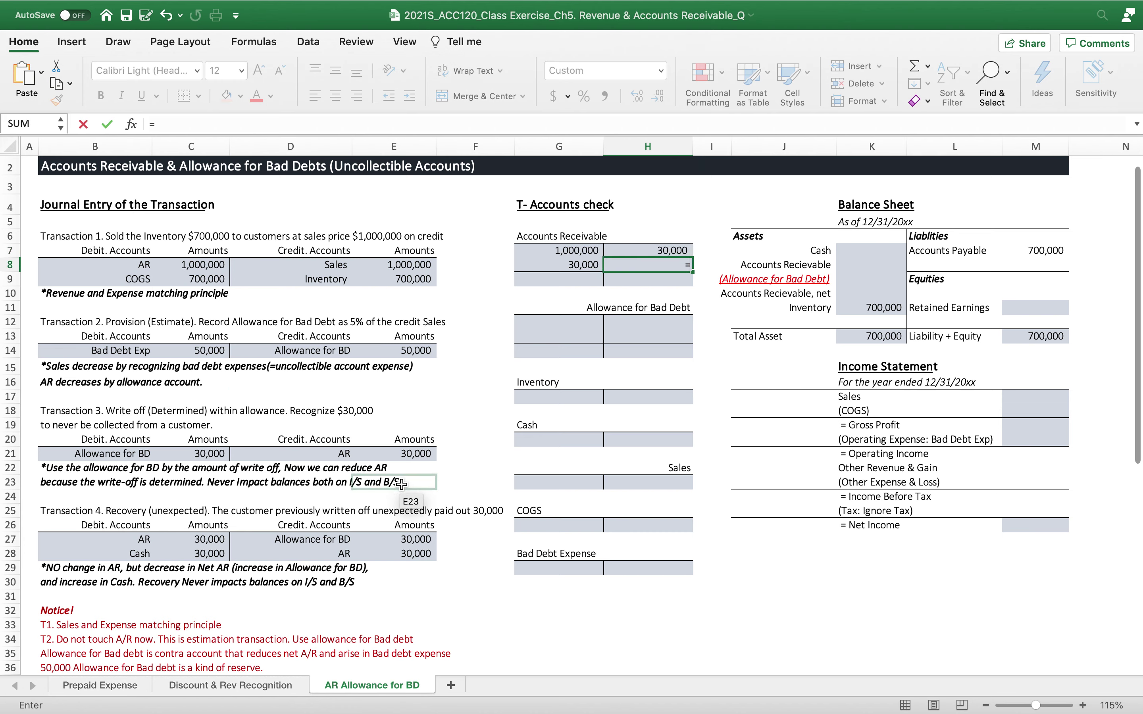
pyautogui.click(415, 553)
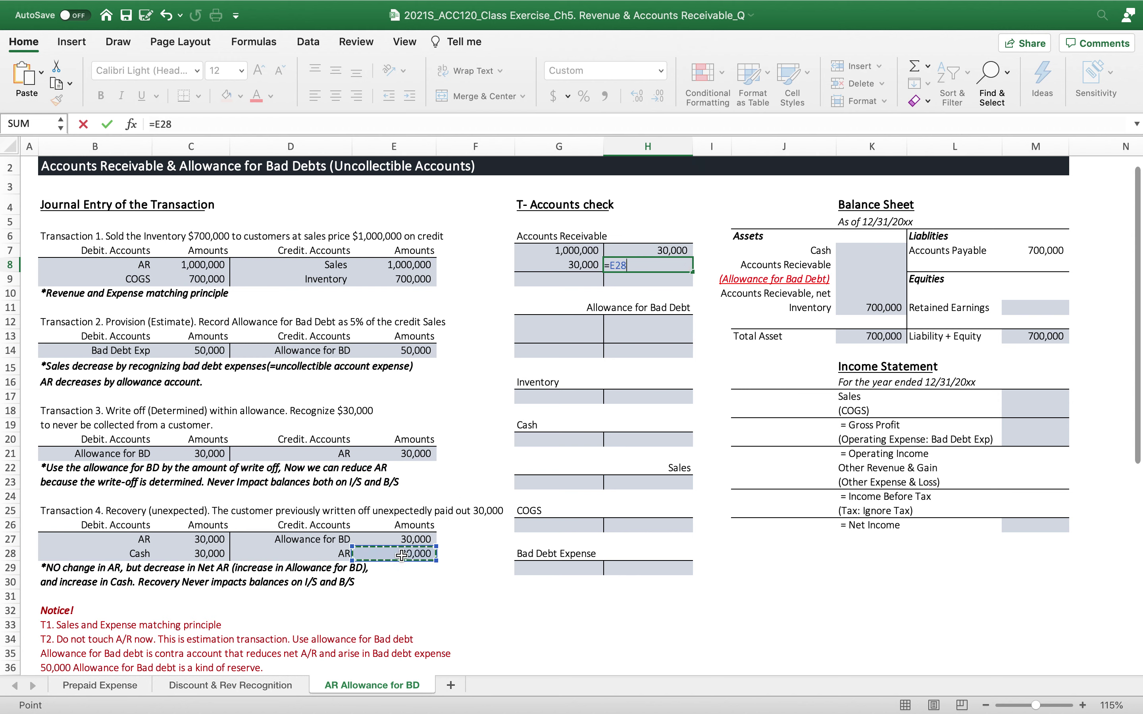
pyautogui.press('Return')
# Step: Post the Transaction 2 credit to the Allowance for Bad Debt T-account, linking H12 to E14
pyautogui.click(645, 313)
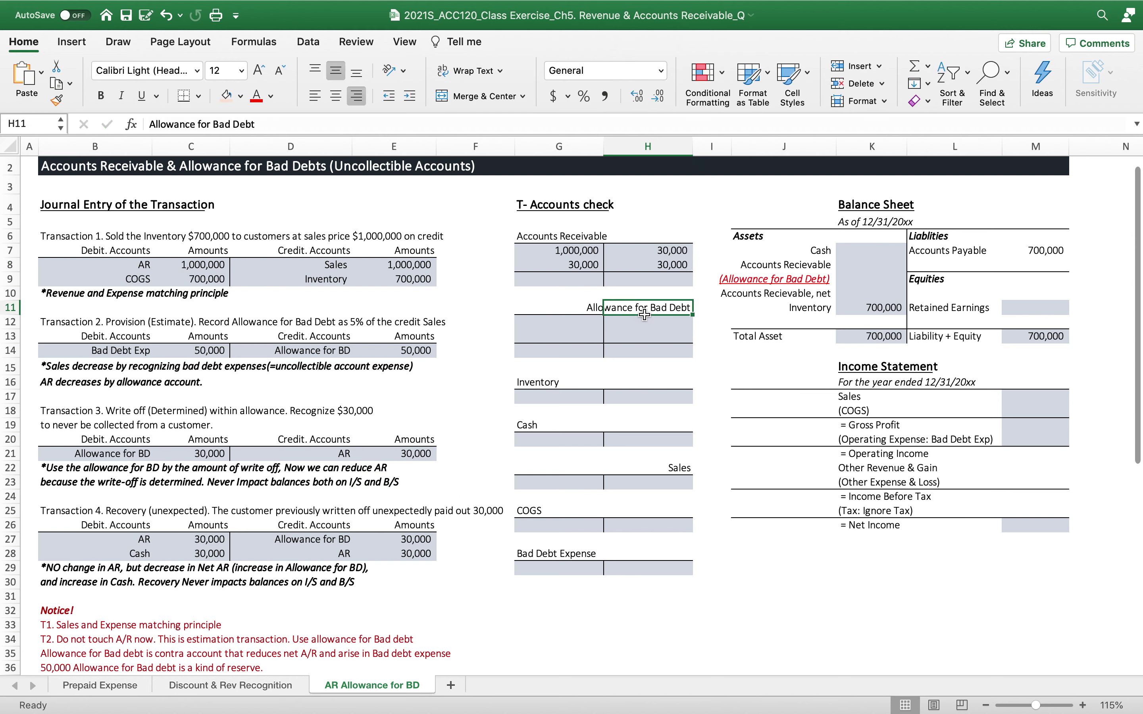
pyautogui.click(645, 316)
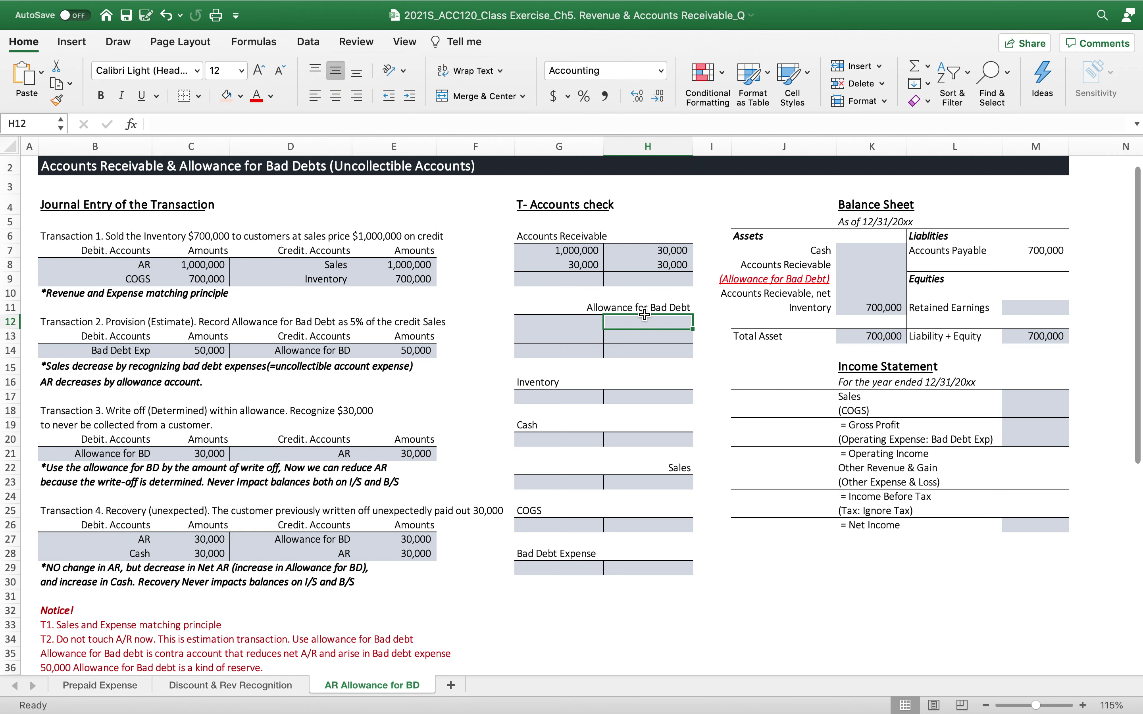
pyautogui.write('=')
pyautogui.click(409, 353)
pyautogui.press('Return')
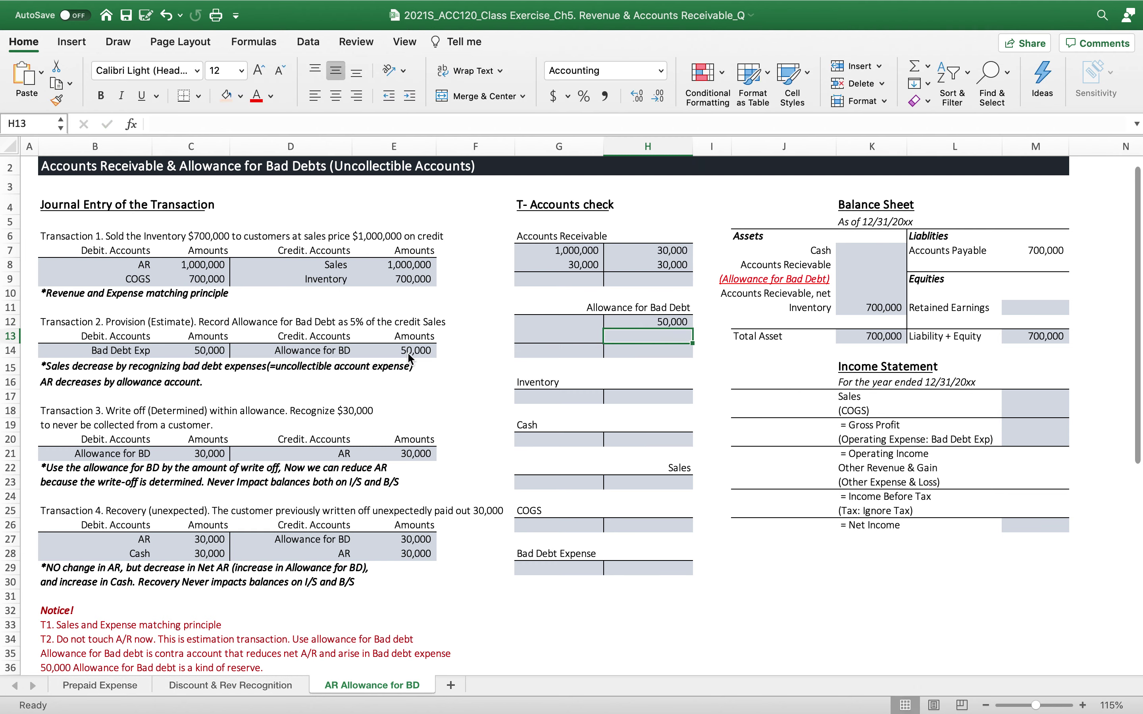
# Step: Post the write-off debit and recovery credit to the Allowance for Bad Debt T-account, linking G12 to C21 and H13 to E27
pyautogui.click(547, 328)
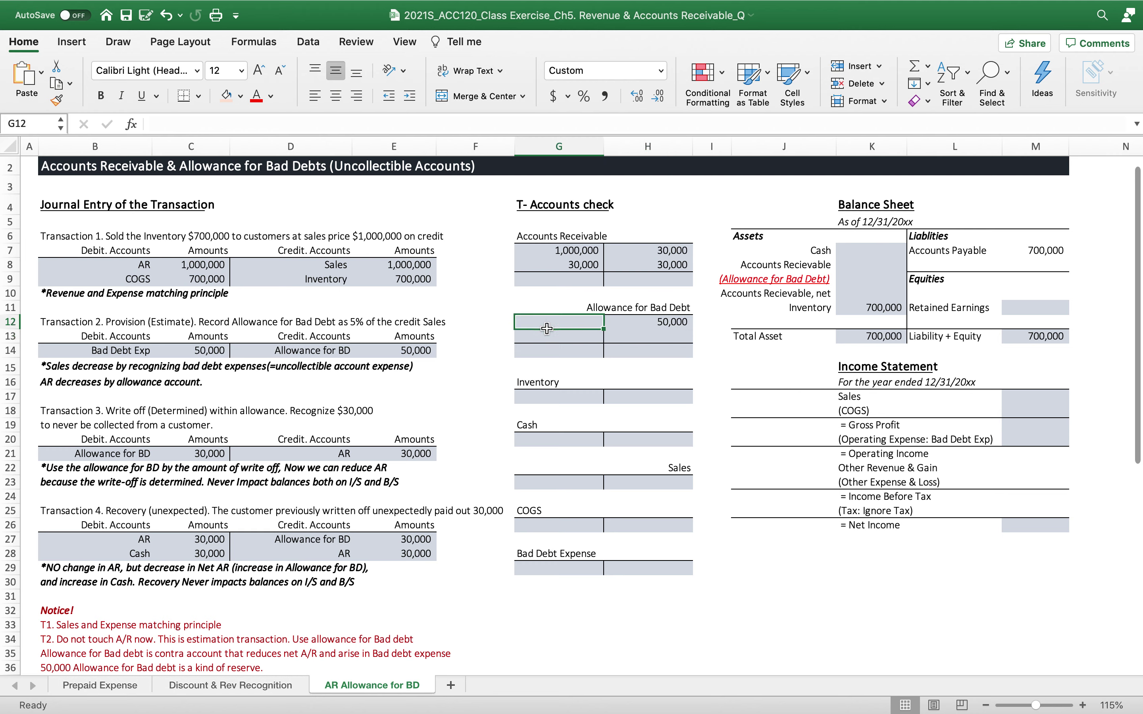
pyautogui.write('=')
pyautogui.click(181, 453)
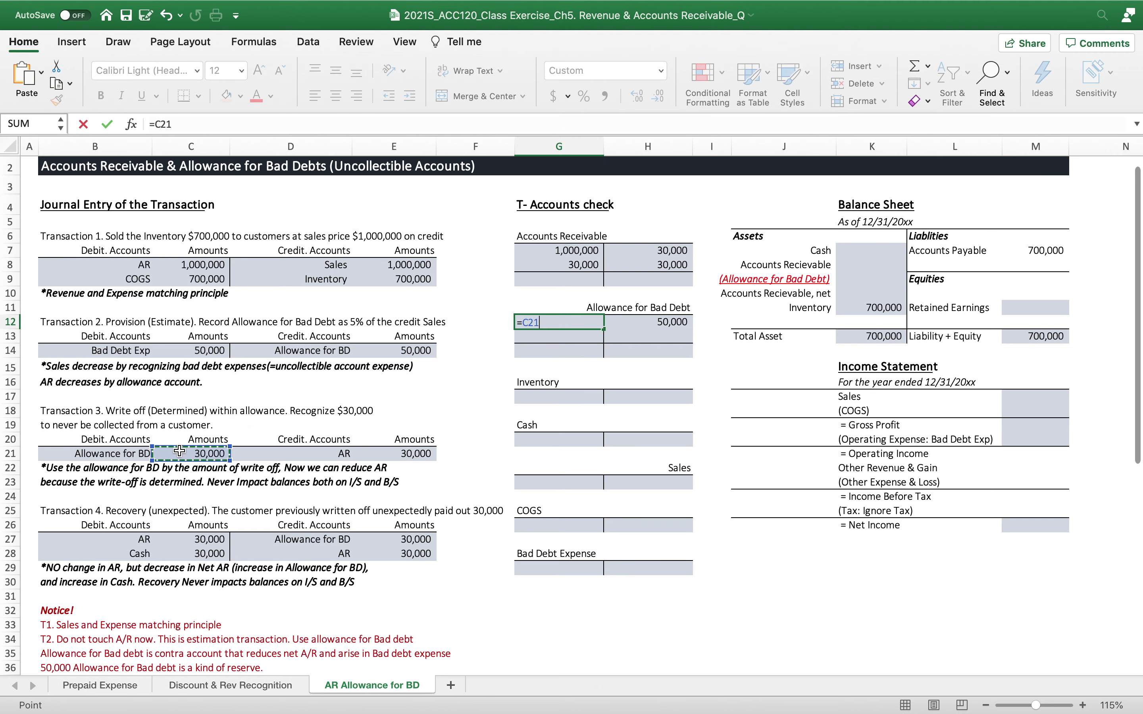
pyautogui.press('Return')
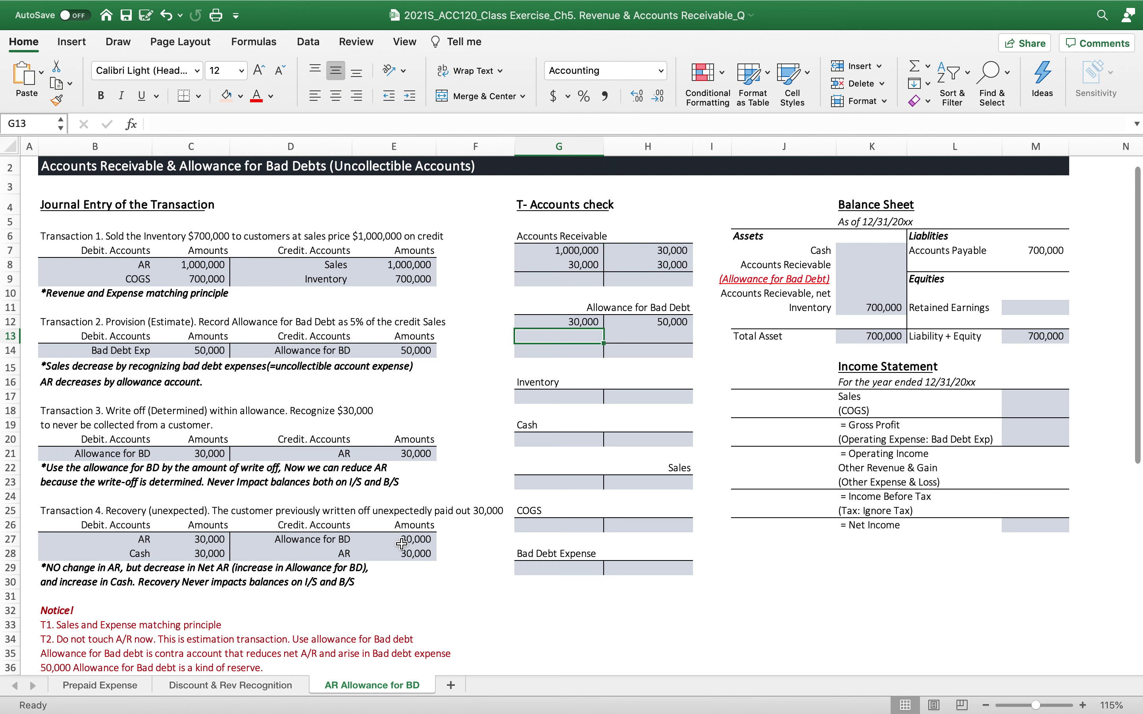
pyautogui.click(635, 336)
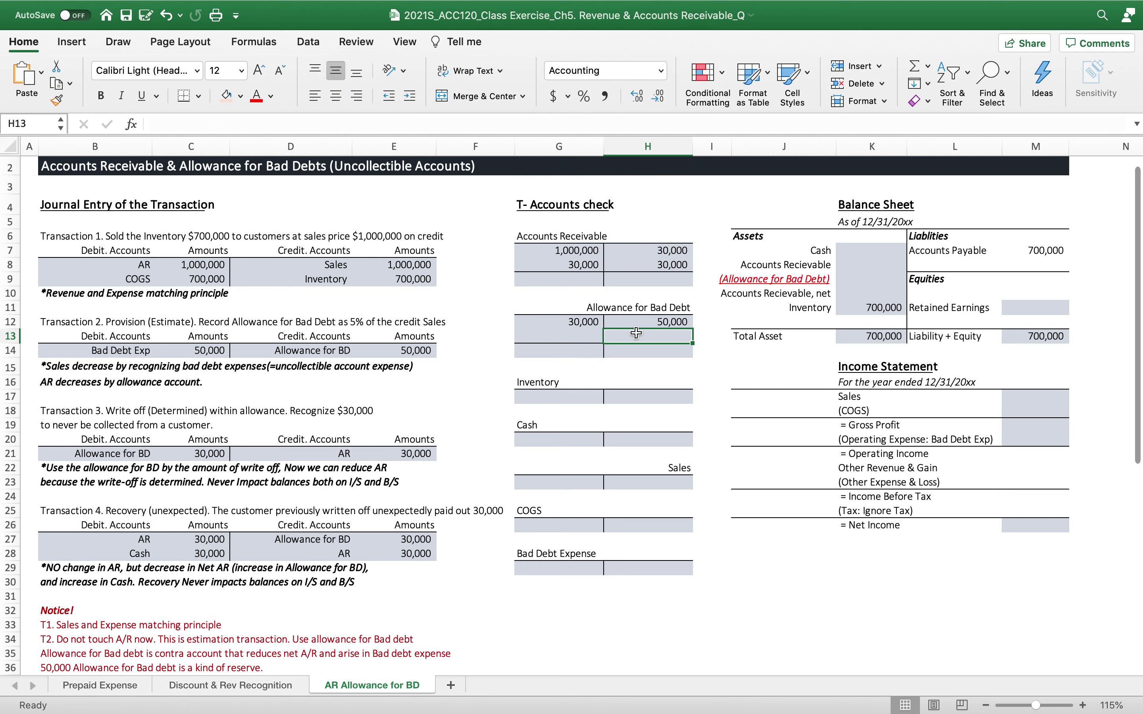
pyautogui.write('=')
pyautogui.click(416, 538)
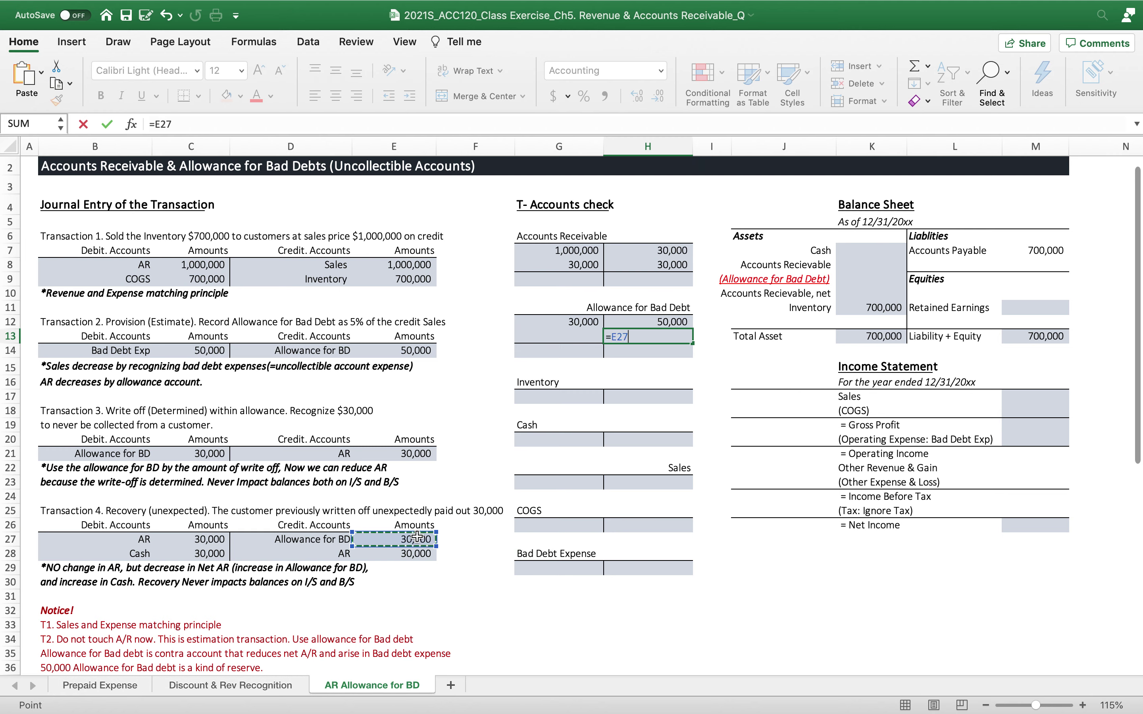
pyautogui.press('Return')
# Step: Calculate the Allowance for Bad Debt ending balance in H14 with the formula =H12+H13-G12
pyautogui.write('=')
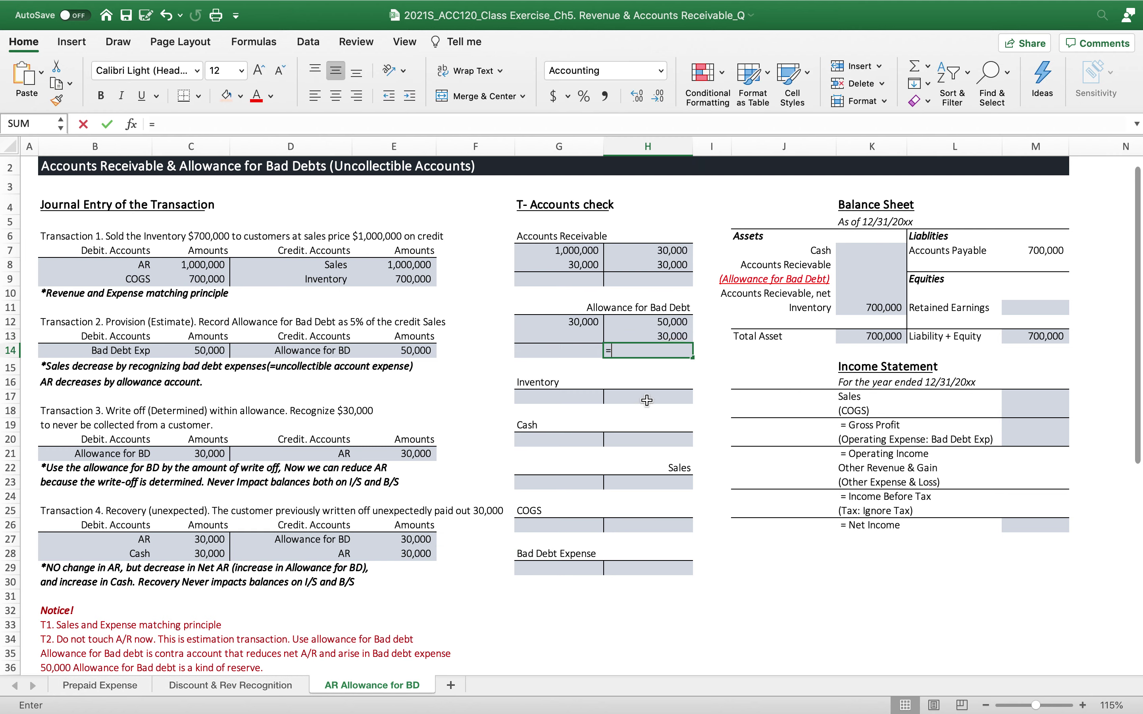
pyautogui.click(659, 322)
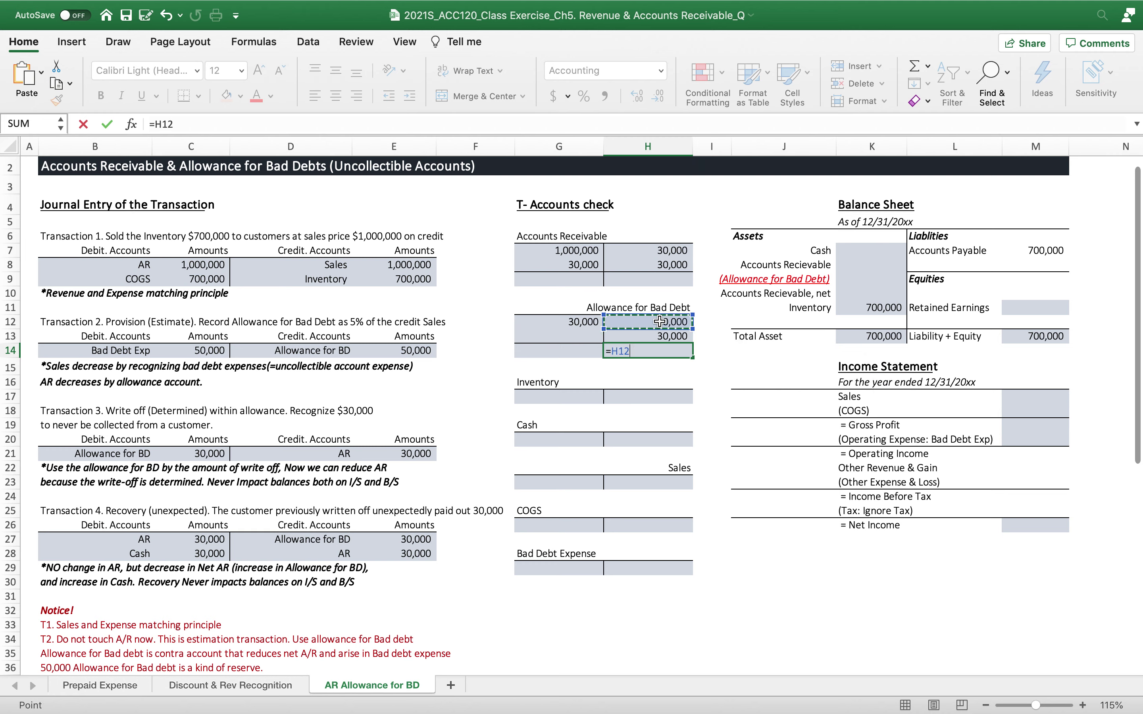
pyautogui.write('+')
pyautogui.click(634, 334)
pyautogui.write('-')
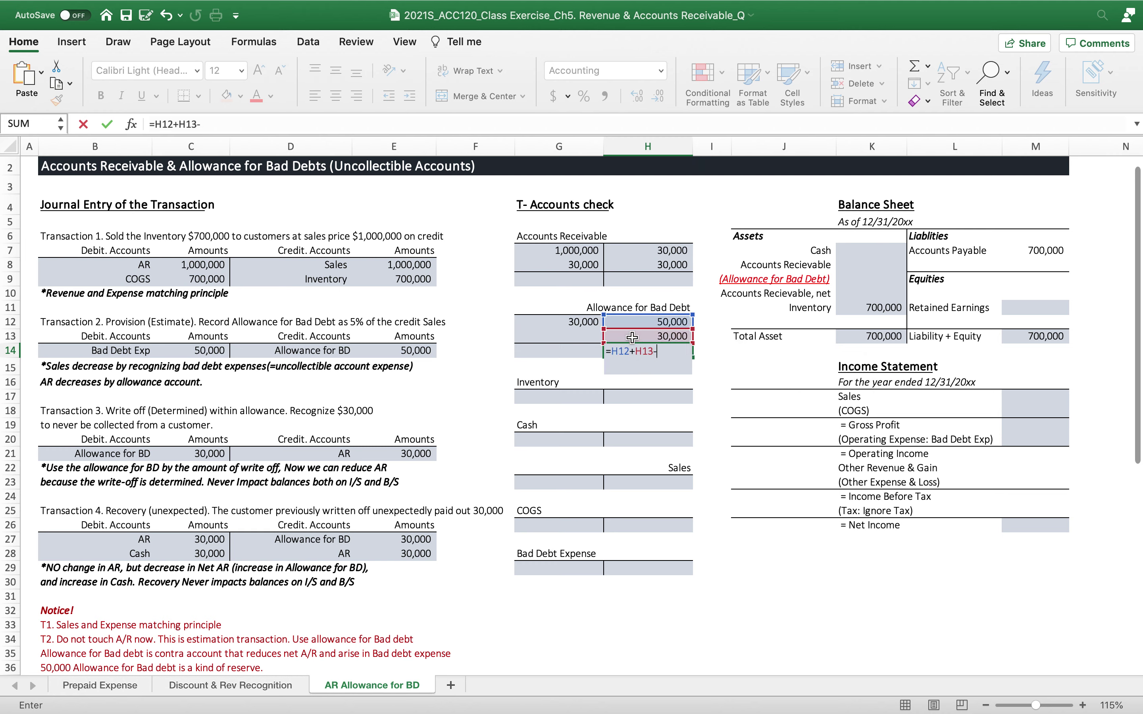
pyautogui.click(575, 322)
pyautogui.press('Return')
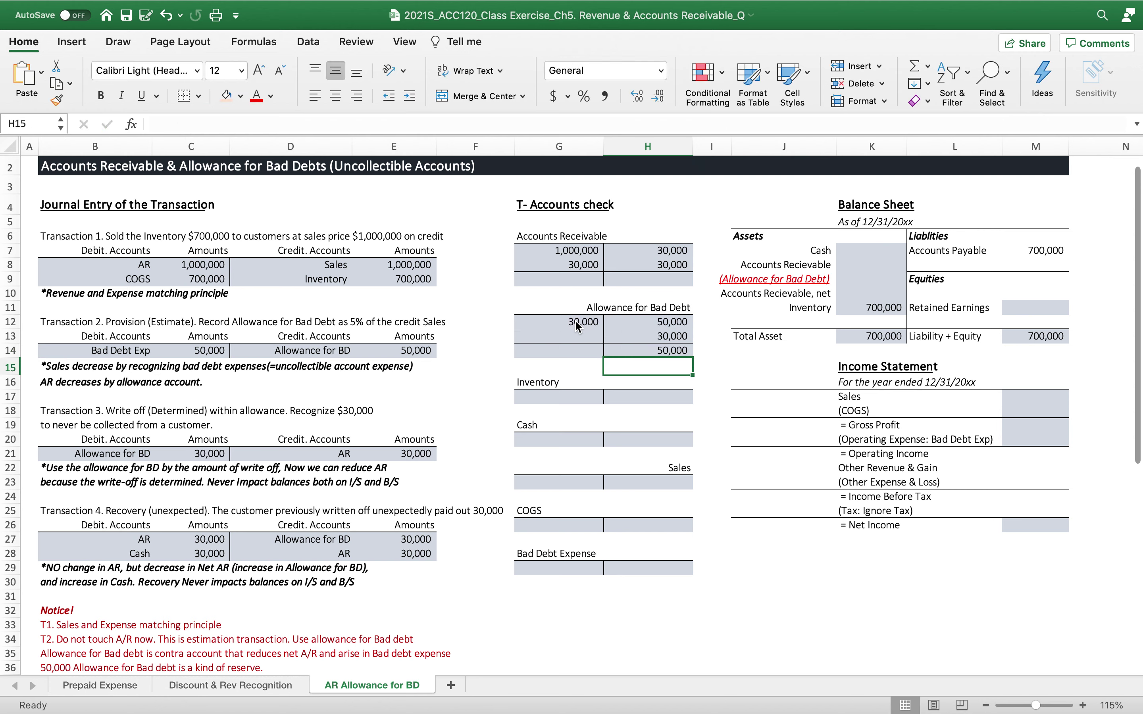
# Step: Post the Transaction 1 inventory credit to the Inventory T-account, linking H17 to E9 and leaving G17 empty
pyautogui.click(538, 391)
pyautogui.write('=')
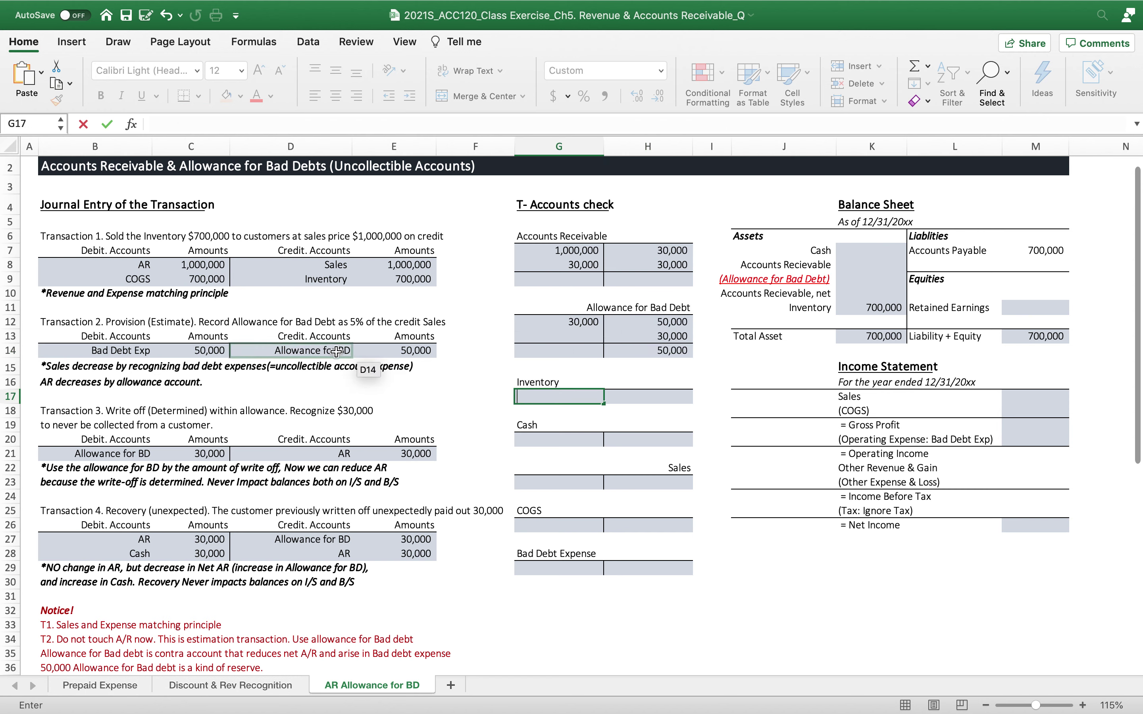
pyautogui.click(605, 398)
pyautogui.write('=')
pyautogui.click(410, 264)
pyautogui.click(410, 279)
pyautogui.press('Return')
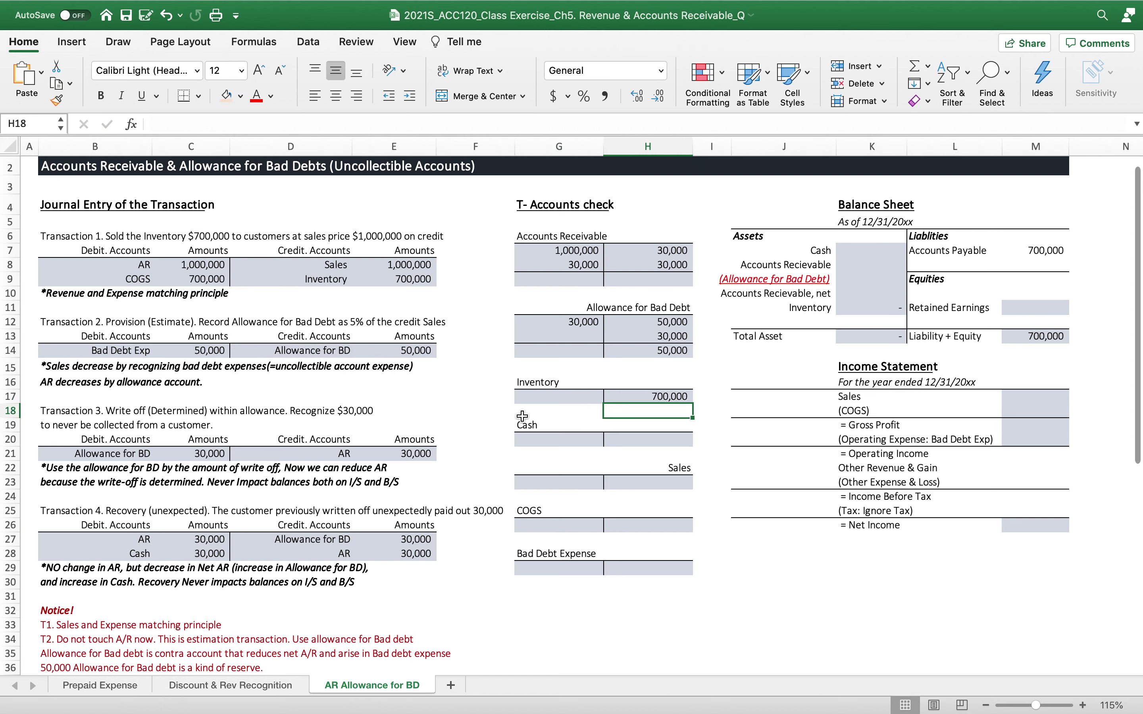
# Step: Post the Transaction 4 cash debit to the Cash T-account, linking G20 to C28
pyautogui.click(543, 439)
pyautogui.write('=')
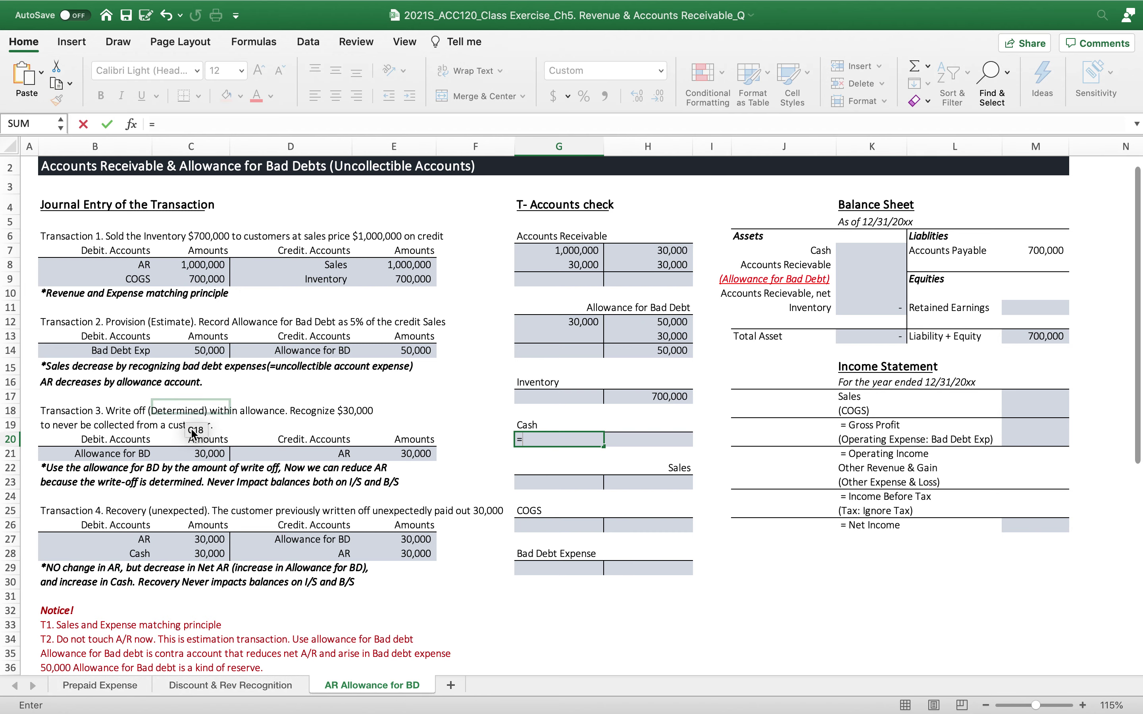
pyautogui.click(209, 554)
pyautogui.press('Return')
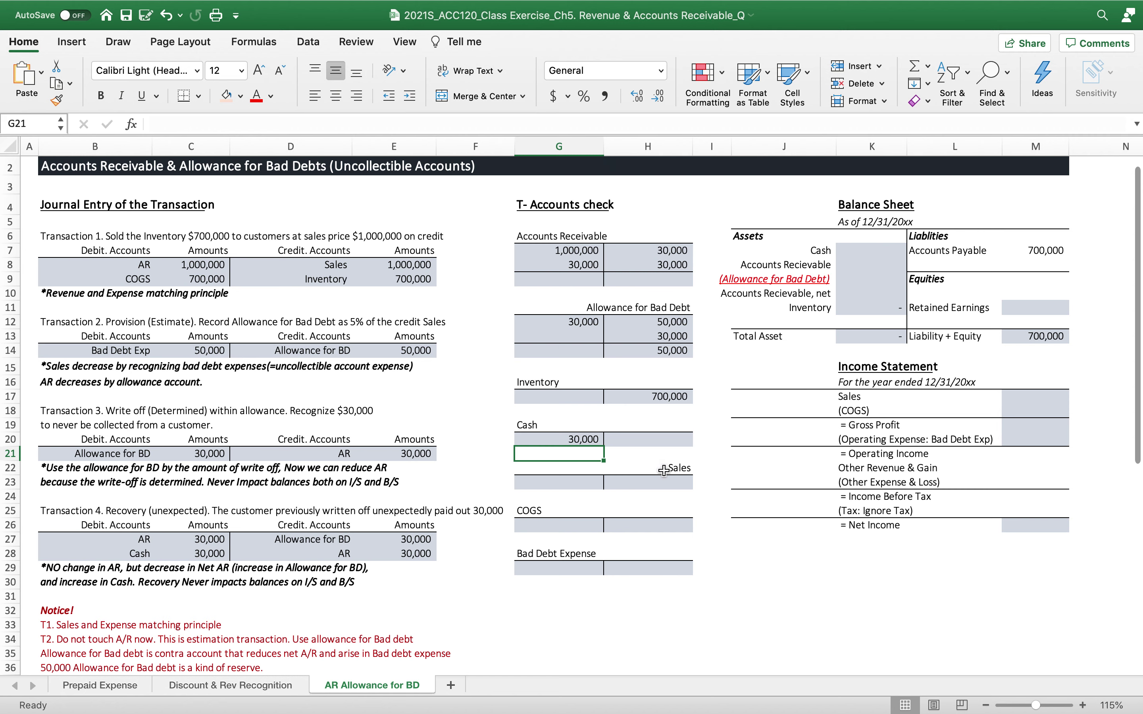
# Step: Post the Transaction 1 sales credit and COGS debit to their T-accounts, linking H23 to E8 and G26 to C9
pyautogui.click(652, 481)
pyautogui.write('=')
pyautogui.click(409, 265)
pyautogui.press('Return')
pyautogui.click(572, 527)
pyautogui.write('=')
pyautogui.click(202, 279)
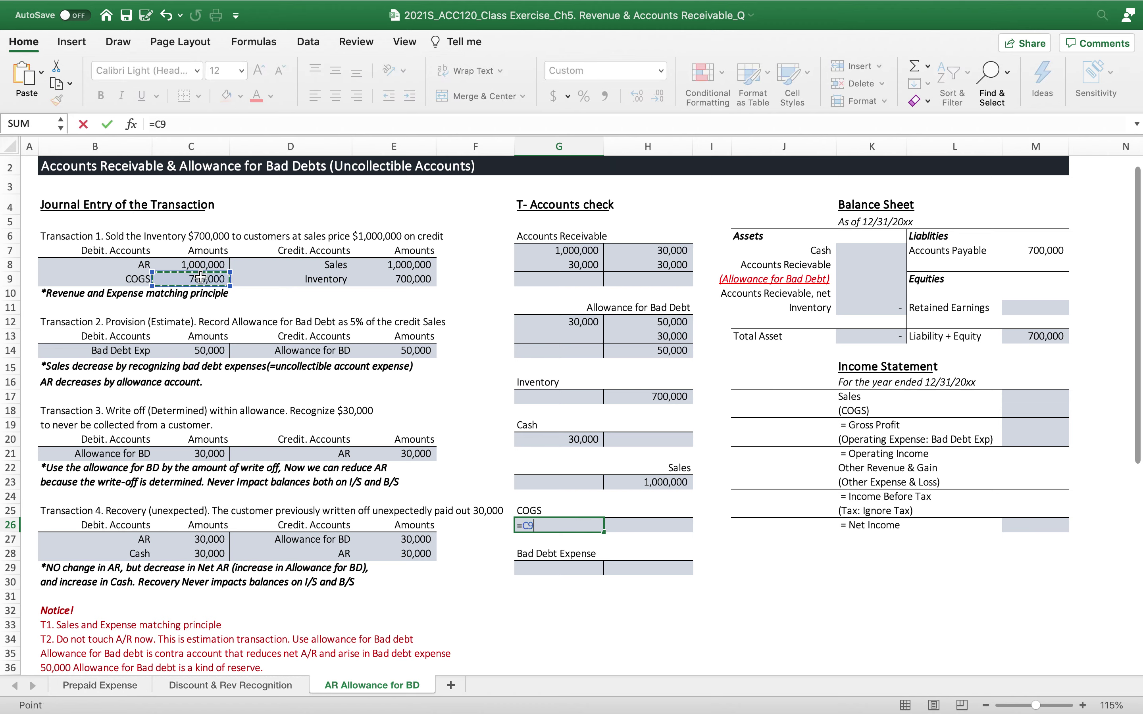
pyautogui.press('Return')
# Step: Post the Transaction 2 debit to the Bad Debt Expense T-account, linking G29 to C14
pyautogui.click(648, 567)
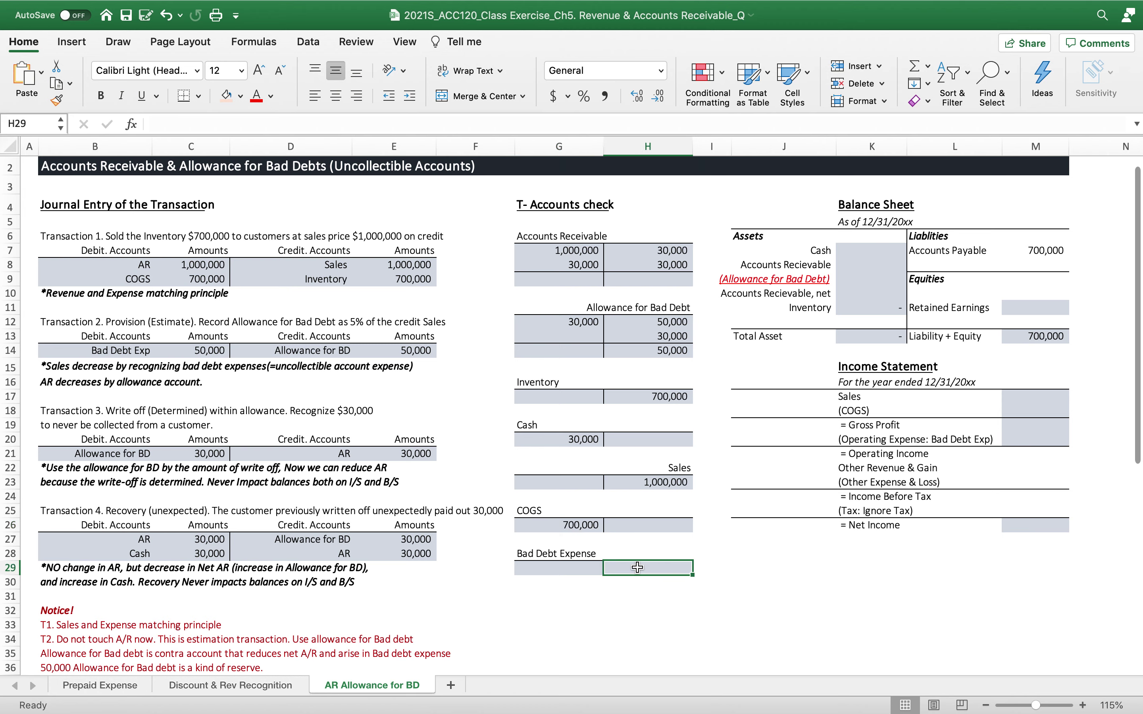
pyautogui.click(573, 568)
pyautogui.write('=')
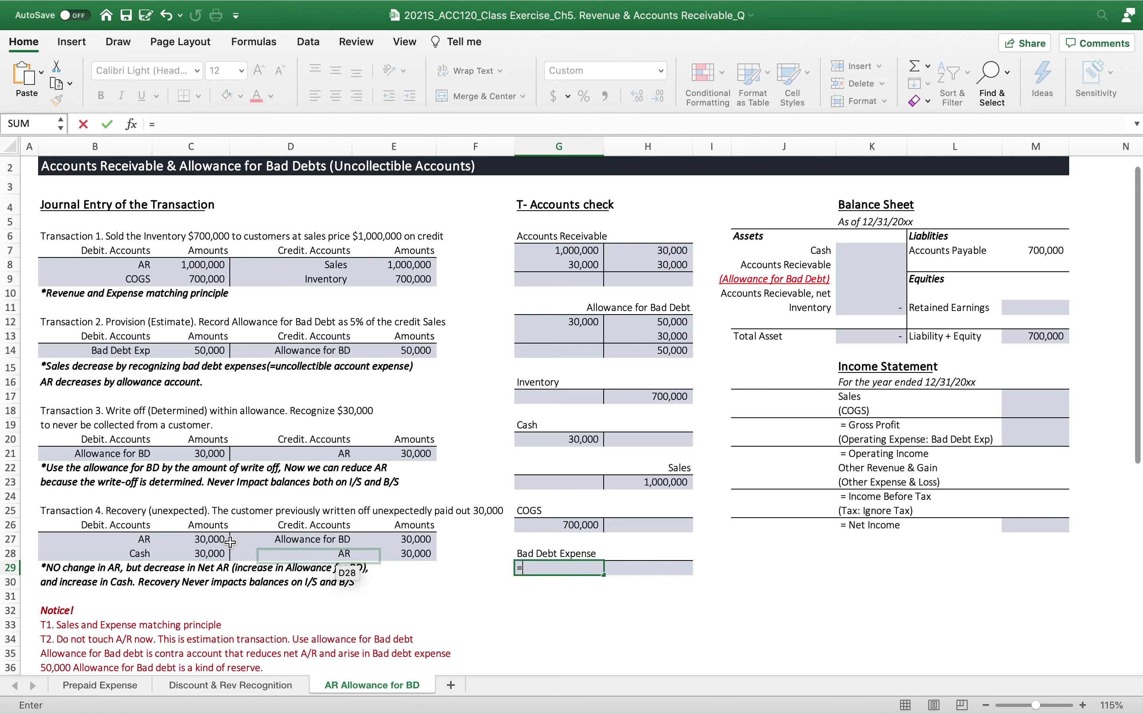
pyautogui.click(171, 347)
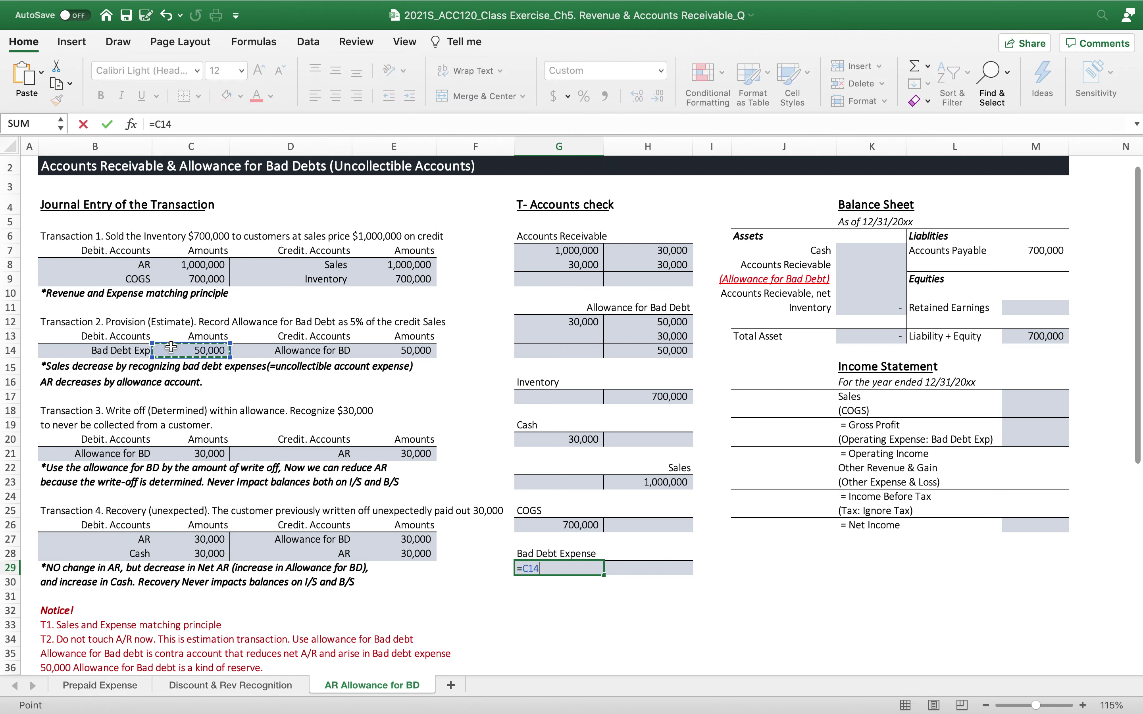
pyautogui.hotkey('shift', 'Return')
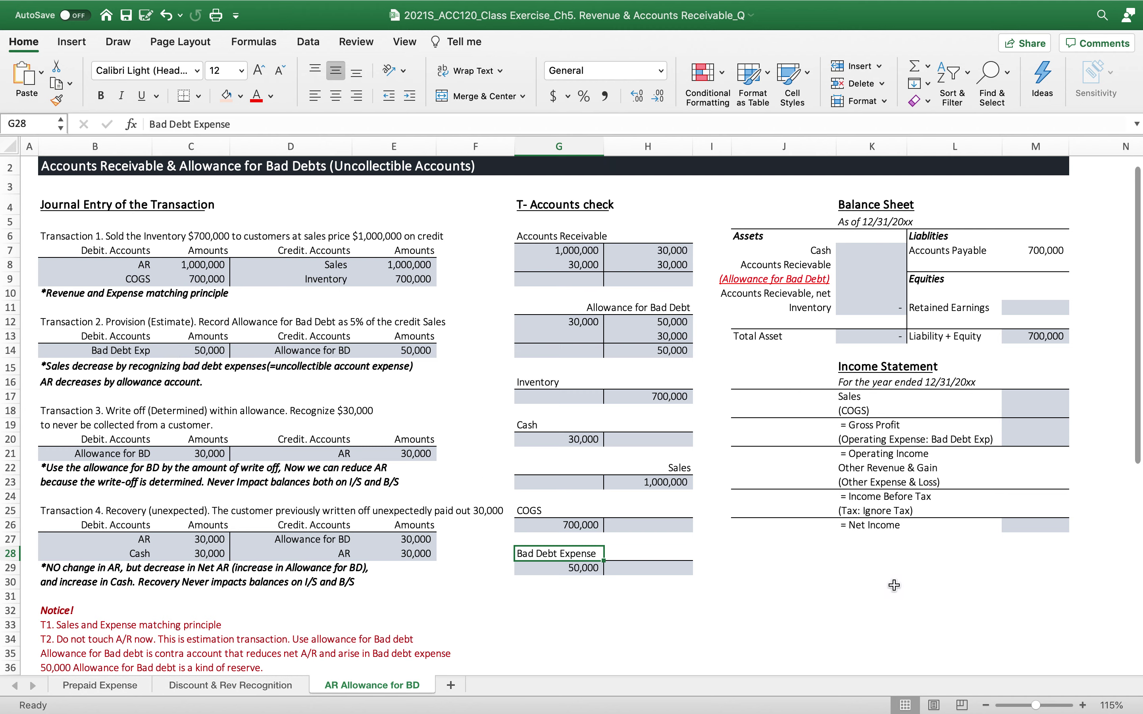
pyautogui.click(838, 629)
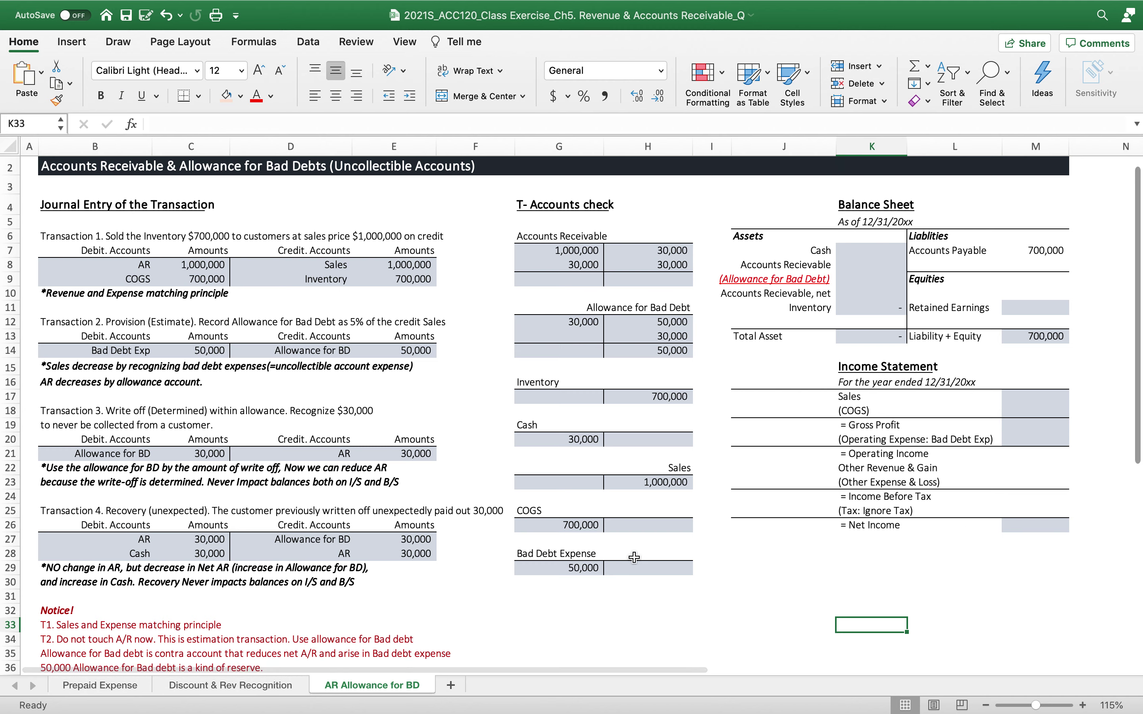
pyautogui.click(855, 249)
pyautogui.write('=')
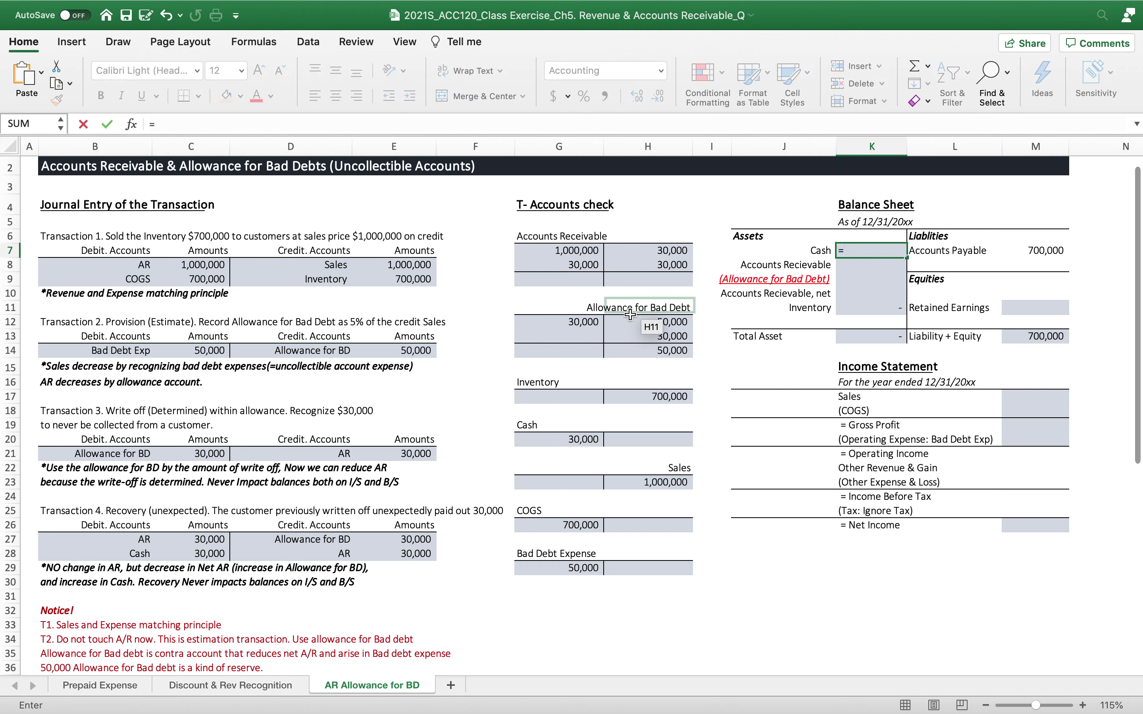
pyautogui.press('BackSpace')
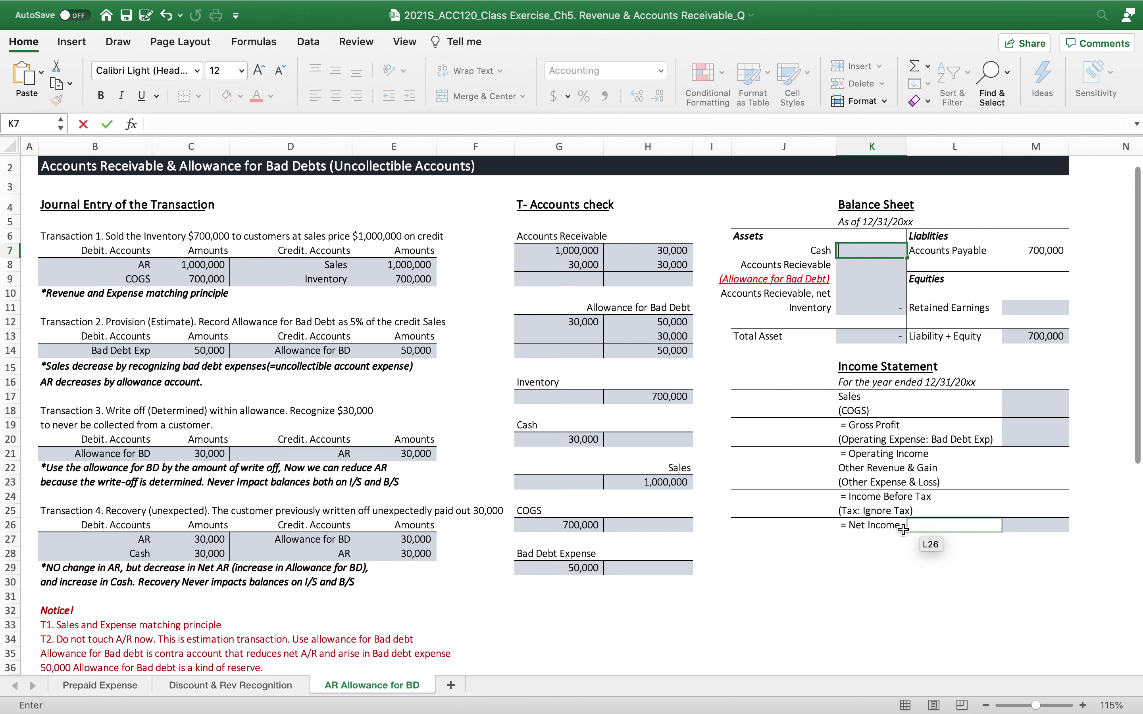
# Step: Calculate the Accounts Receivable T-account ending balance in G9 with the formula =G7+G8-H7-H8
pyautogui.click(547, 275)
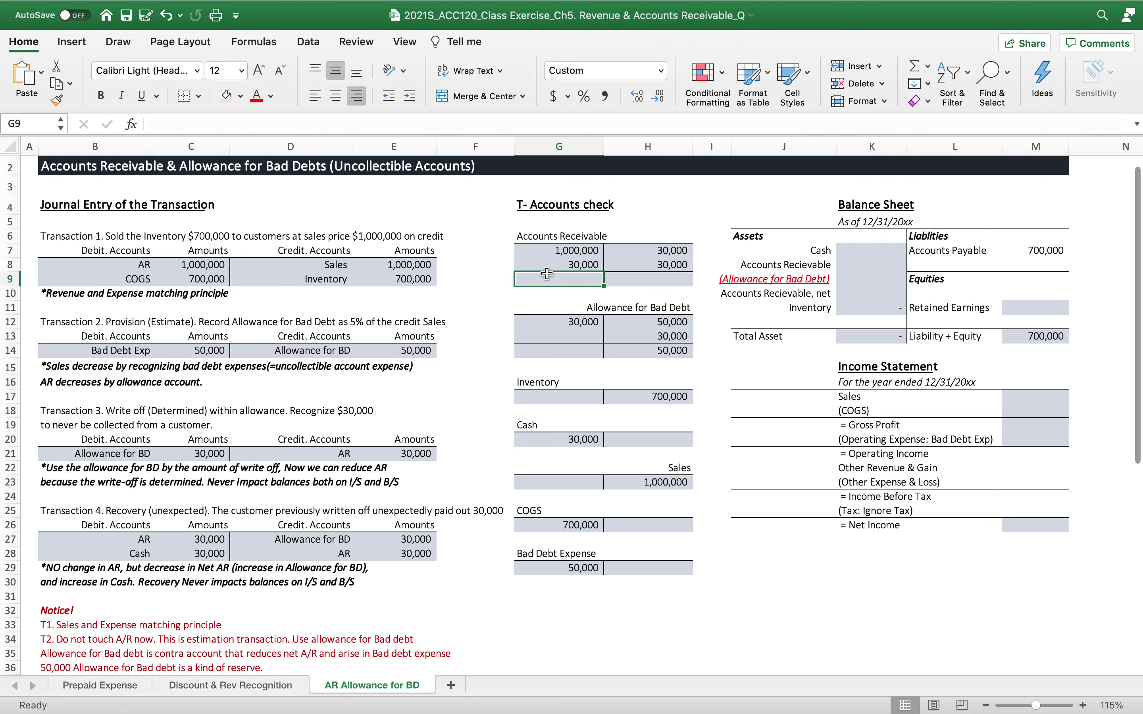
pyautogui.write('=')
pyautogui.click(550, 251)
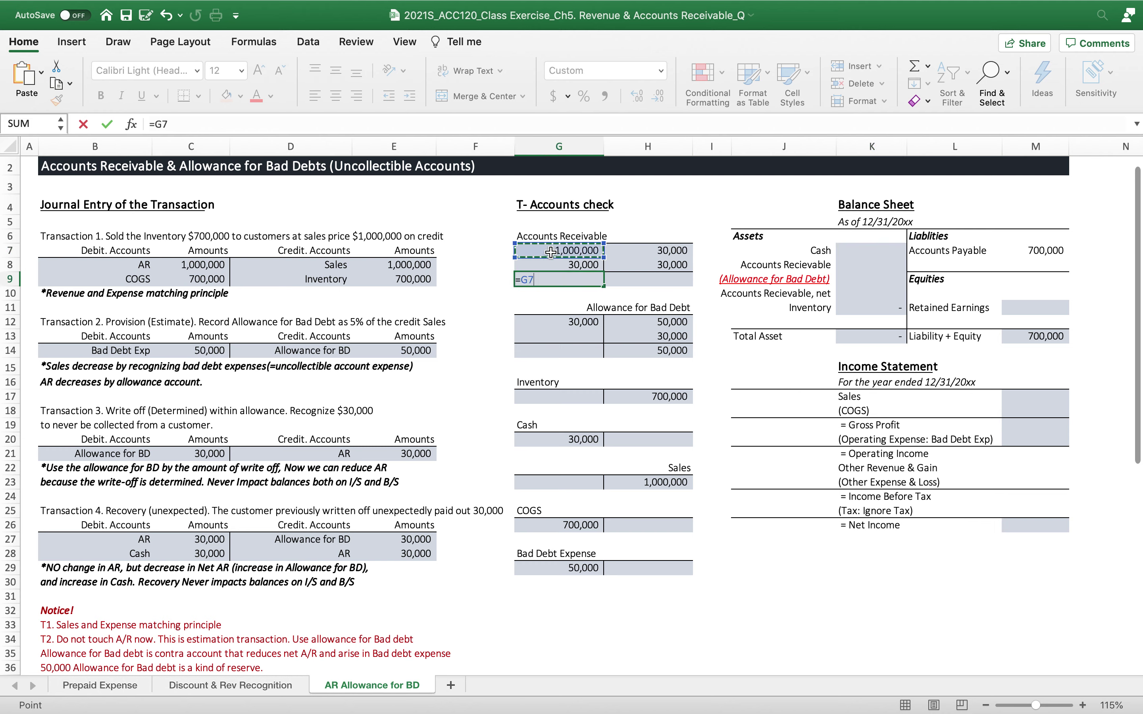
pyautogui.write('+')
pyautogui.click(536, 263)
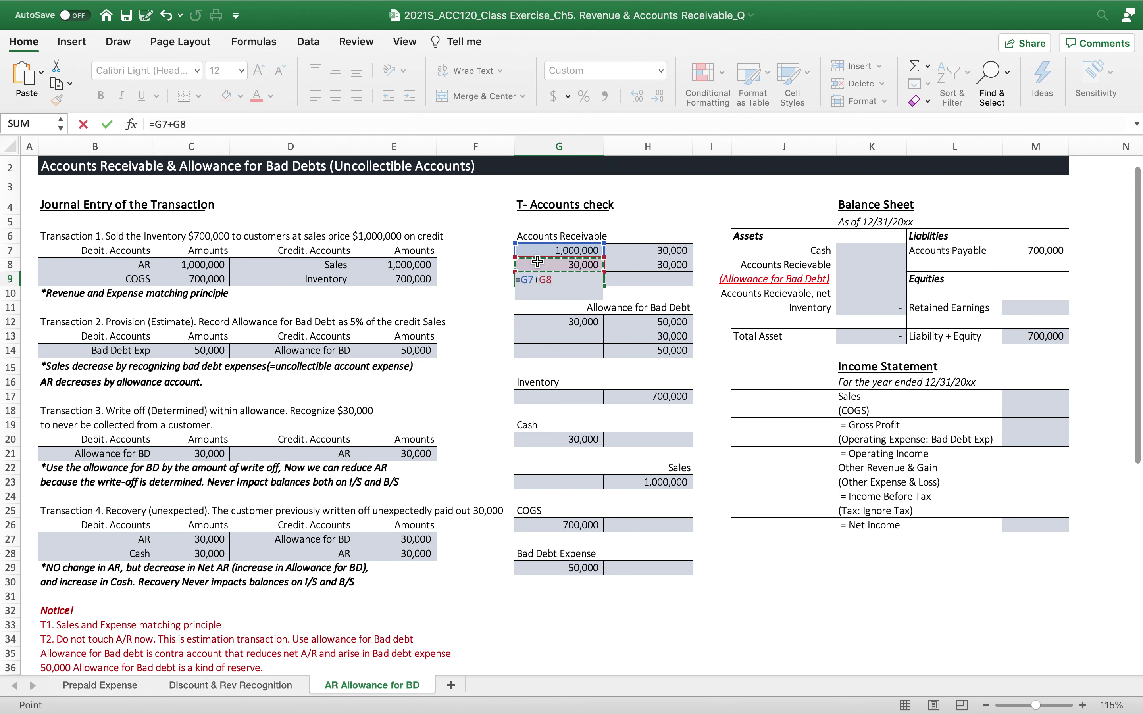
pyautogui.write('-')
pyautogui.click(651, 252)
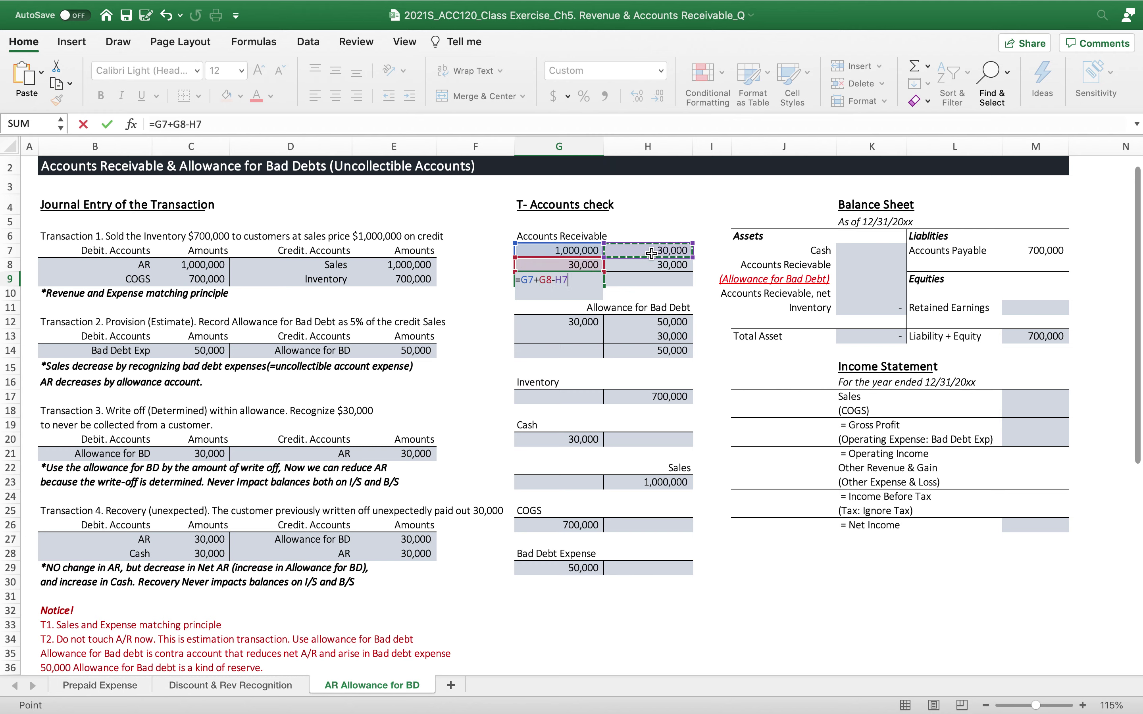
pyautogui.write('-')
pyautogui.click(638, 267)
pyautogui.press('Return')
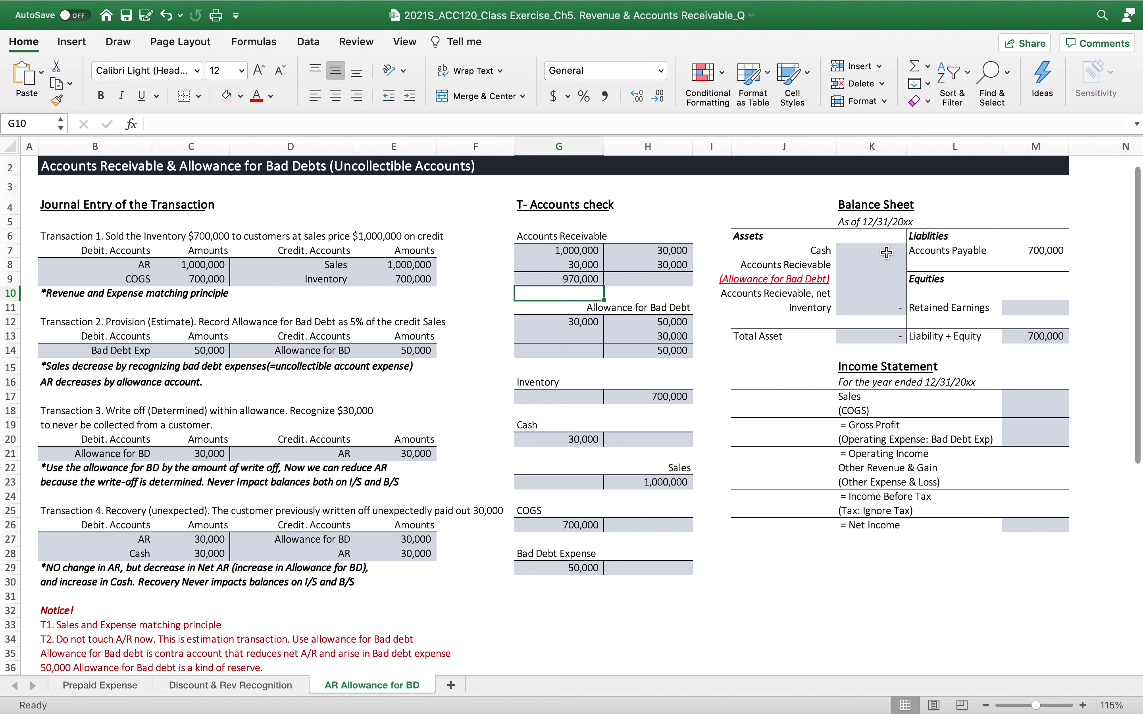
# Step: Fill the balance sheet's Accounts Receivable and Allowance for Bad Debt lines with K8 as =G9 and K9 as =-H14
pyautogui.click(853, 268)
pyautogui.write('=')
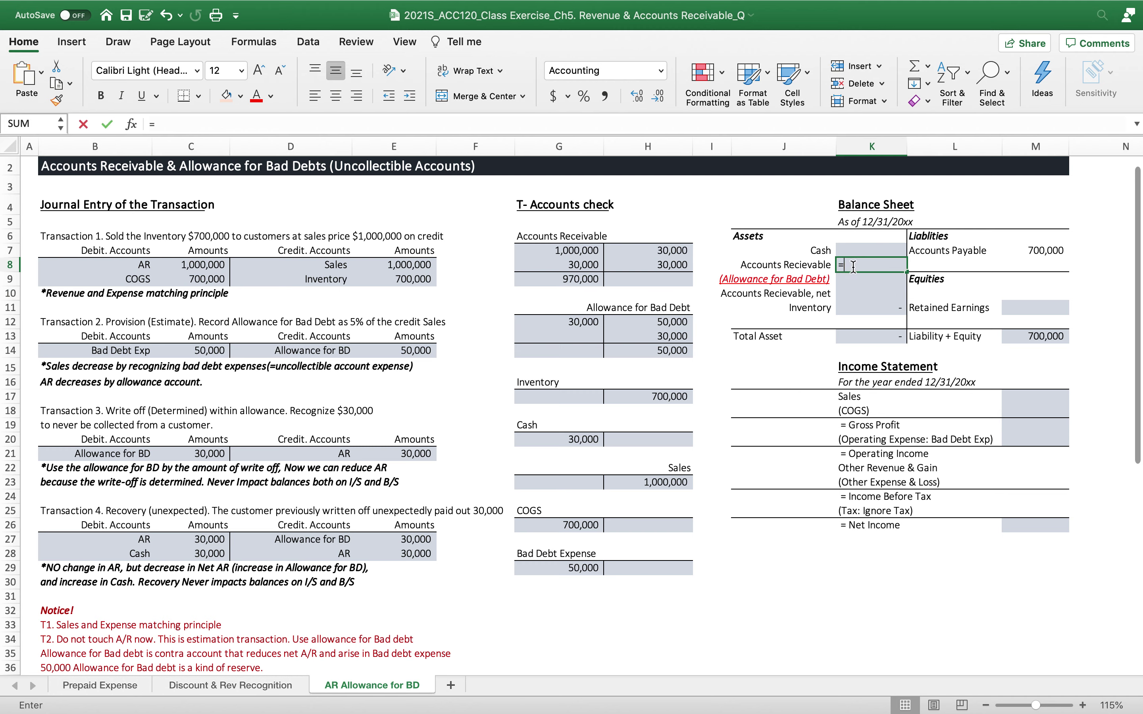
pyautogui.click(585, 282)
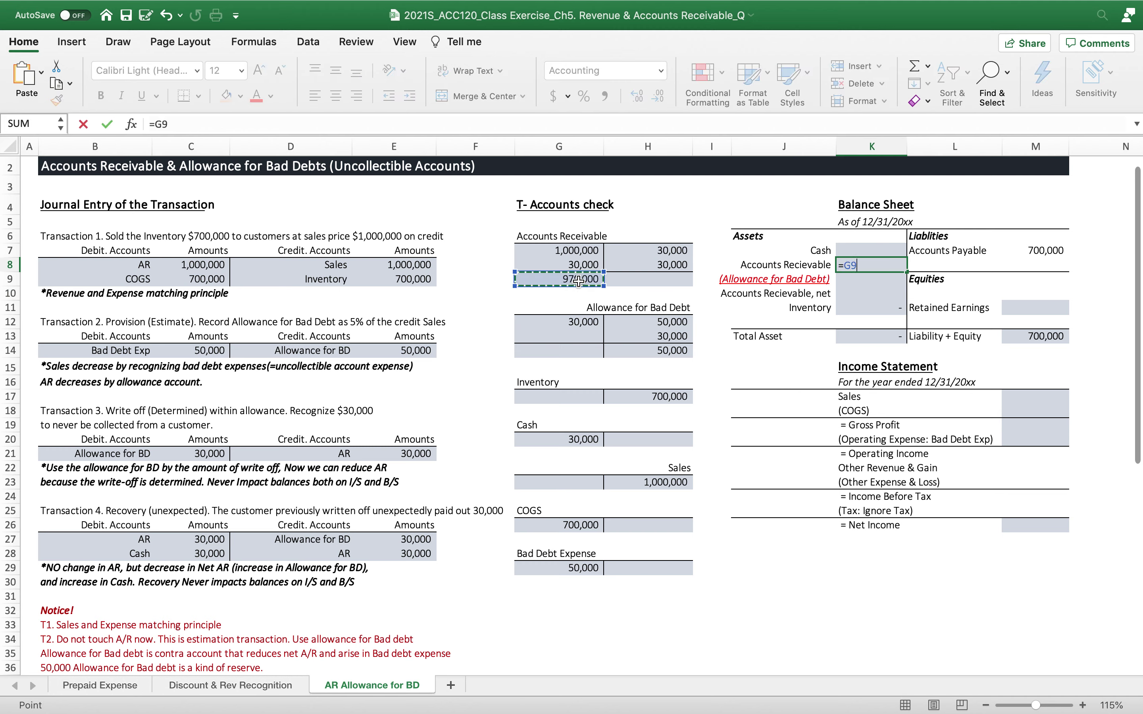
pyautogui.press('Return')
pyautogui.write('=-')
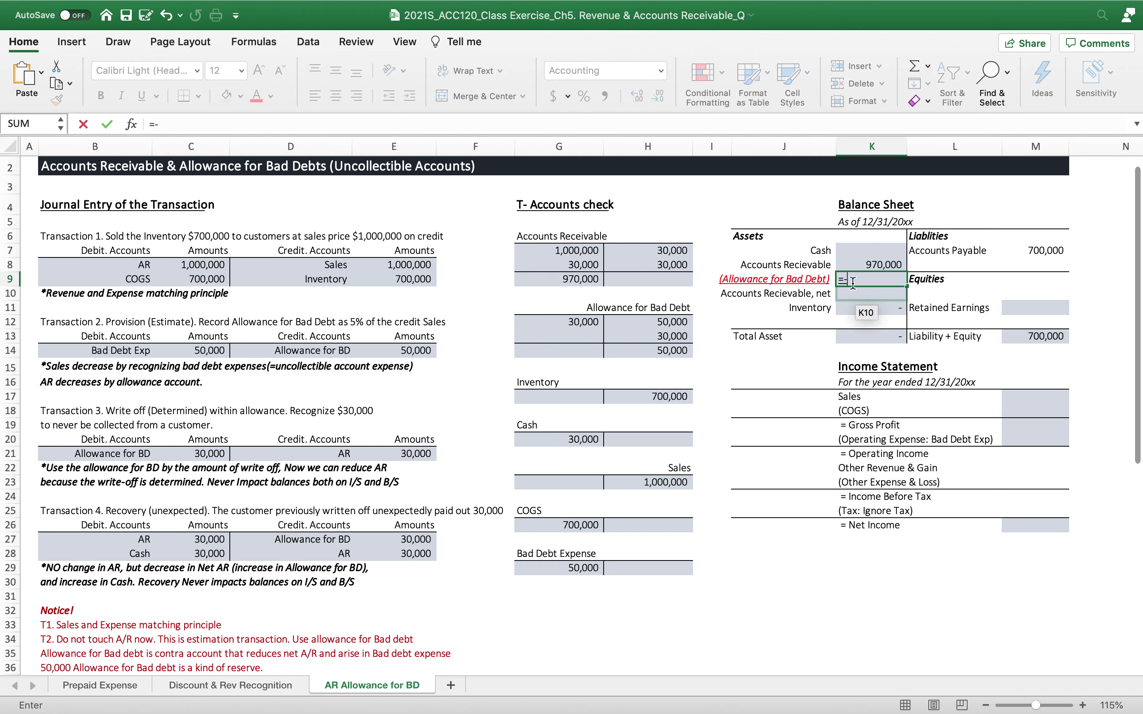
pyautogui.click(660, 352)
pyautogui.press('Return')
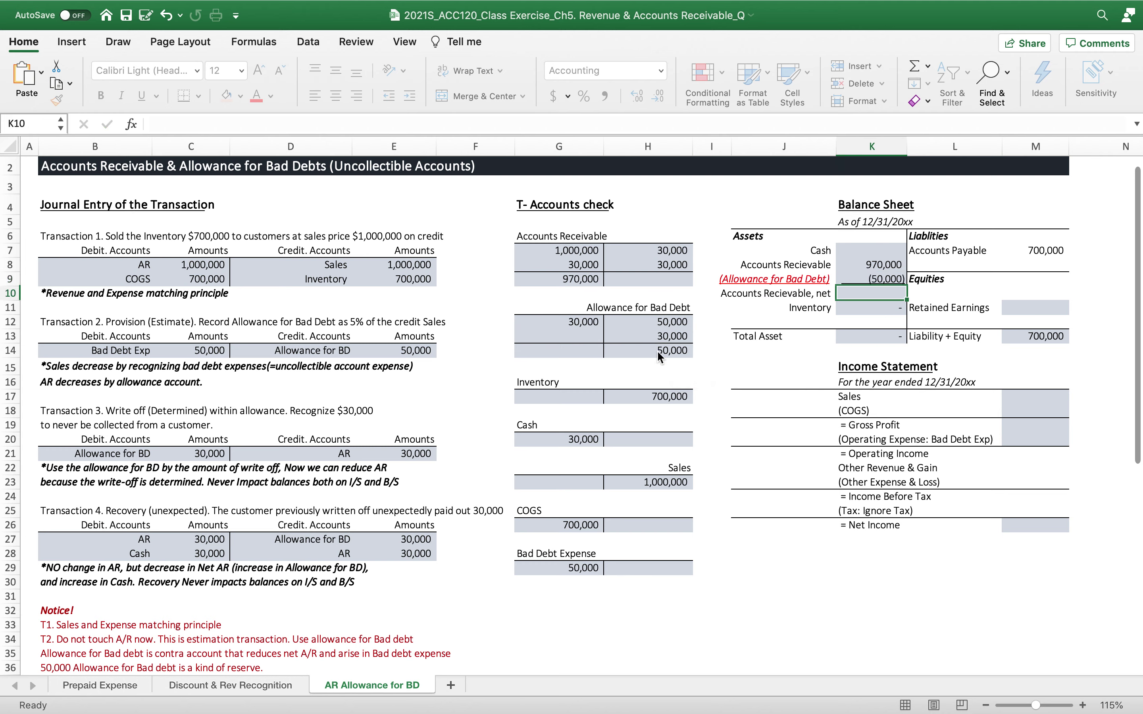
# Step: Calculate net accounts receivable in K10 with the formula =K8+K9, and check the Inventory formula in K11 without changing it
pyautogui.write('=')
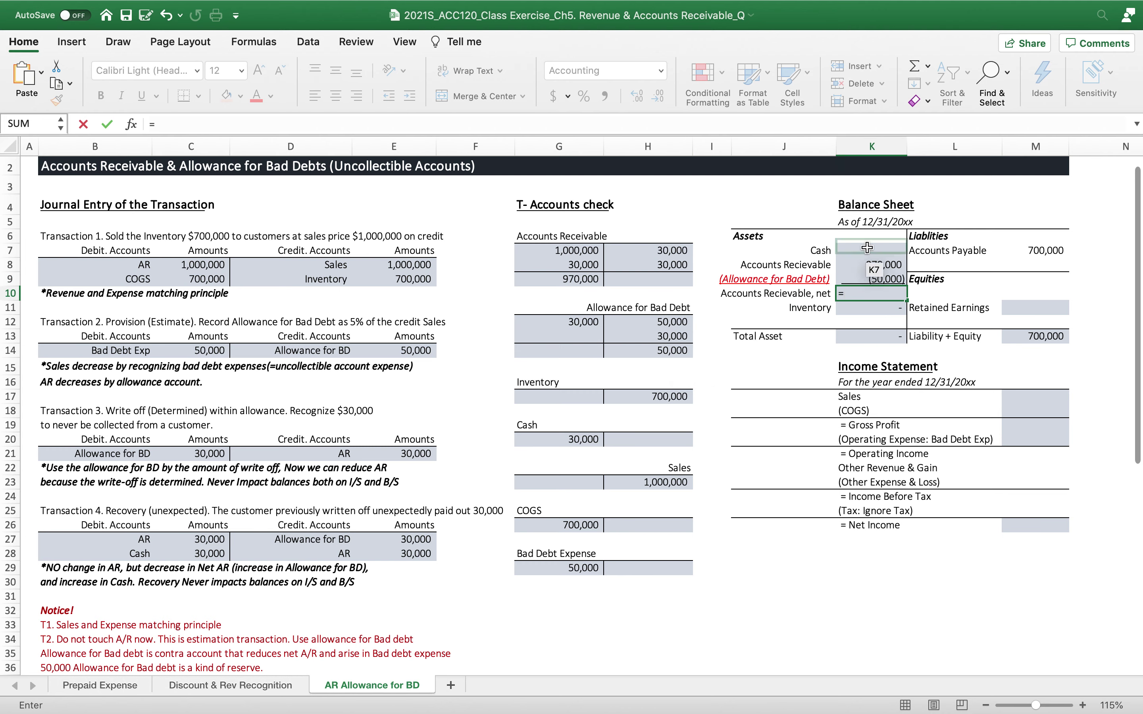
pyautogui.click(855, 264)
pyautogui.write('+')
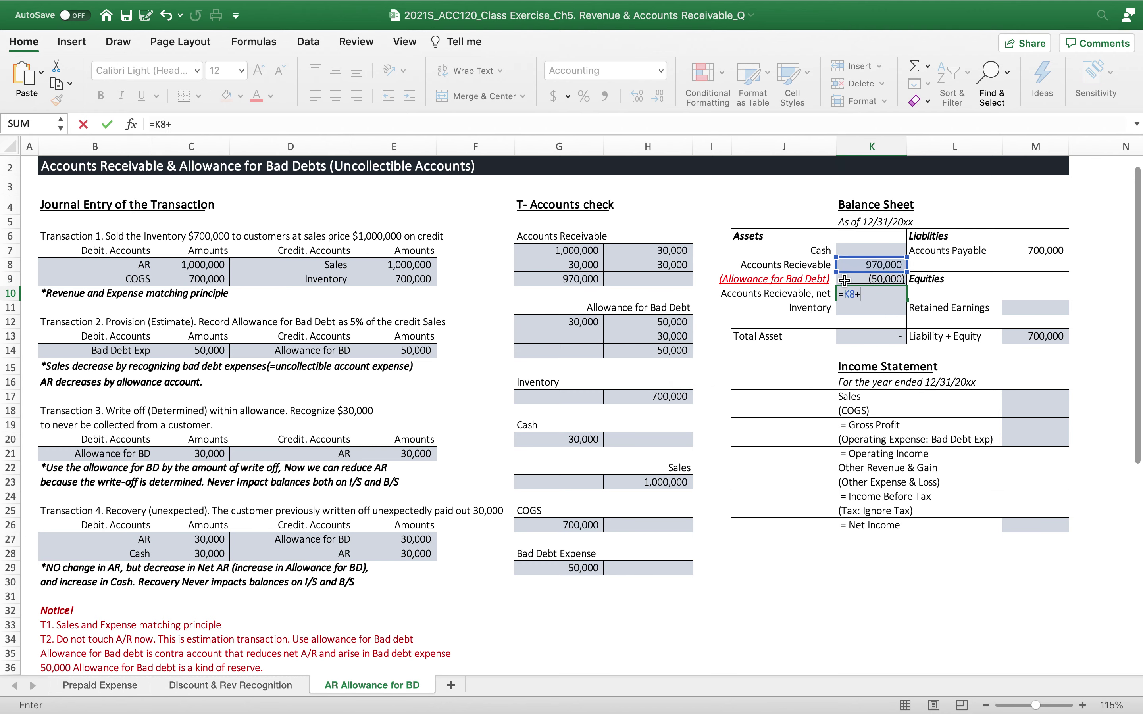
pyautogui.click(844, 278)
pyautogui.press('Return')
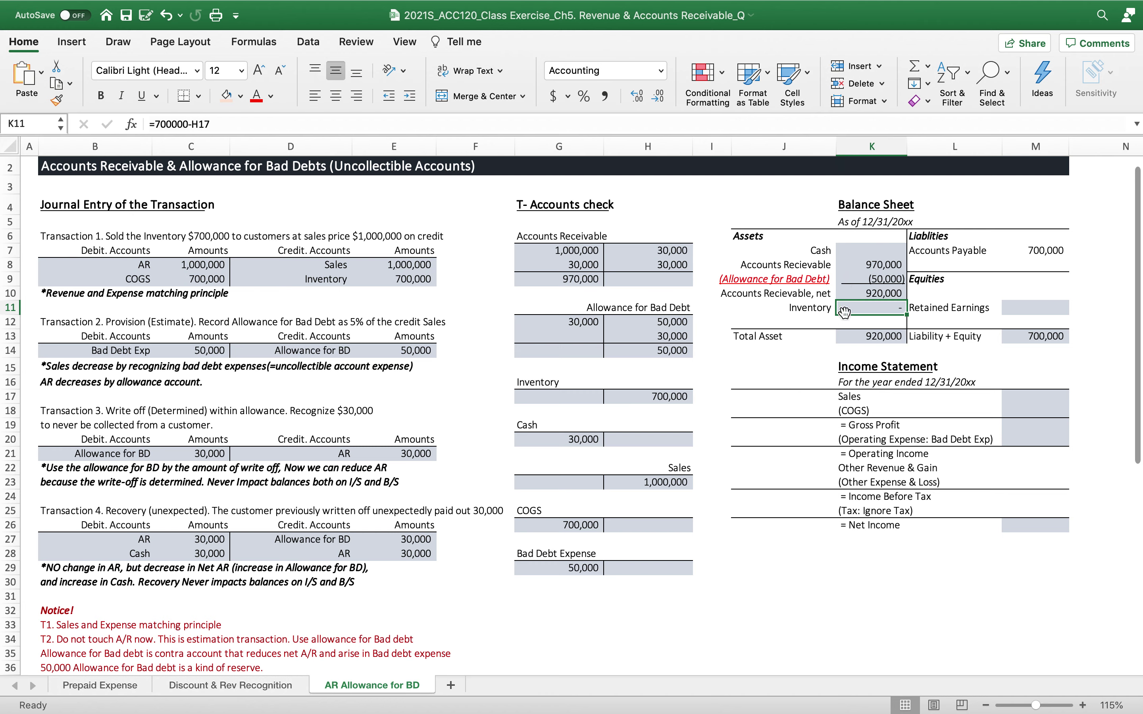
pyautogui.doubleClick(857, 307)
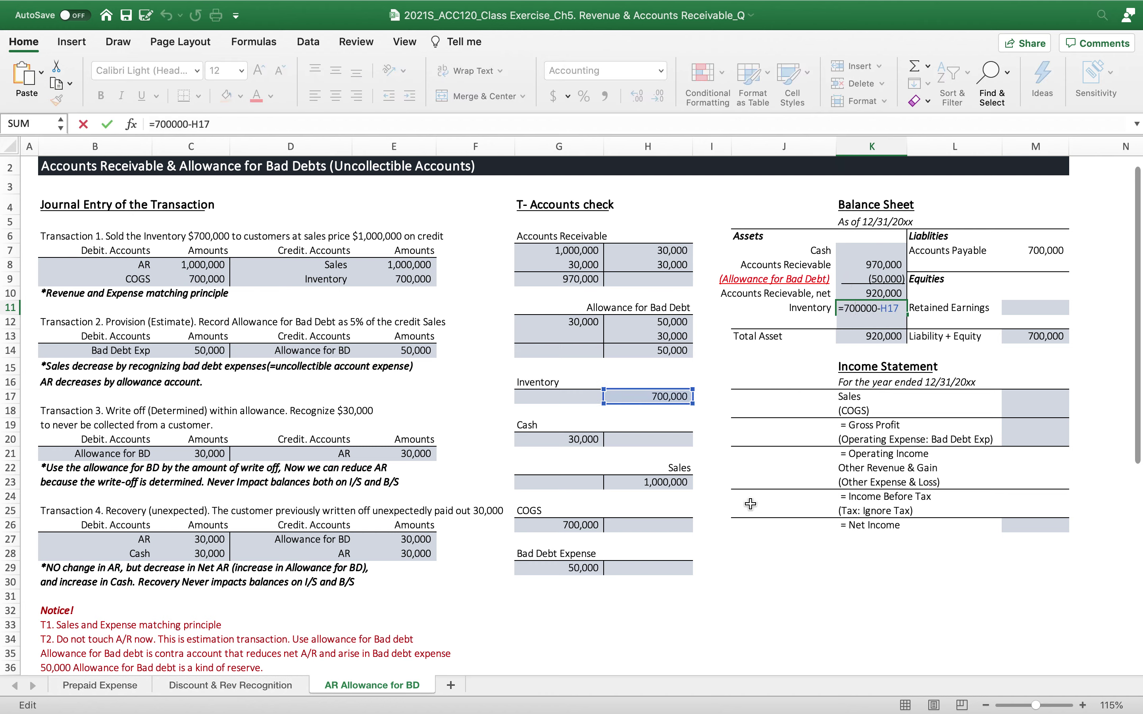
pyautogui.click(782, 567)
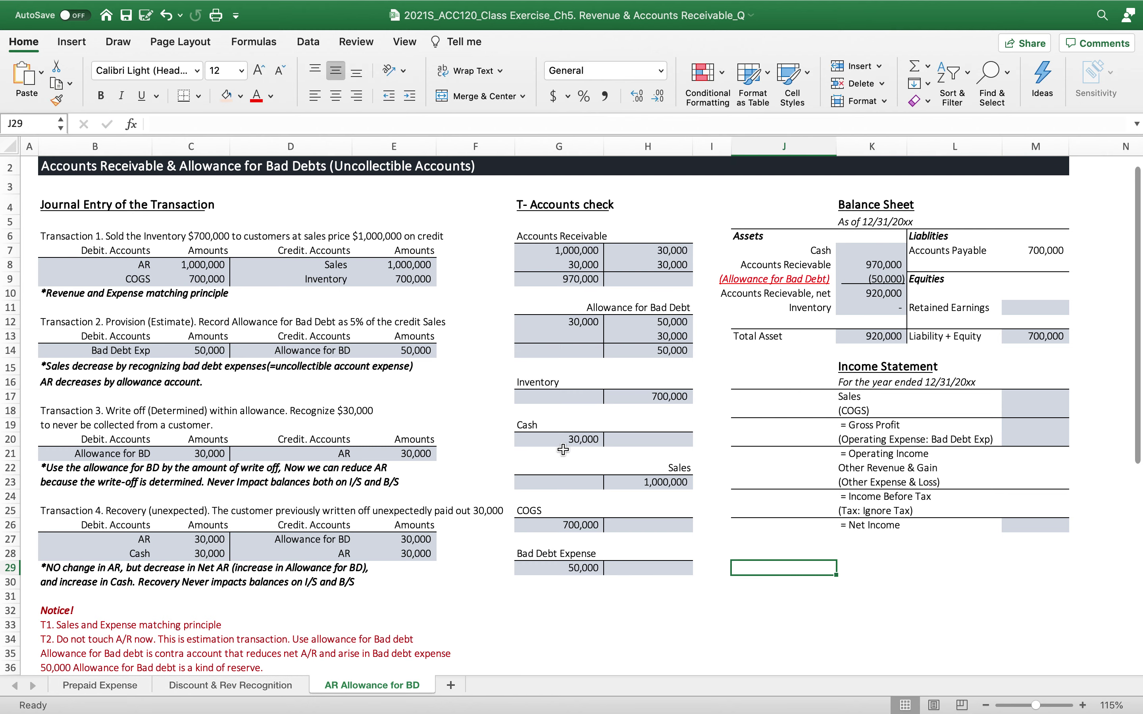
# Step: Fill the balance sheet's Cash line by linking K7 to the Cash T-account debit in G20
pyautogui.click(857, 242)
pyautogui.write('=')
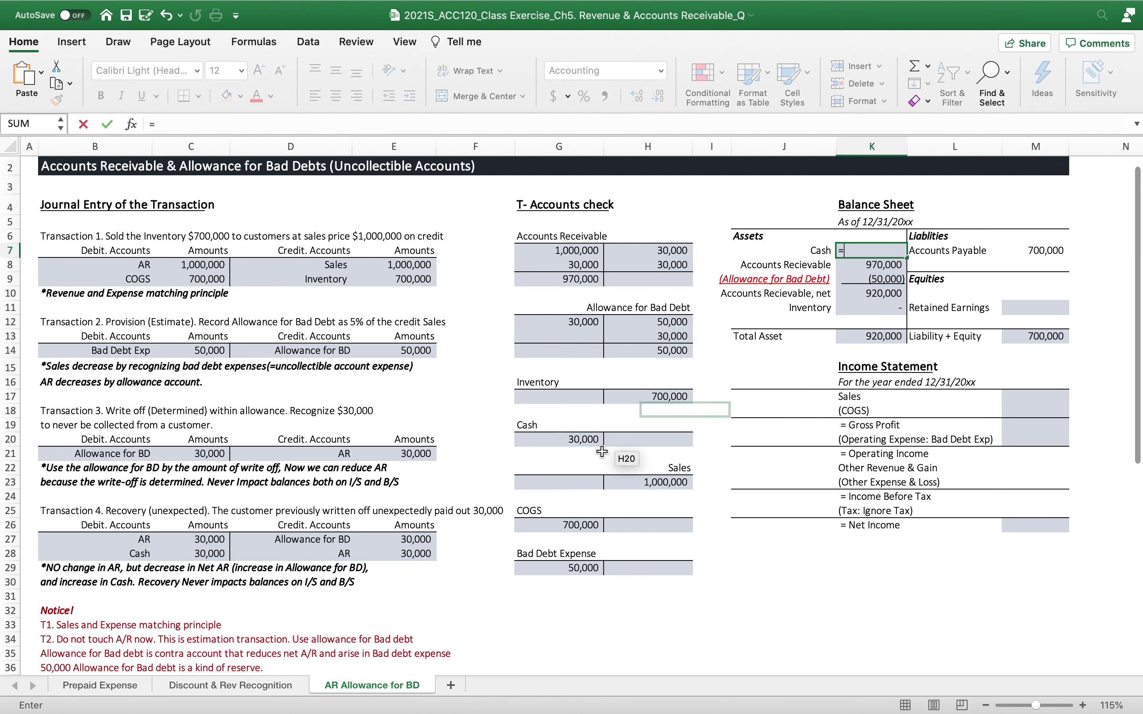
pyautogui.click(547, 446)
pyautogui.press('Return')
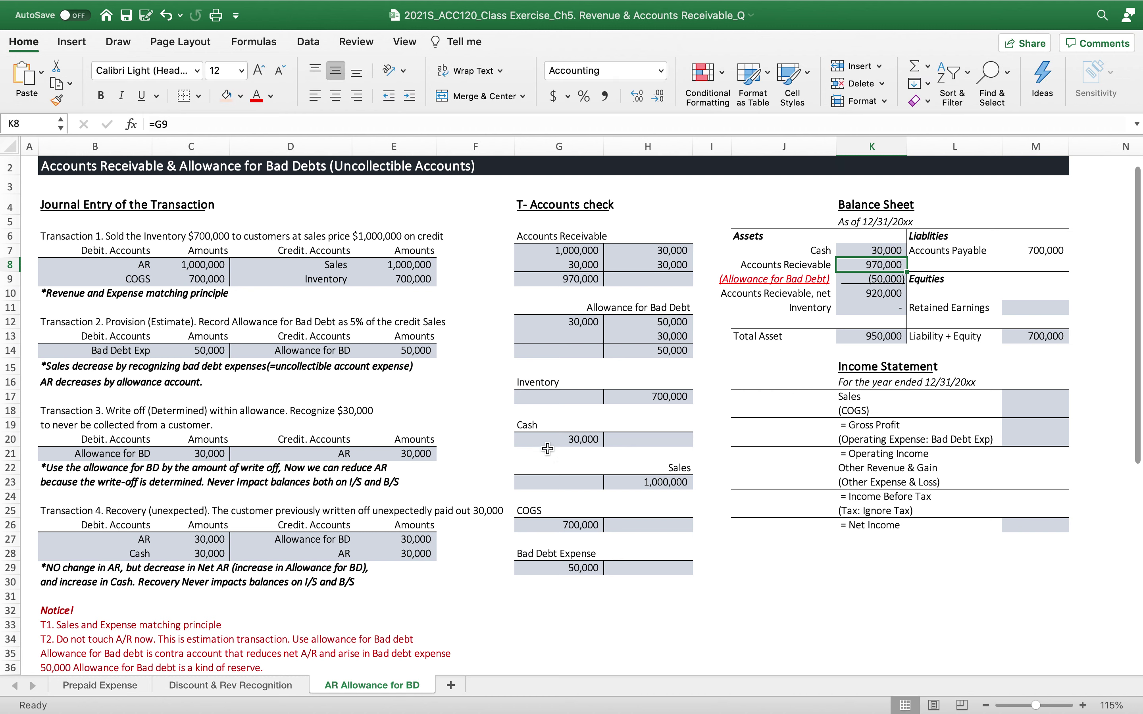
# Step: Fill the income statement's Sales and COGS lines with M17 as =H23 and M18 as =-G26
pyautogui.click(1028, 396)
pyautogui.write('=')
pyautogui.click(665, 482)
pyautogui.press('Return')
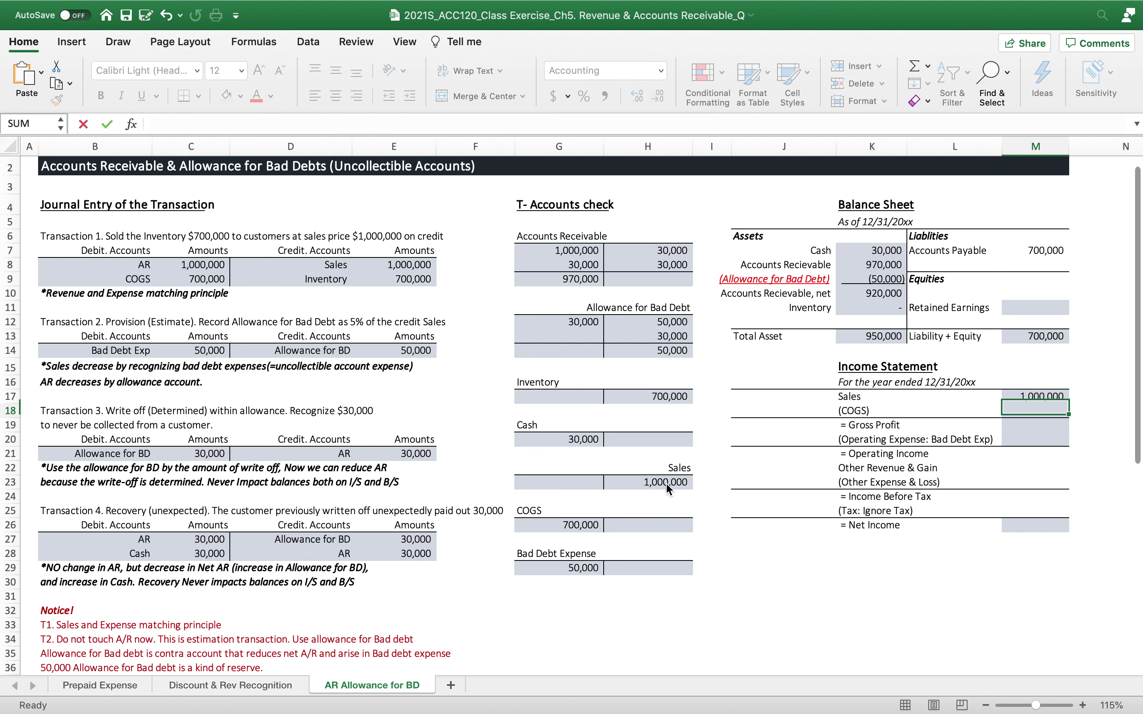
pyautogui.write('=-')
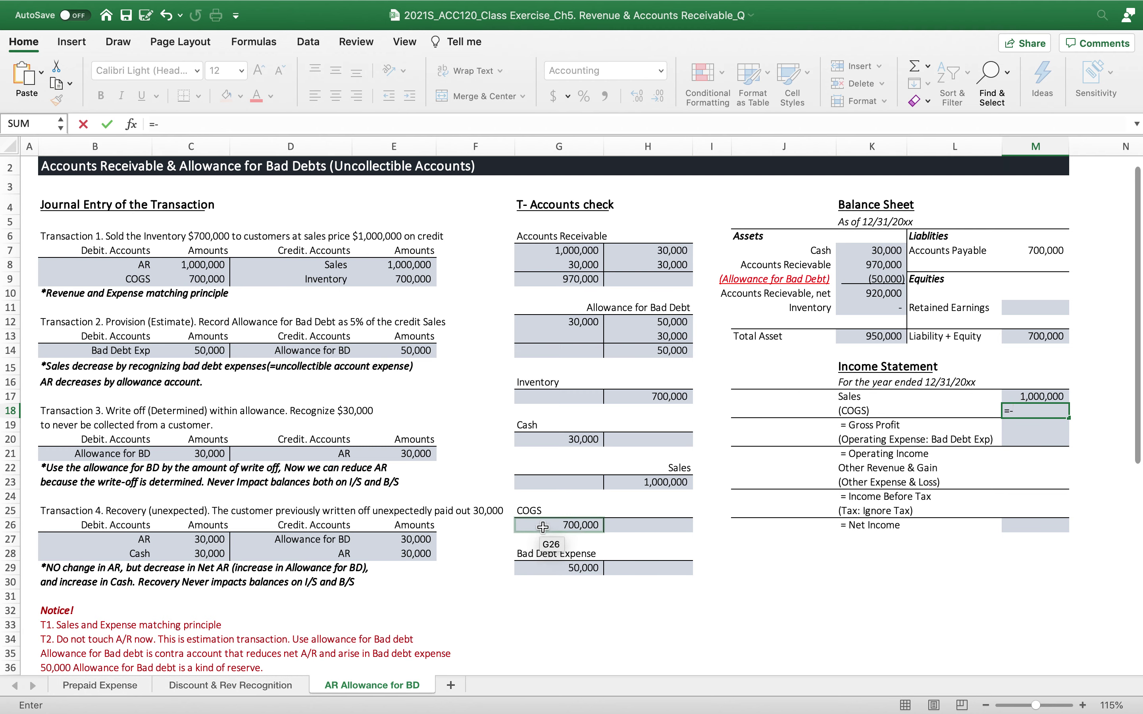
pyautogui.click(562, 524)
pyautogui.press('Return')
# Step: Calculate Gross Profit in M19 with the formula =M17+M18
pyautogui.write('=')
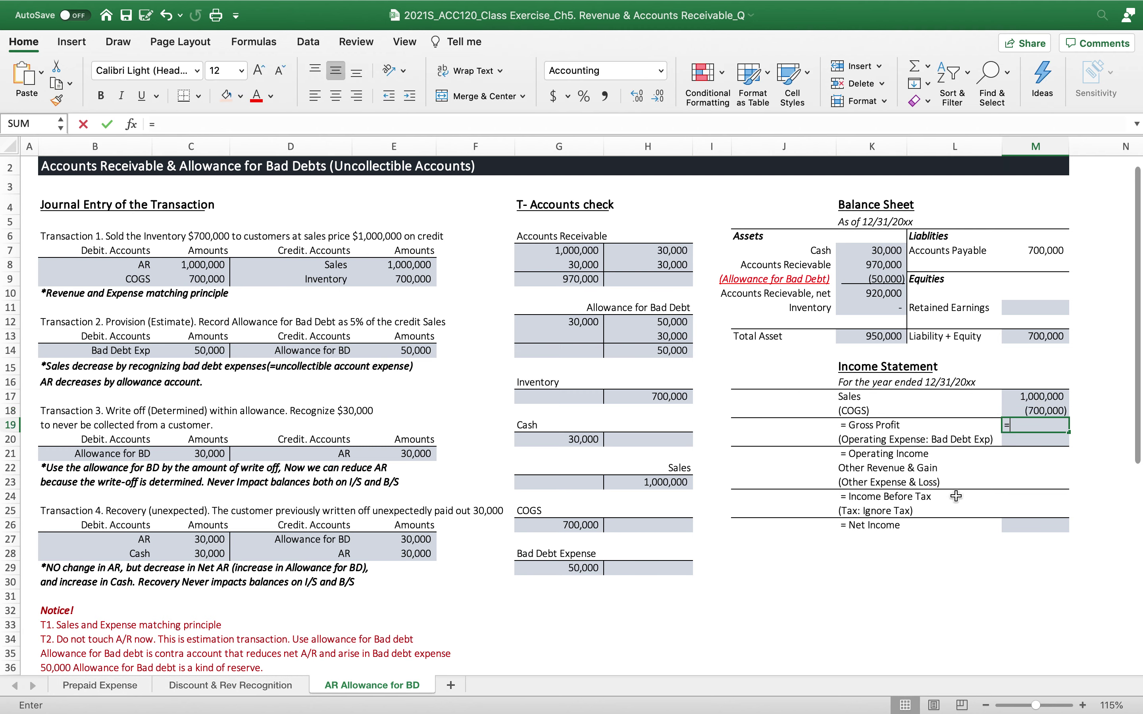
pyautogui.click(1021, 392)
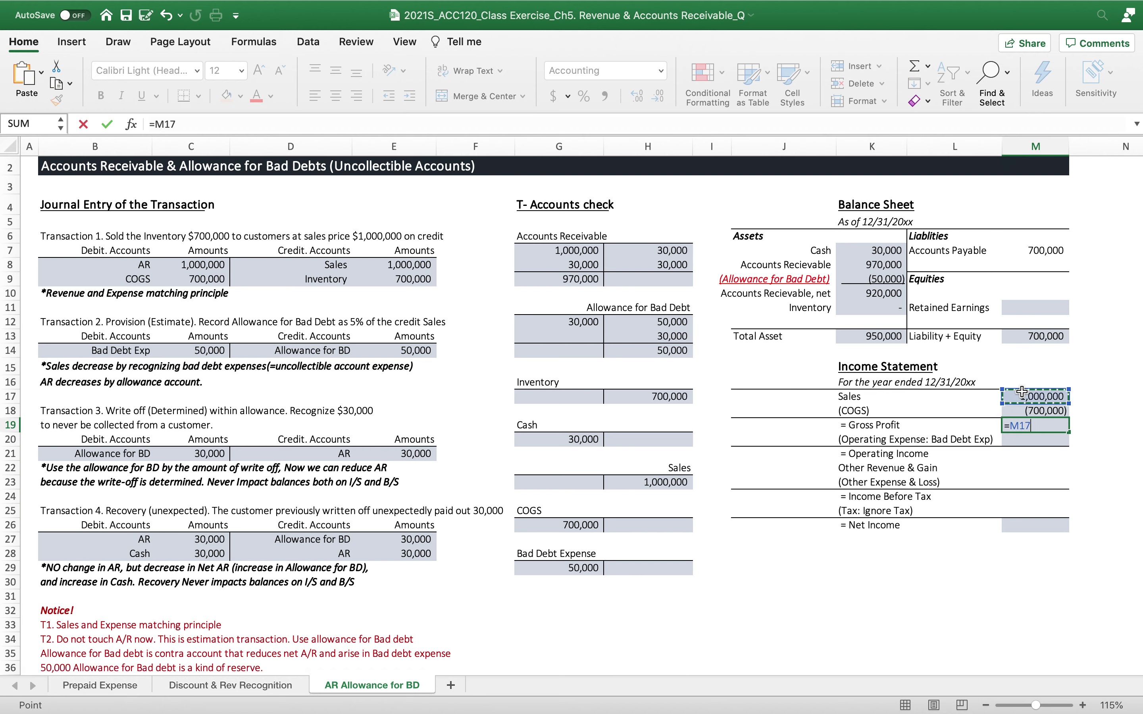
pyautogui.write('+')
pyautogui.click(1016, 412)
pyautogui.press('Return')
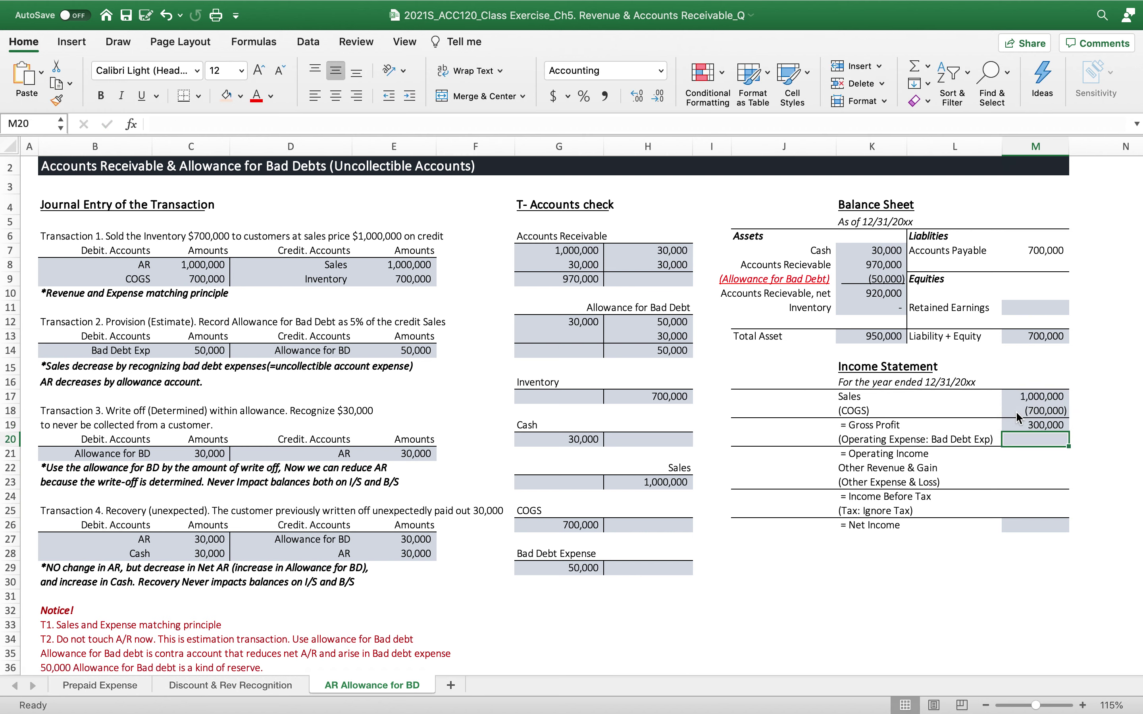
# Step: Fill the income statement's bad debt operating expense in M20 with the formula =-G29
pyautogui.write('=-')
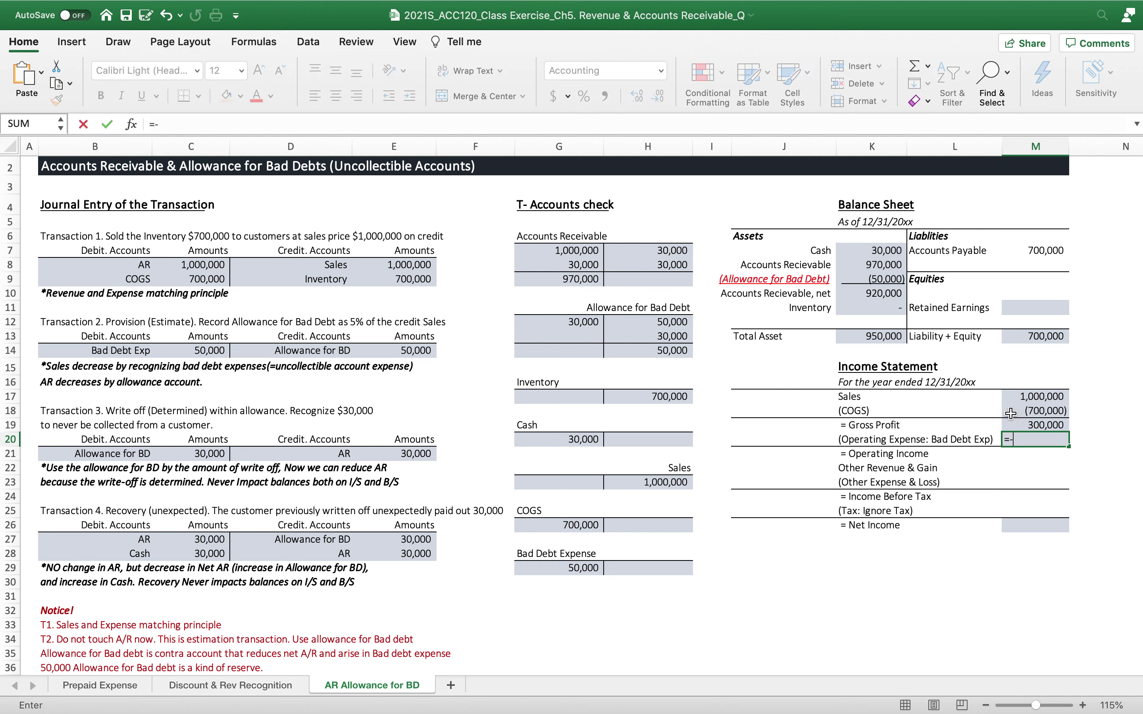
pyautogui.click(565, 573)
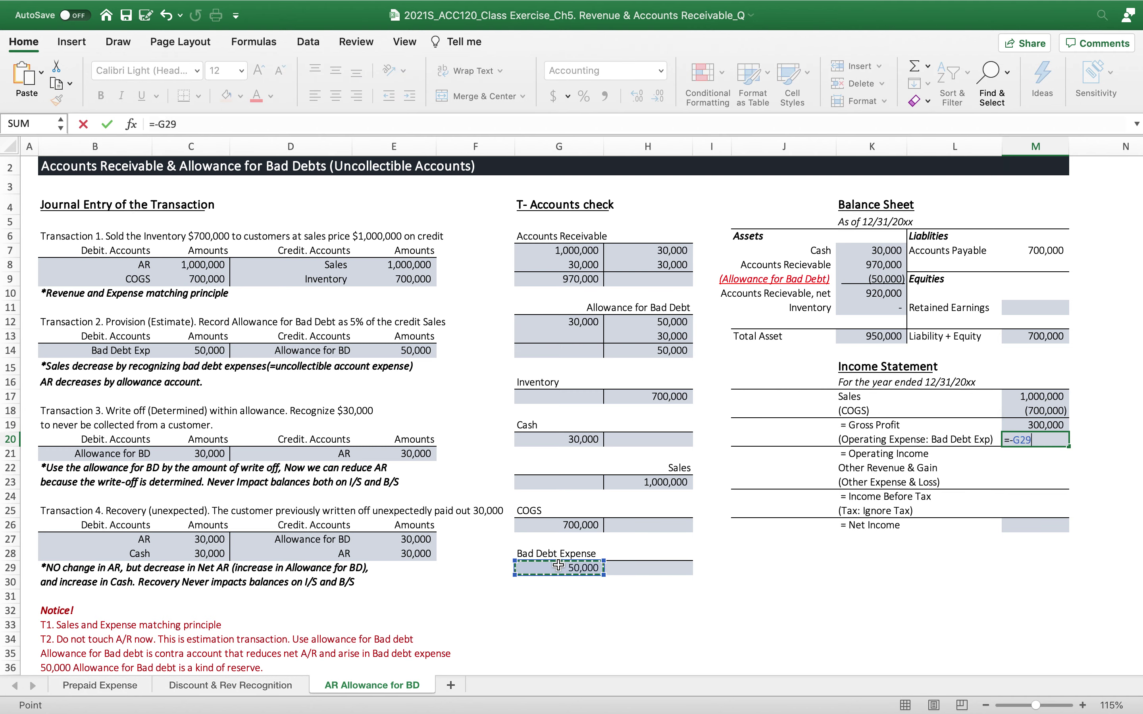
pyautogui.press('Return')
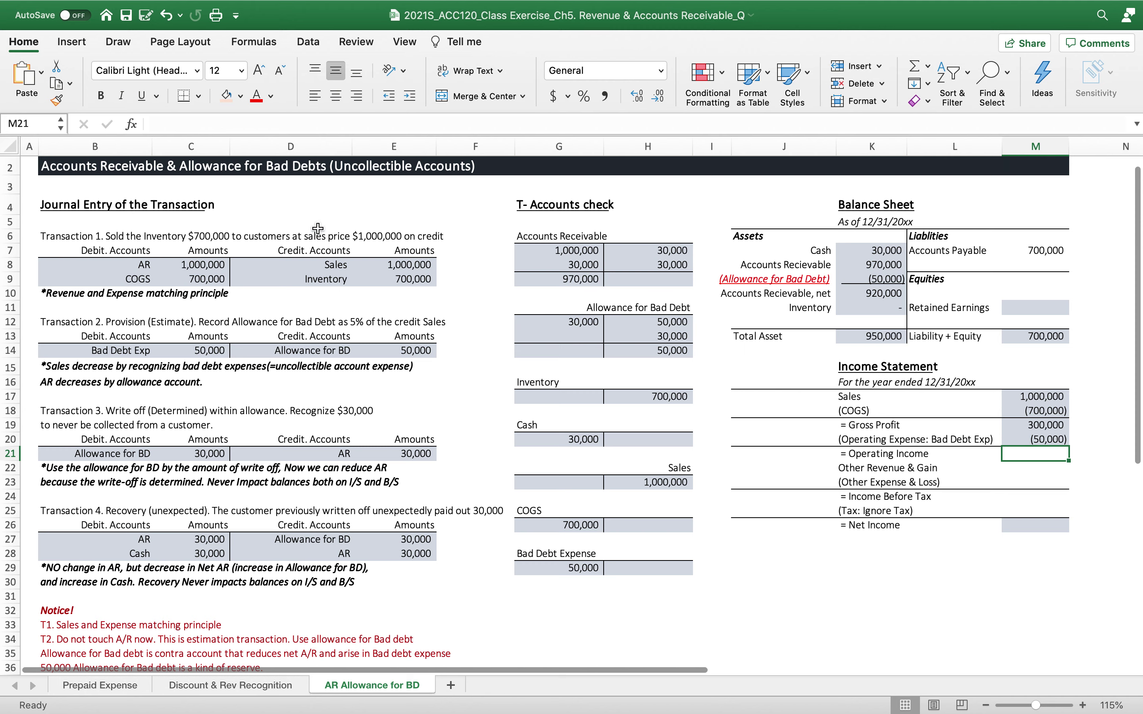
# Step: Shade M21 with the light blue-gray fill and calculate Operating Income there with the formula =M19+M20
pyautogui.click(239, 97)
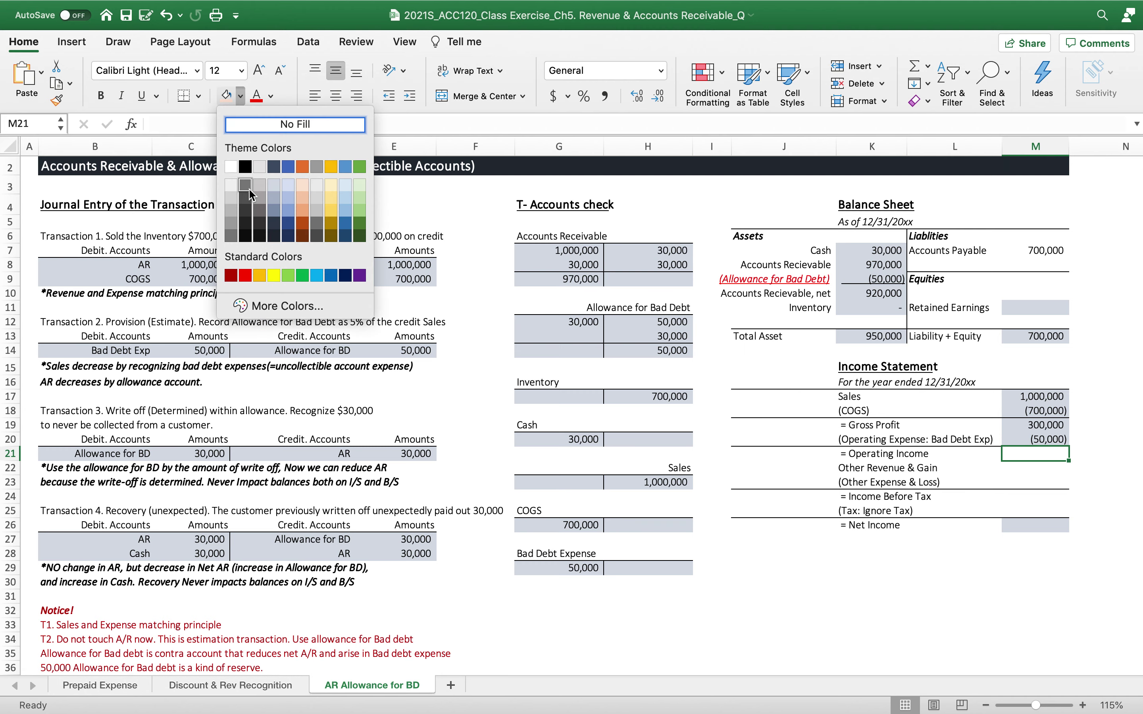
pyautogui.click(270, 183)
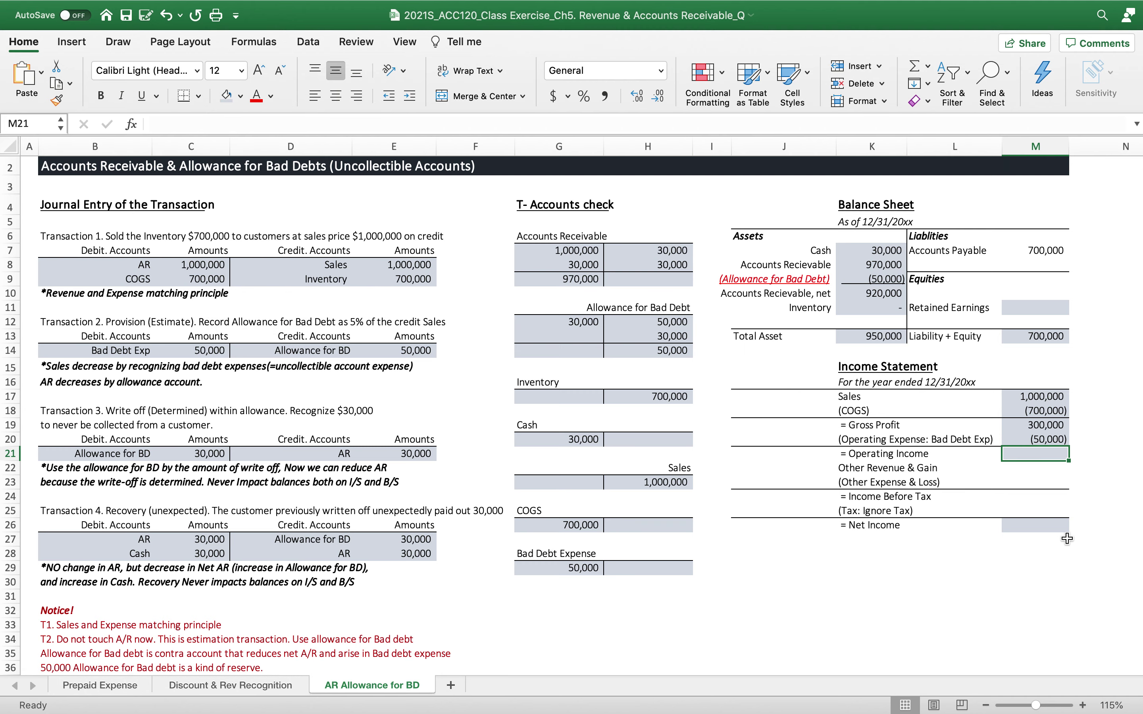
pyautogui.click(1096, 482)
pyautogui.click(1048, 452)
pyautogui.write('=')
pyautogui.click(1032, 426)
pyautogui.write('+')
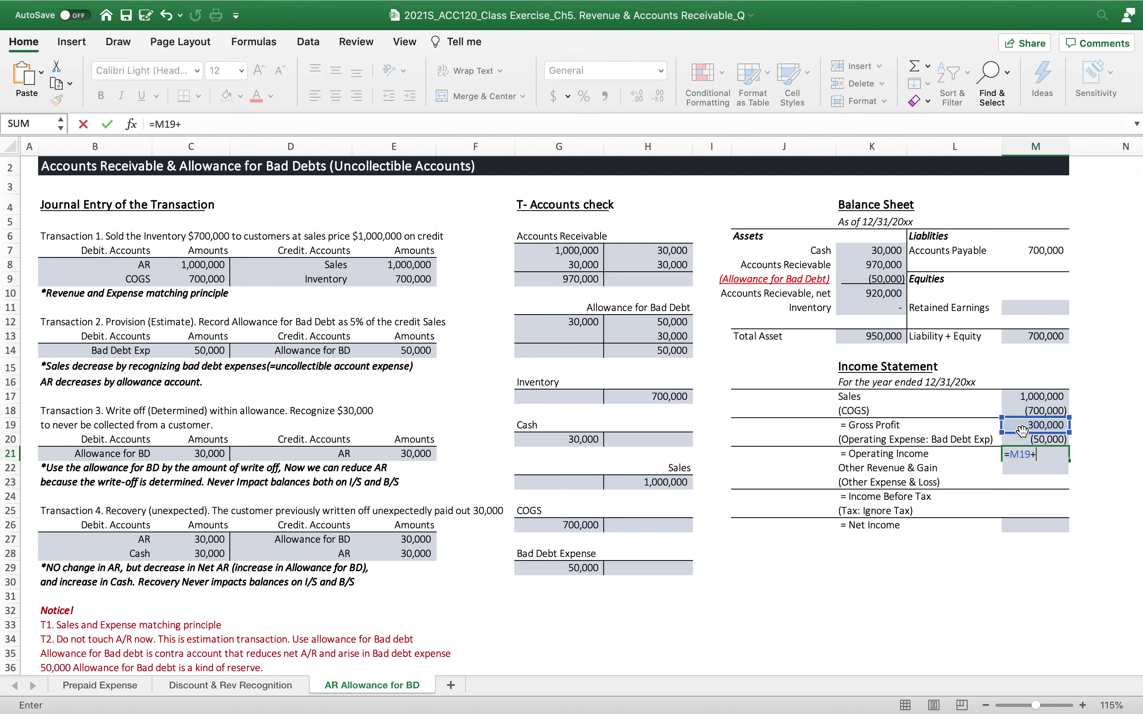
pyautogui.click(1020, 439)
pyautogui.press('Return')
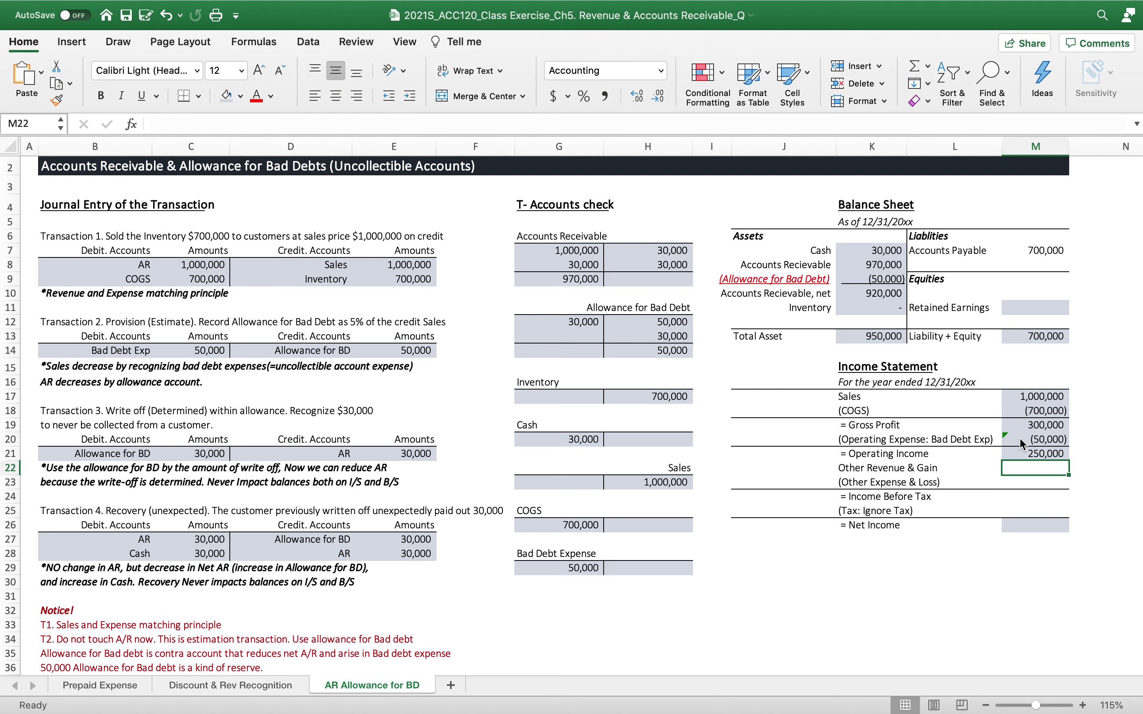
# Step: Fill the income statement's Net Income in M26 by linking it to Operating Income with =M21
pyautogui.click(1018, 529)
pyautogui.write('=')
pyautogui.click(1040, 457)
pyautogui.press('Return')
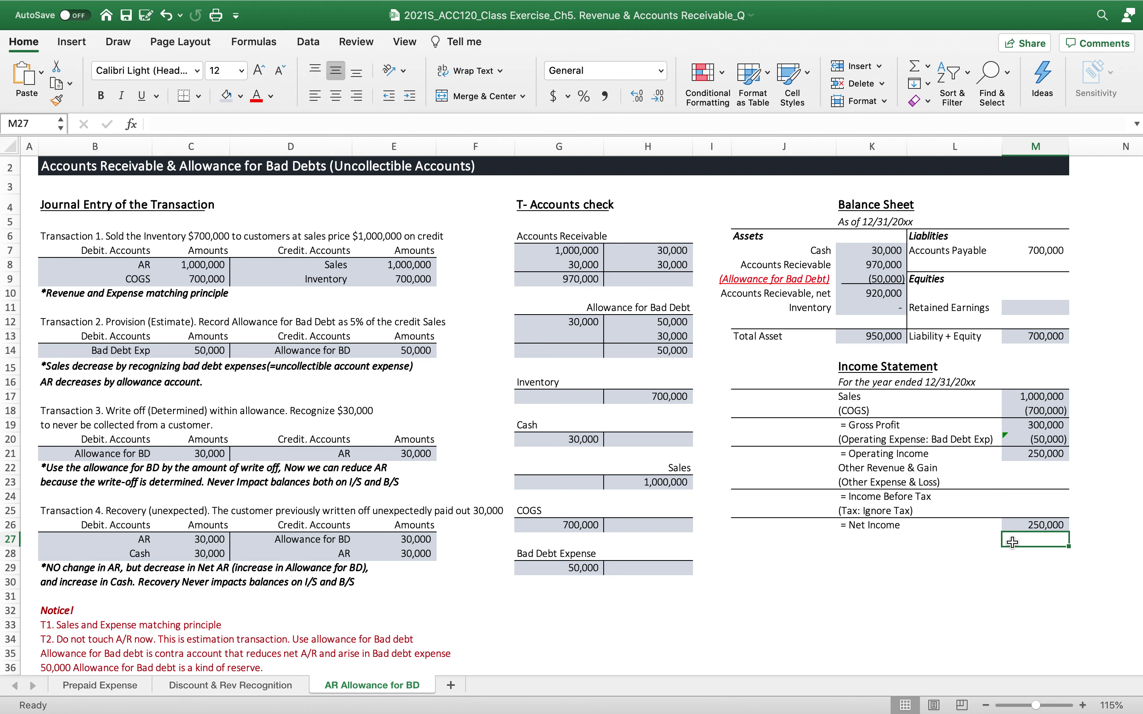
# Step: Fill the balance sheet's Retained Earnings in M11 by linking it to Net Income with =M26
pyautogui.click(1034, 308)
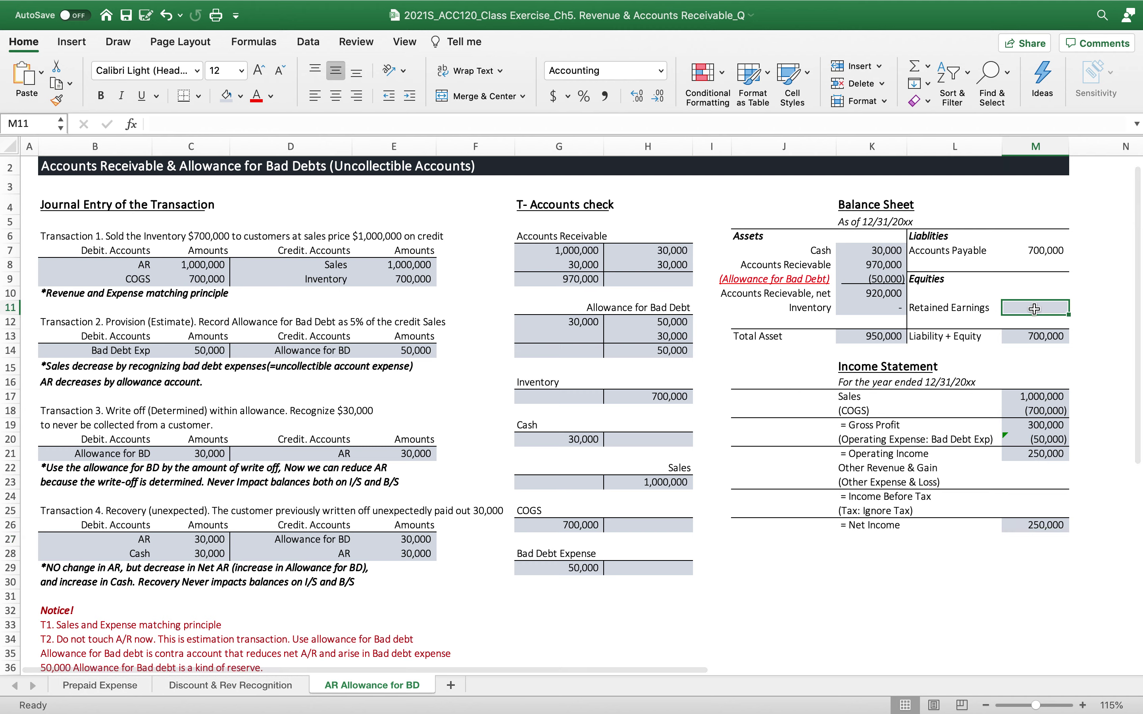
pyautogui.write('=')
pyautogui.click(1012, 526)
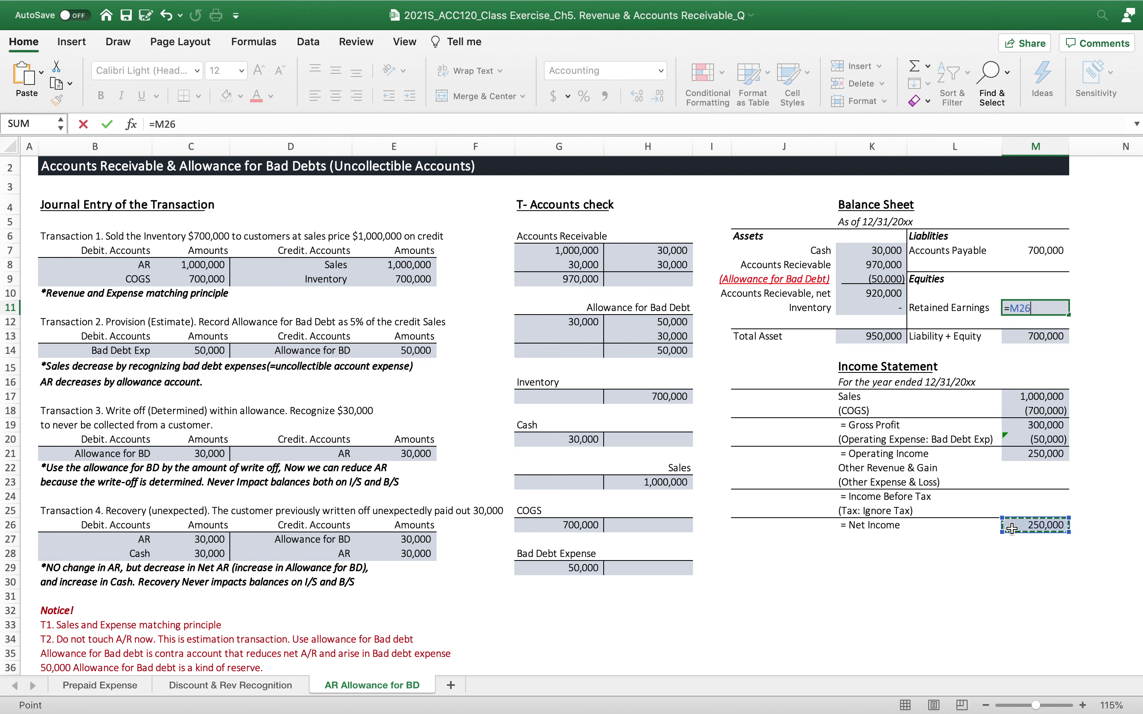
pyautogui.press('Return')
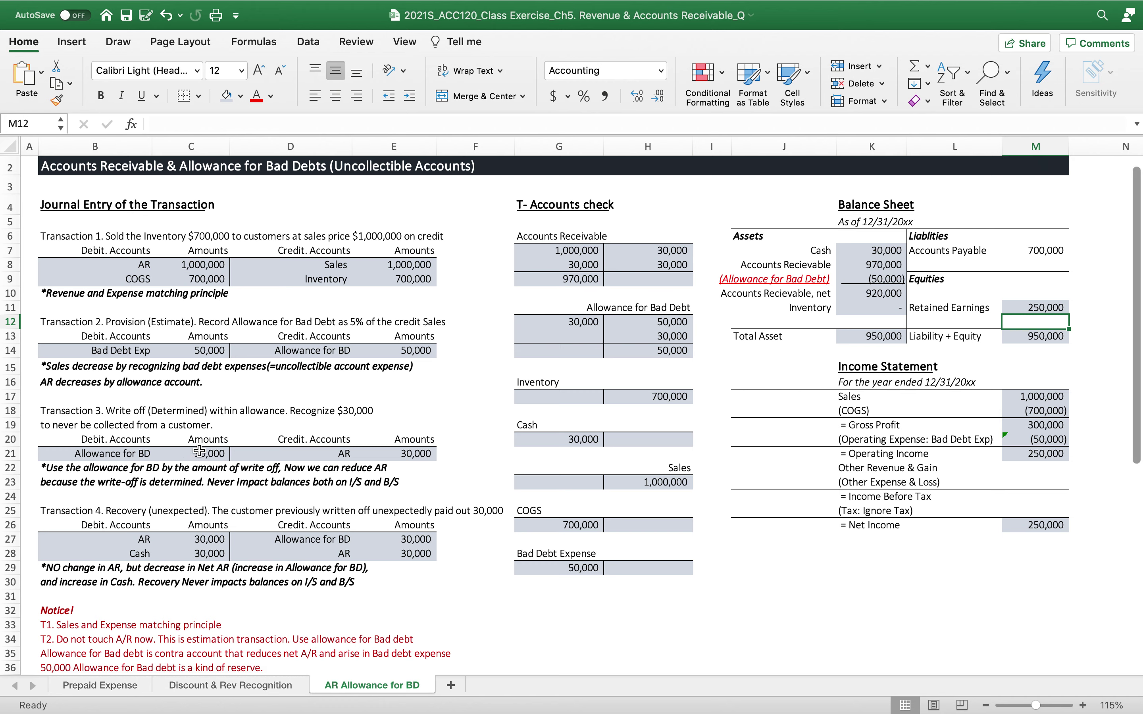
# Step: Clear the debit and credit amounts of Transactions 3 and 4 in C21, E21, C27:C28 and E27:E28
pyautogui.click(177, 454)
pyautogui.press('Delete')
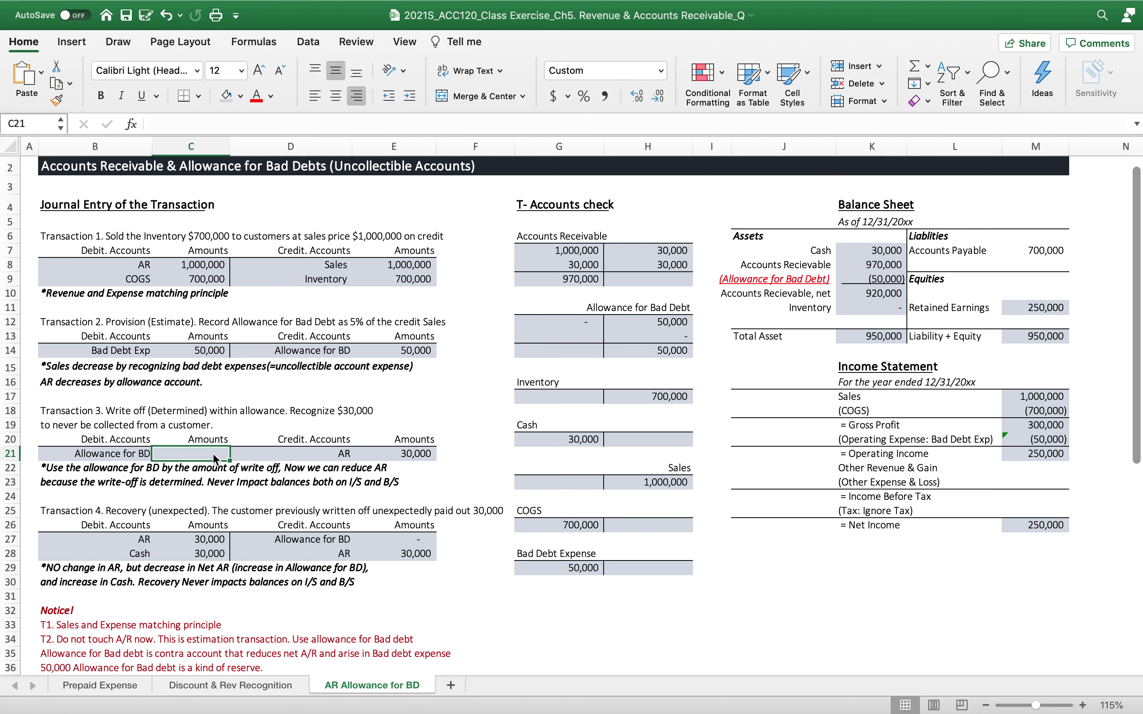
pyautogui.click(388, 453)
pyautogui.press('Delete')
pyautogui.moveTo(198, 538); pyautogui.dragTo(200, 553)
pyautogui.press('Delete')
pyautogui.moveTo(393, 538); pyautogui.dragTo(397, 558)
pyautogui.press('Delete')
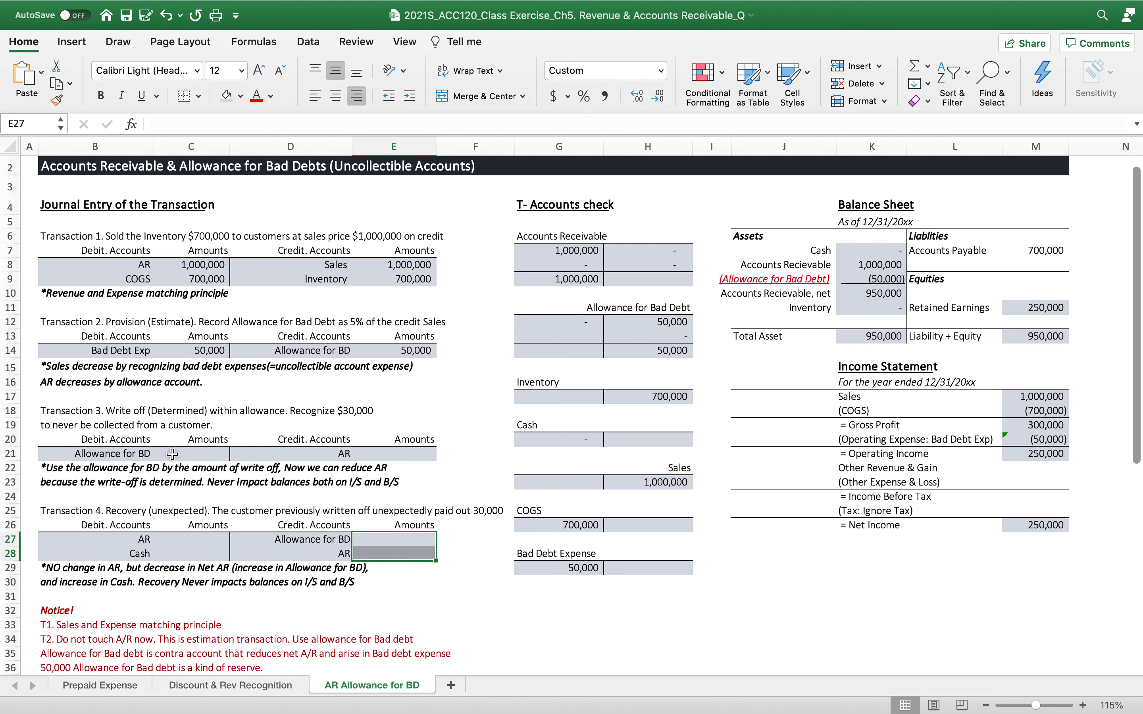
# Step: Enter 30000 as Transaction 3's Allowance for BD debit amount in C21
pyautogui.click(195, 453)
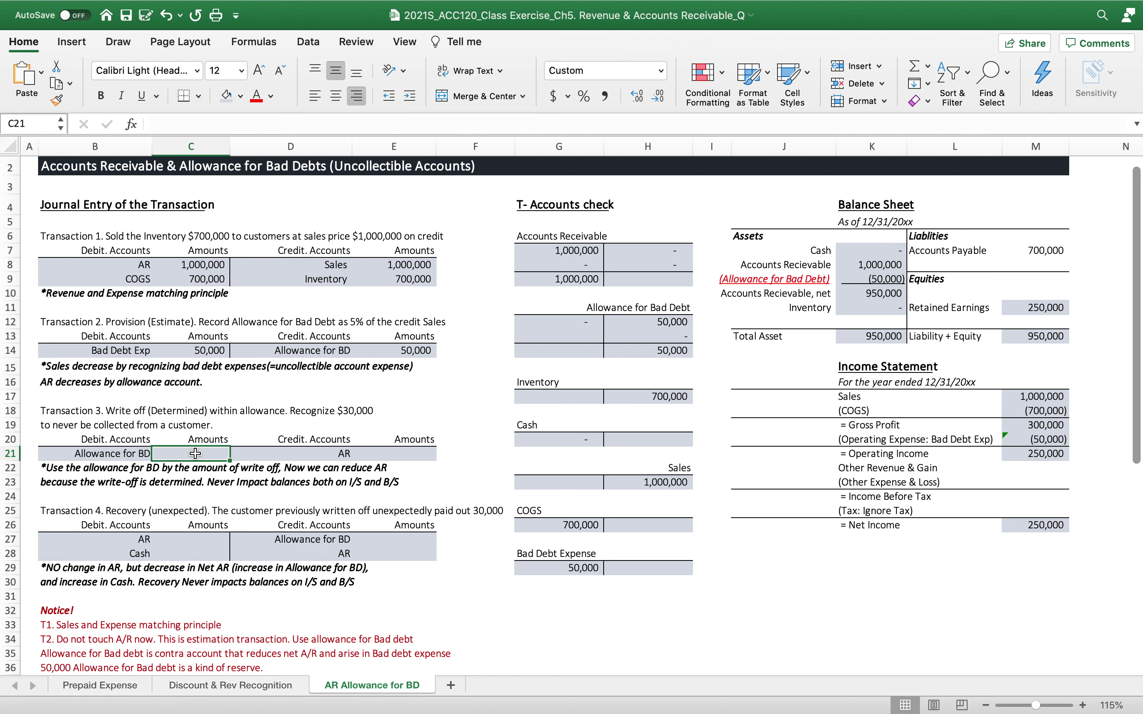
pyautogui.write('30000')
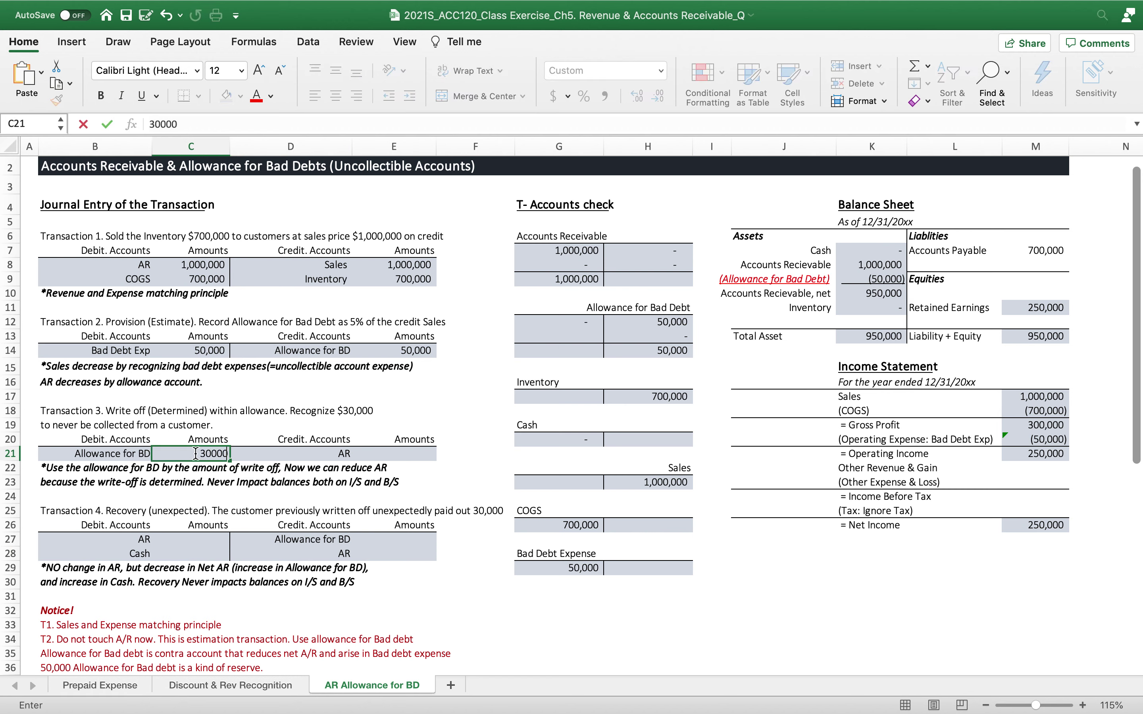
pyautogui.press('Return')
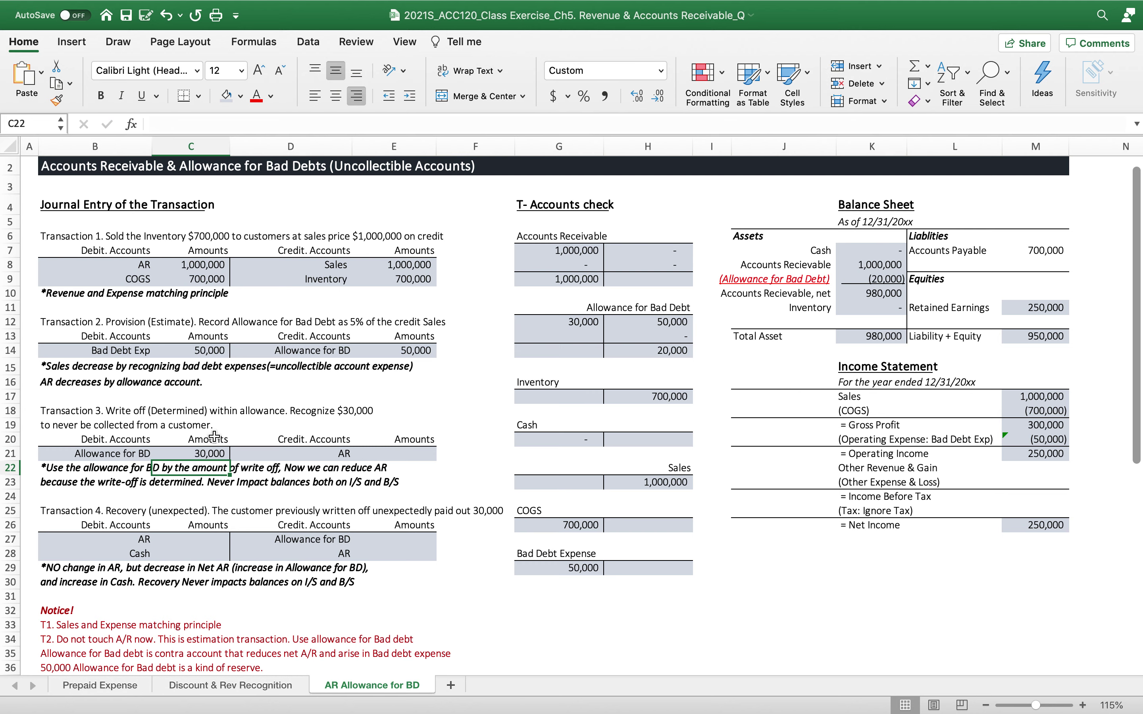
# Step: Undo and redo the C21 write-off debit to compare its effect on the balance sheet
pyautogui.click(190, 452)
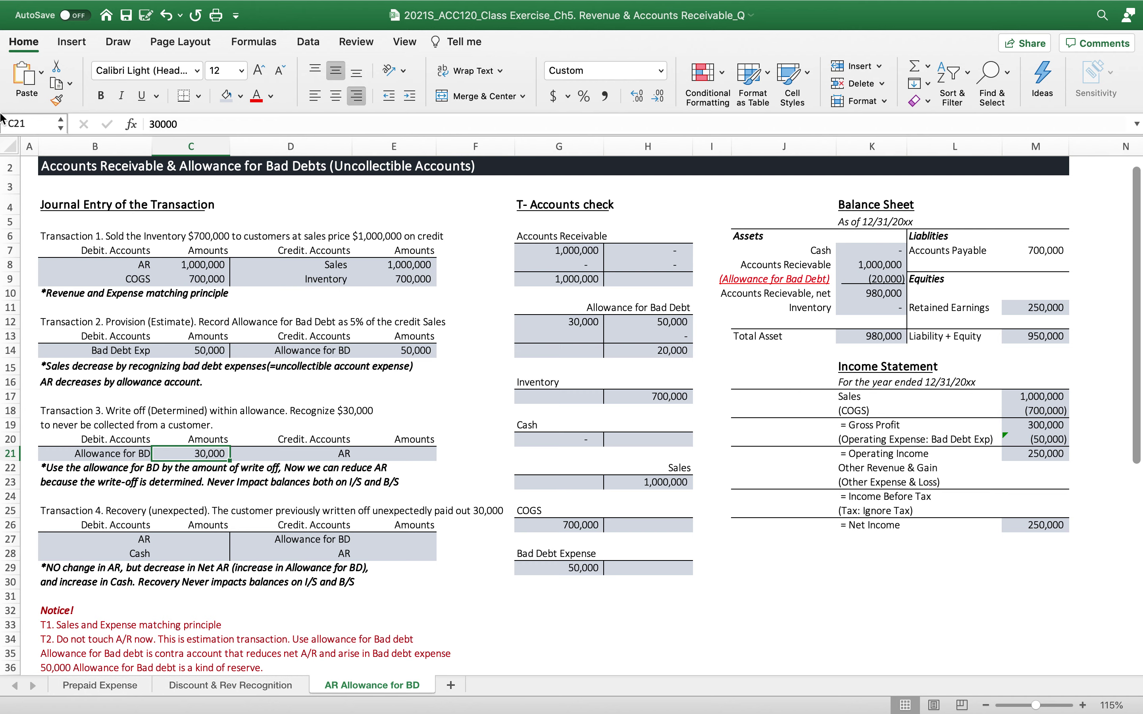
pyautogui.click(166, 15)
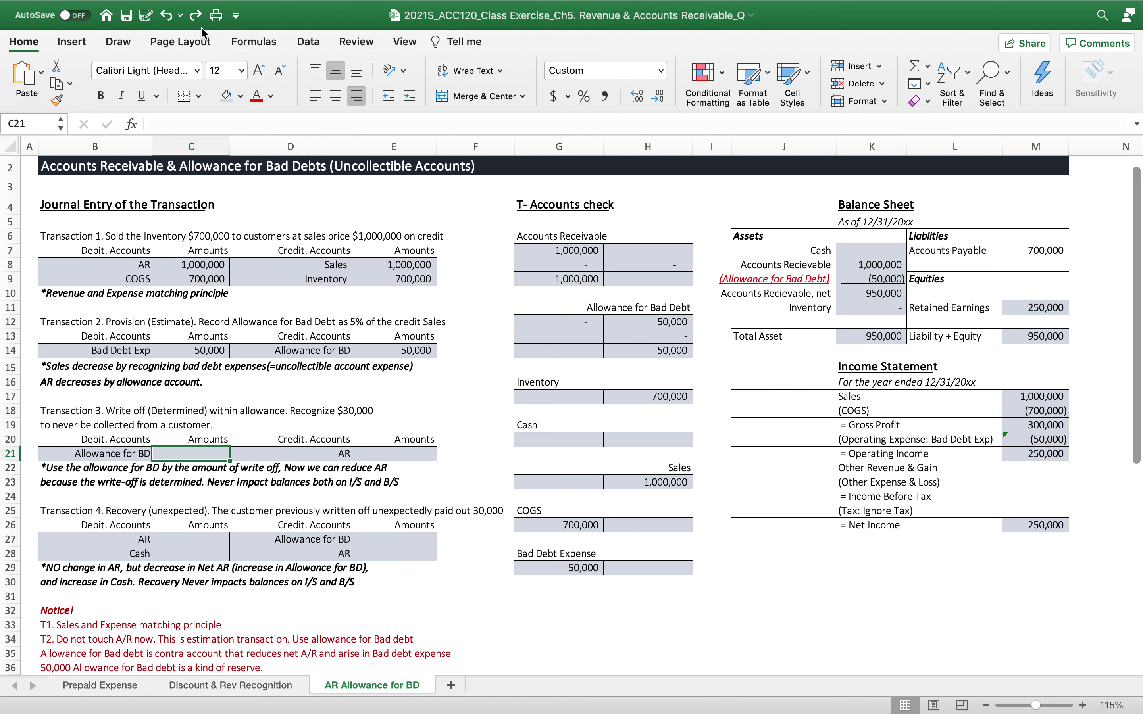
pyautogui.click(196, 15)
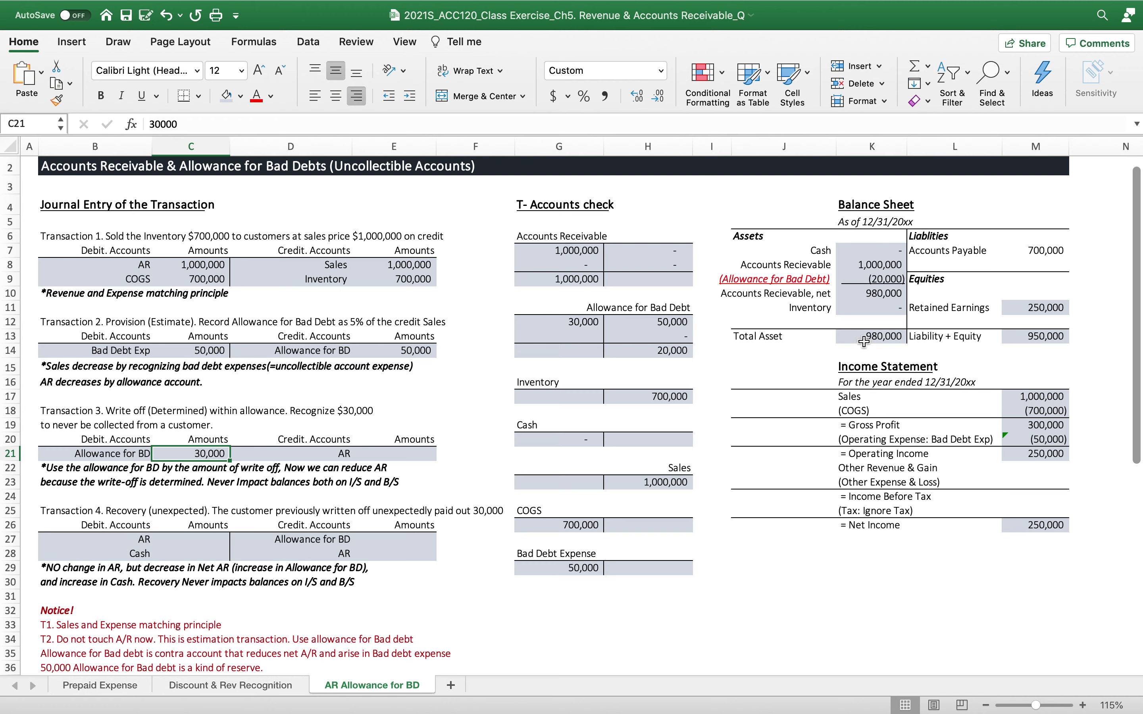
# Step: Link Transaction 3's AR credit amount in E21 to its debit amount with the formula =C21
pyautogui.click(420, 454)
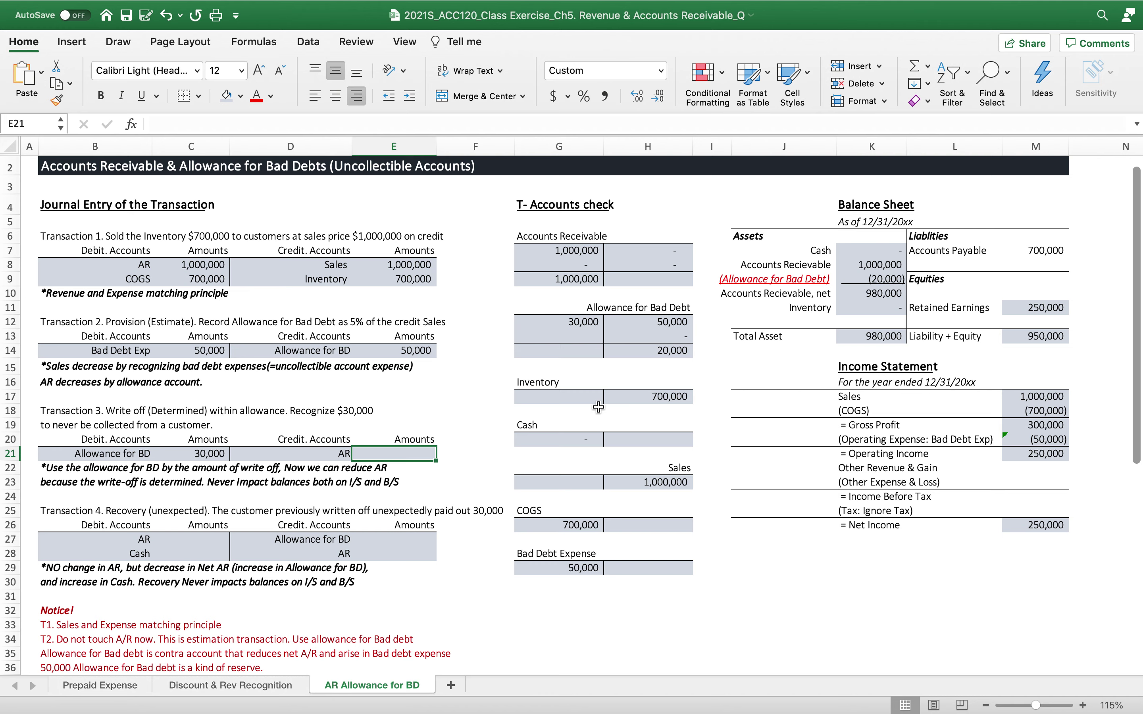
pyautogui.write('=')
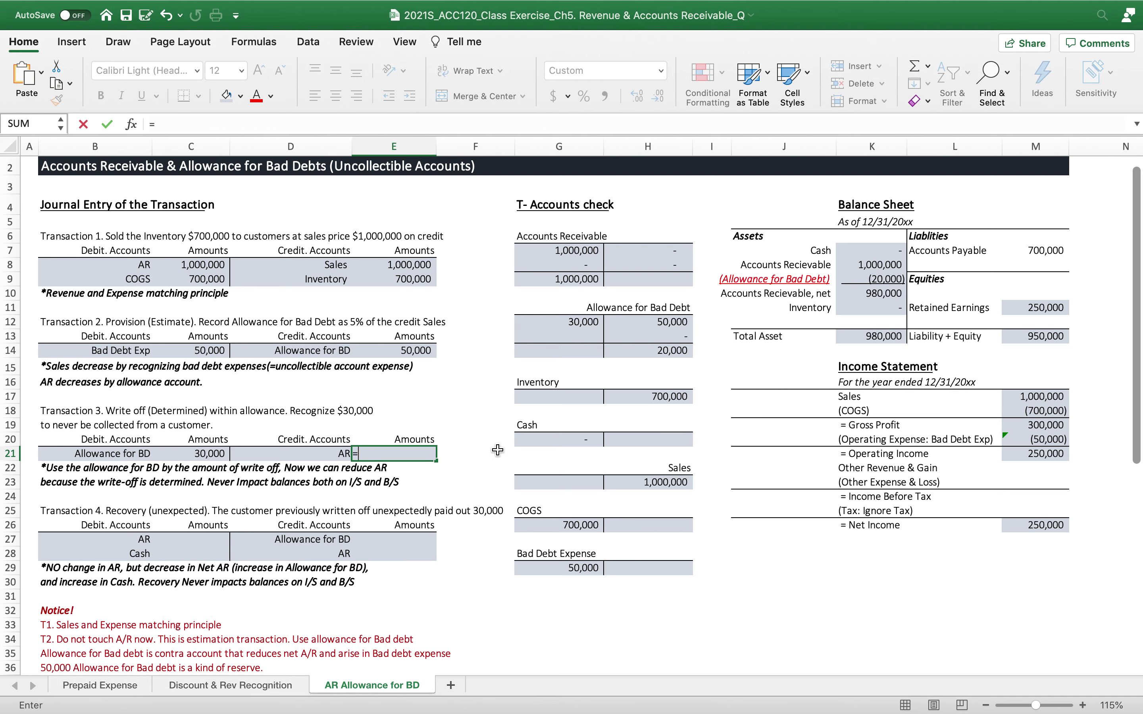
pyautogui.click(209, 453)
pyautogui.press('Return')
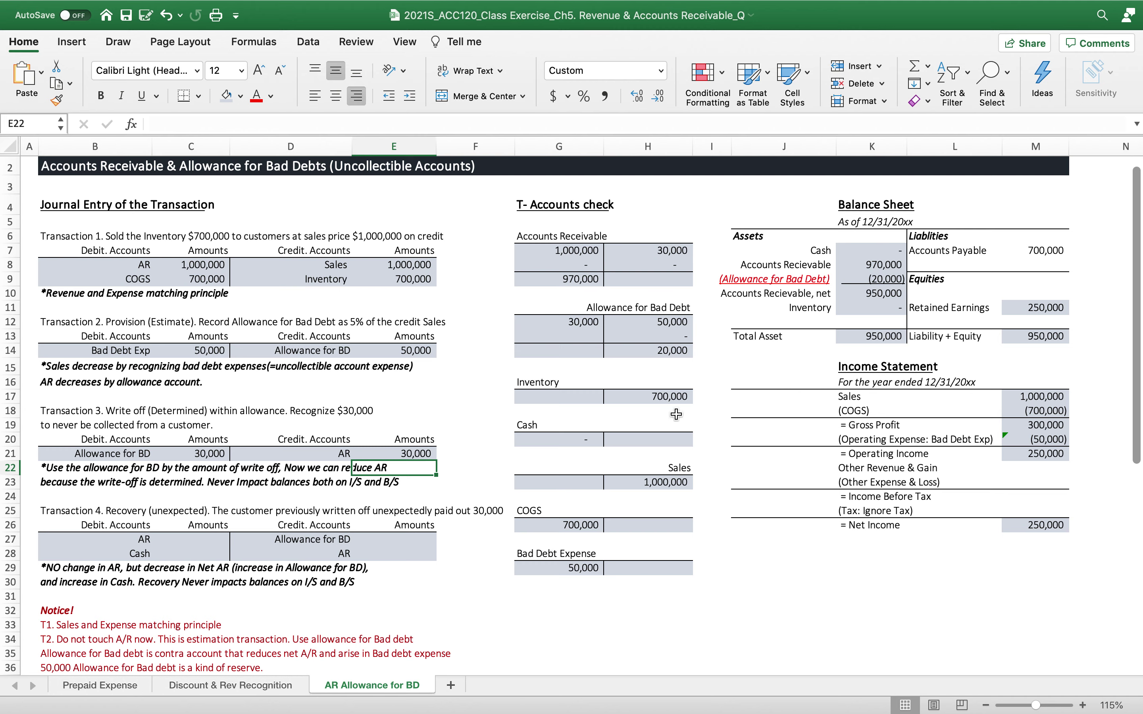
# Step: Undo and redo both Transaction 3 amounts to compare the balance sheet before and after the write-off
pyautogui.click(167, 15)
pyautogui.click(167, 15)
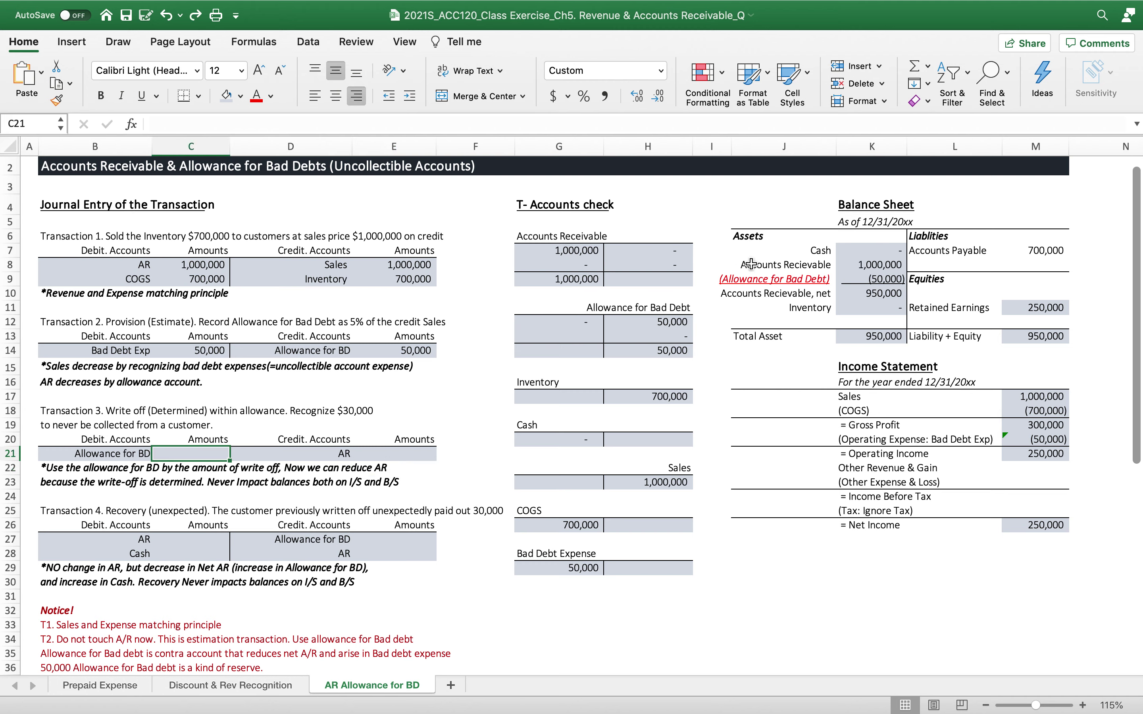
pyautogui.click(195, 15)
pyautogui.click(194, 16)
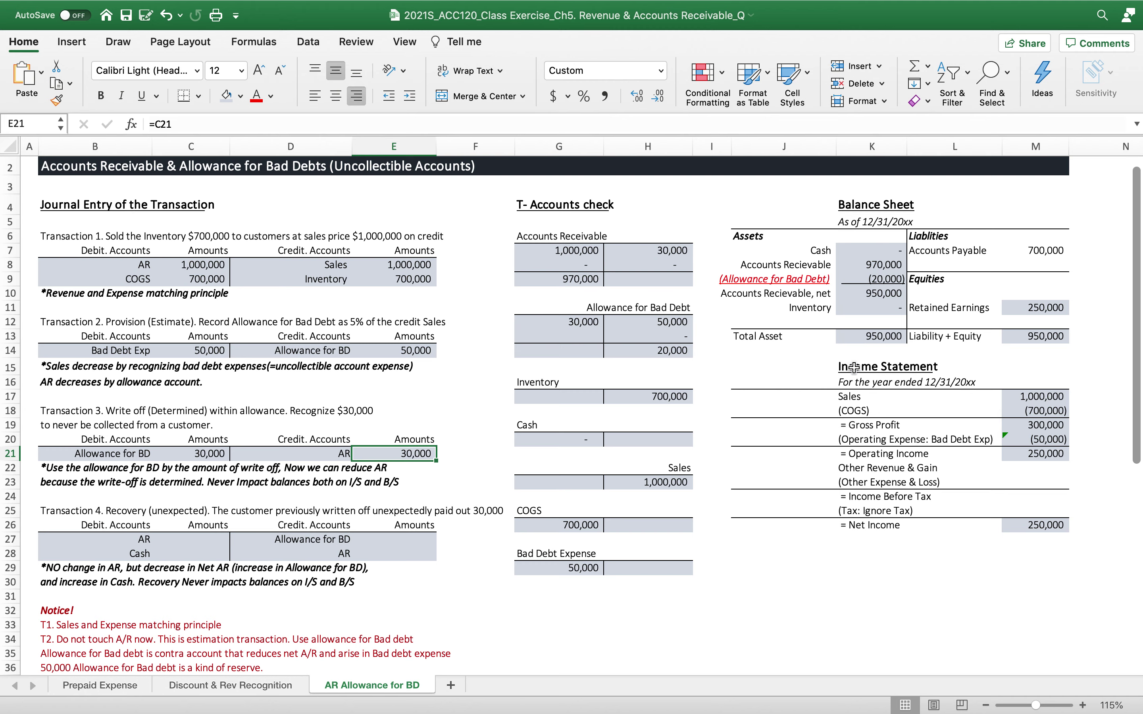
# Step: Enter 30000 for Transaction 4's AR debit in C27 and its Allowance for BD credit in E27
pyautogui.click(208, 538)
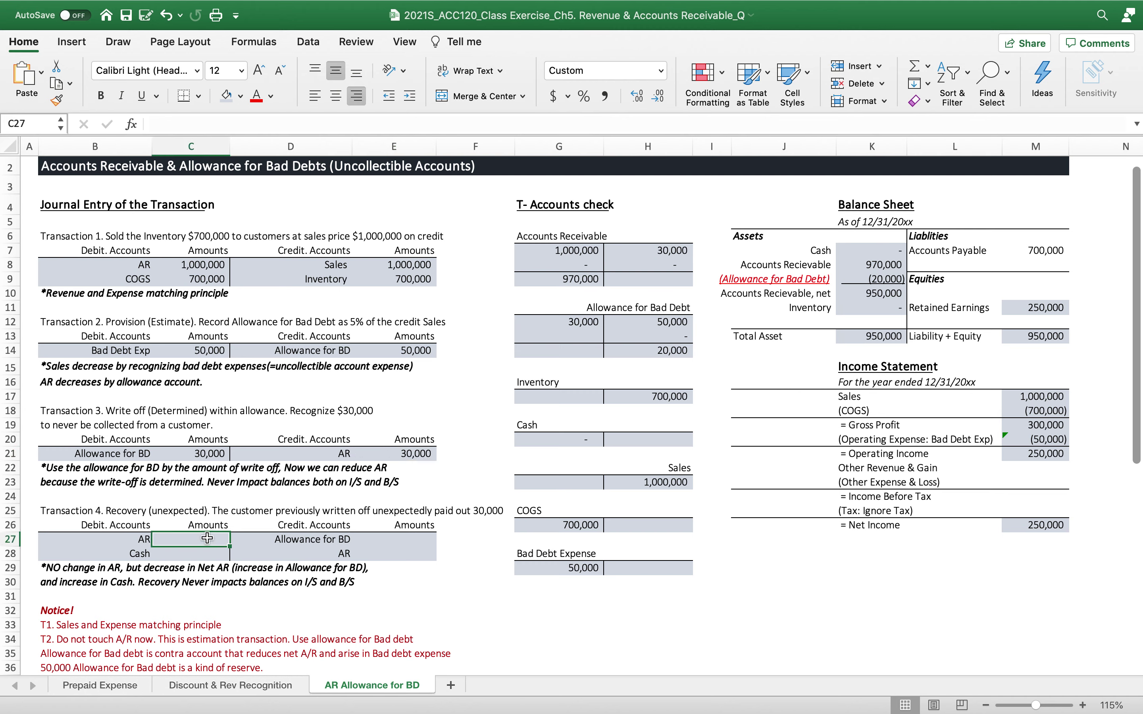
pyautogui.write('30000')
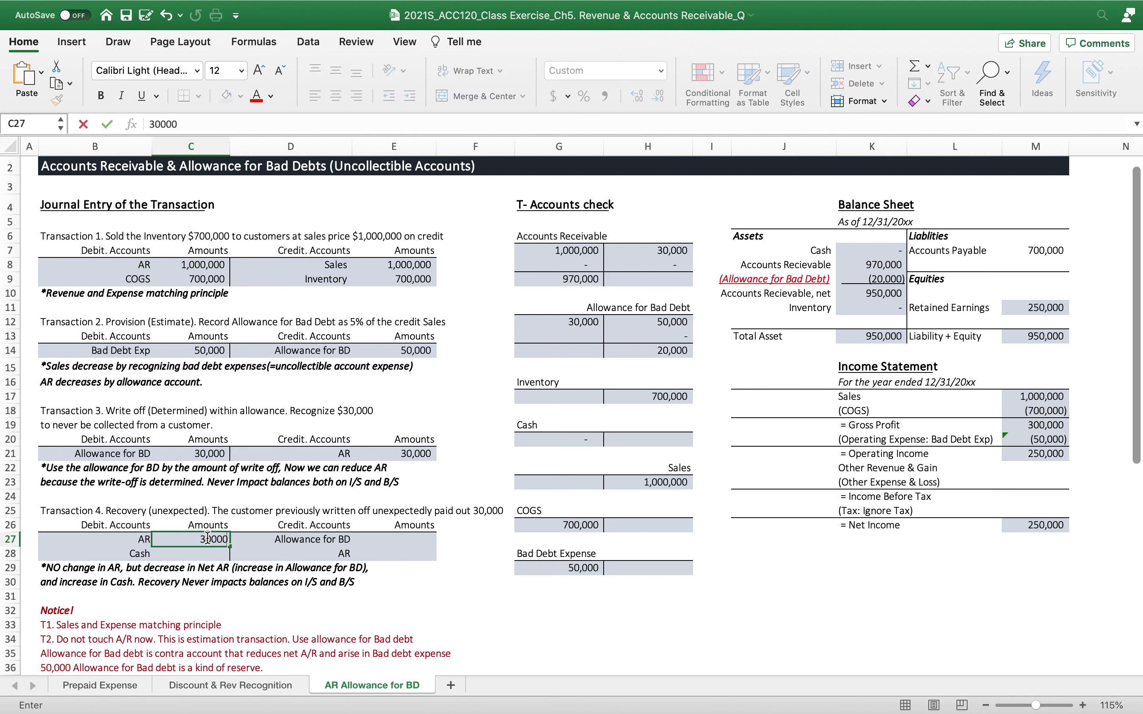
pyautogui.press('Return')
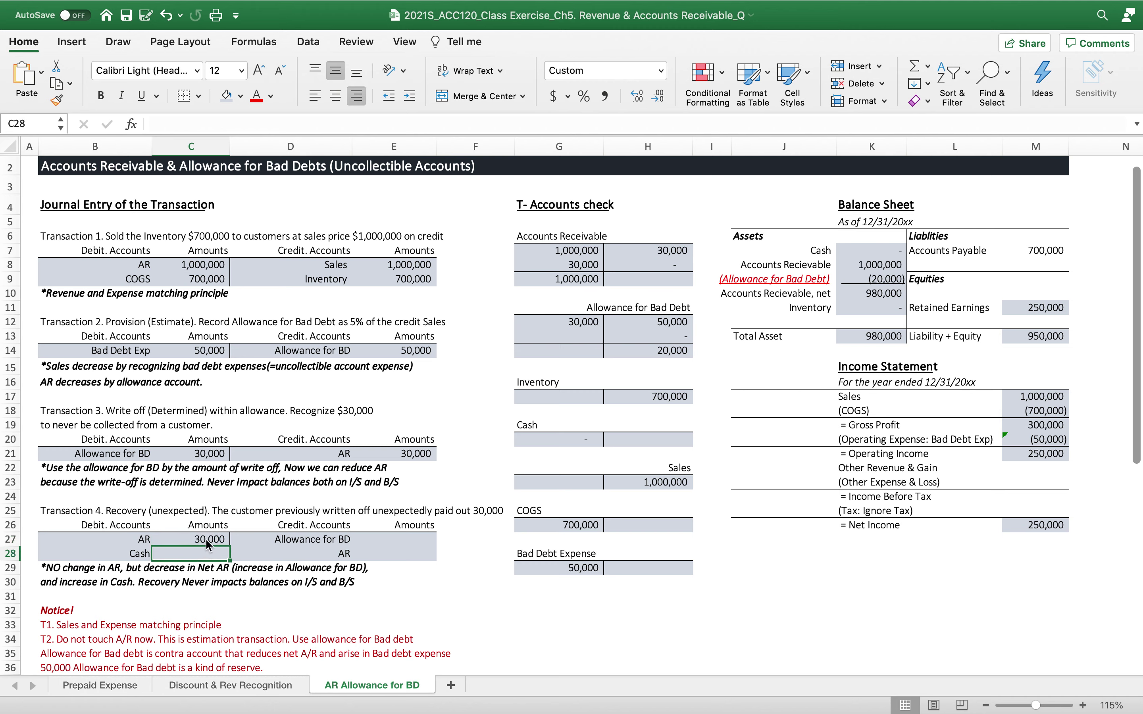
pyautogui.click(205, 538)
pyautogui.click(391, 542)
pyautogui.write('30000')
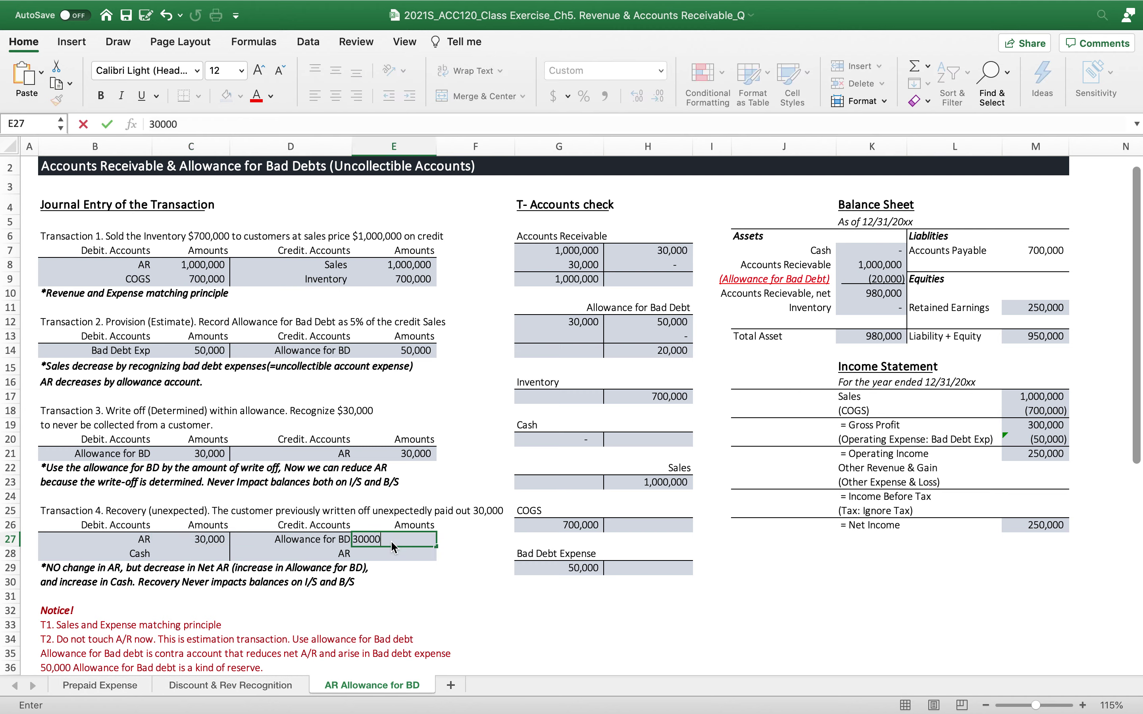
pyautogui.press('Return')
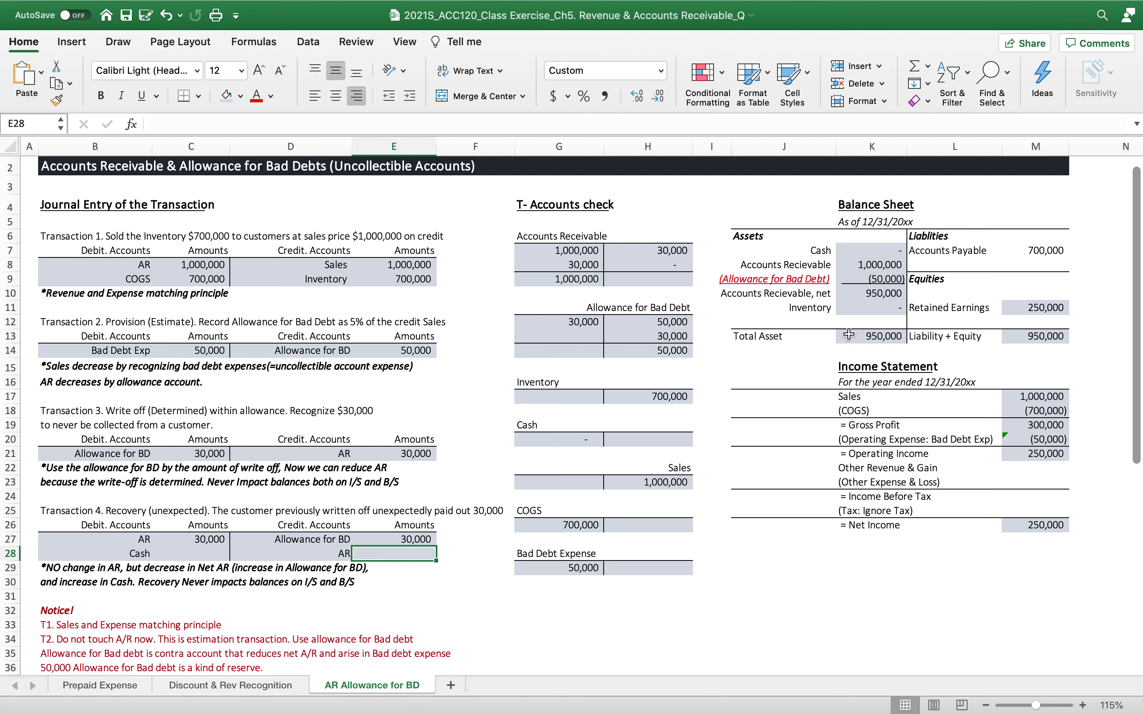
# Step: Set Transaction 4's Cash debit in C28 to 30,000 and link its AR credit in E28 to C28
pyautogui.click(182, 557)
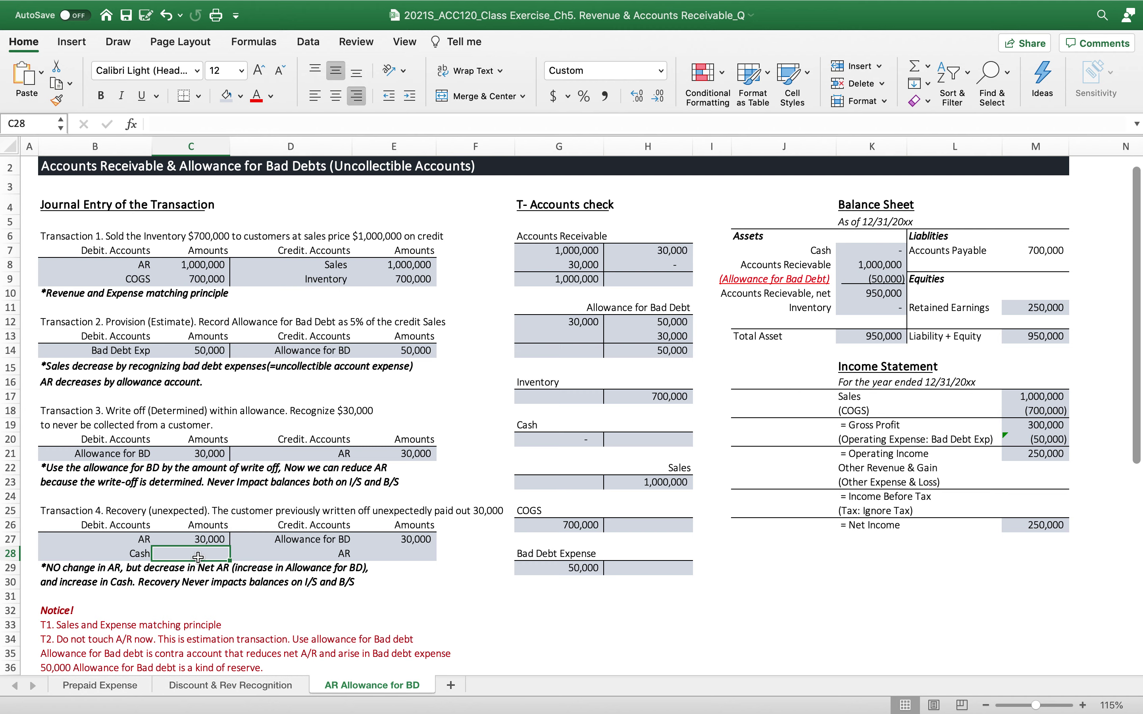
pyautogui.write('=')
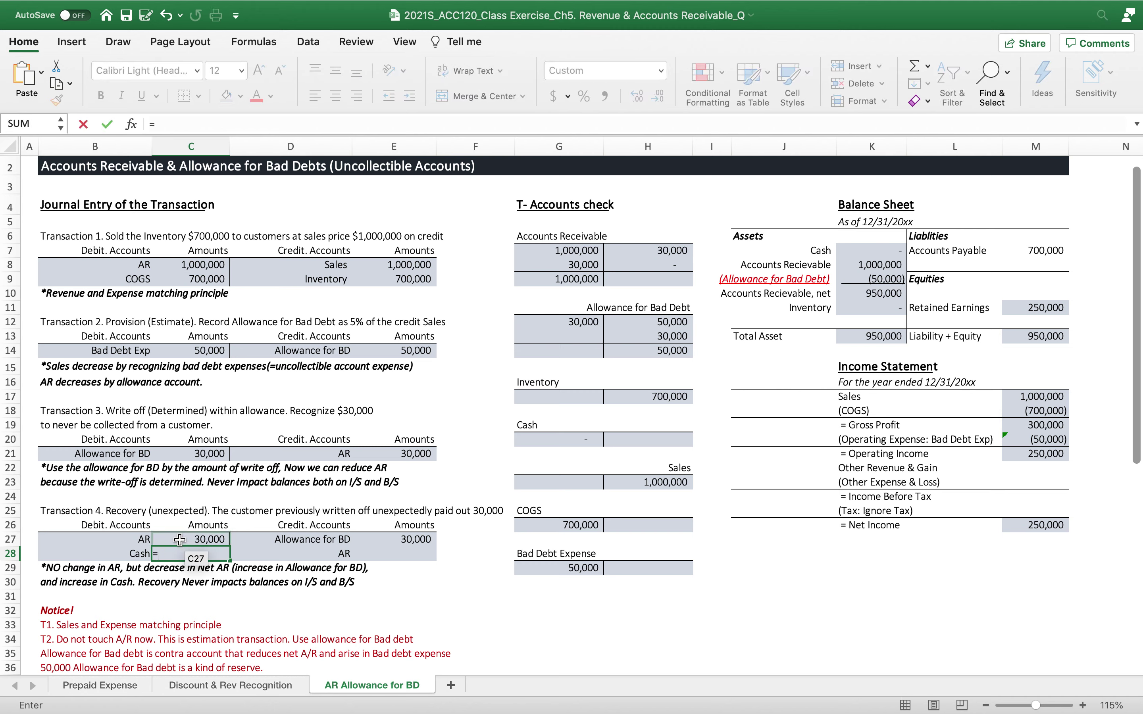
pyautogui.write('30000')
pyautogui.press('Return')
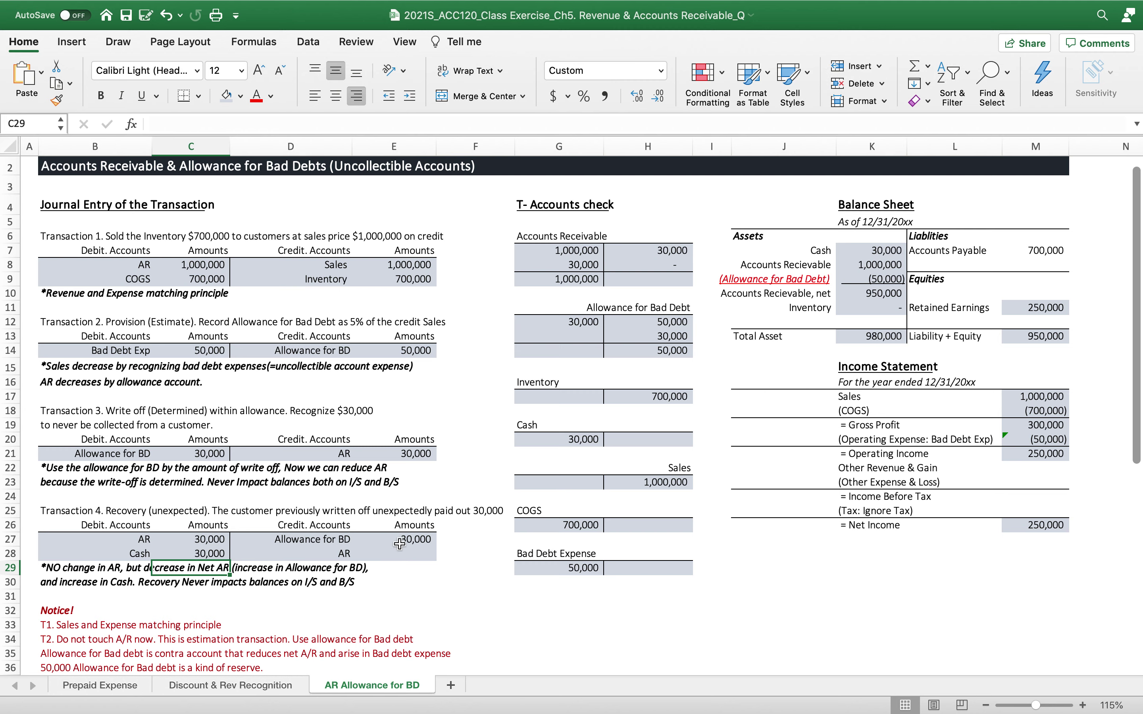
pyautogui.click(396, 554)
pyautogui.write('=')
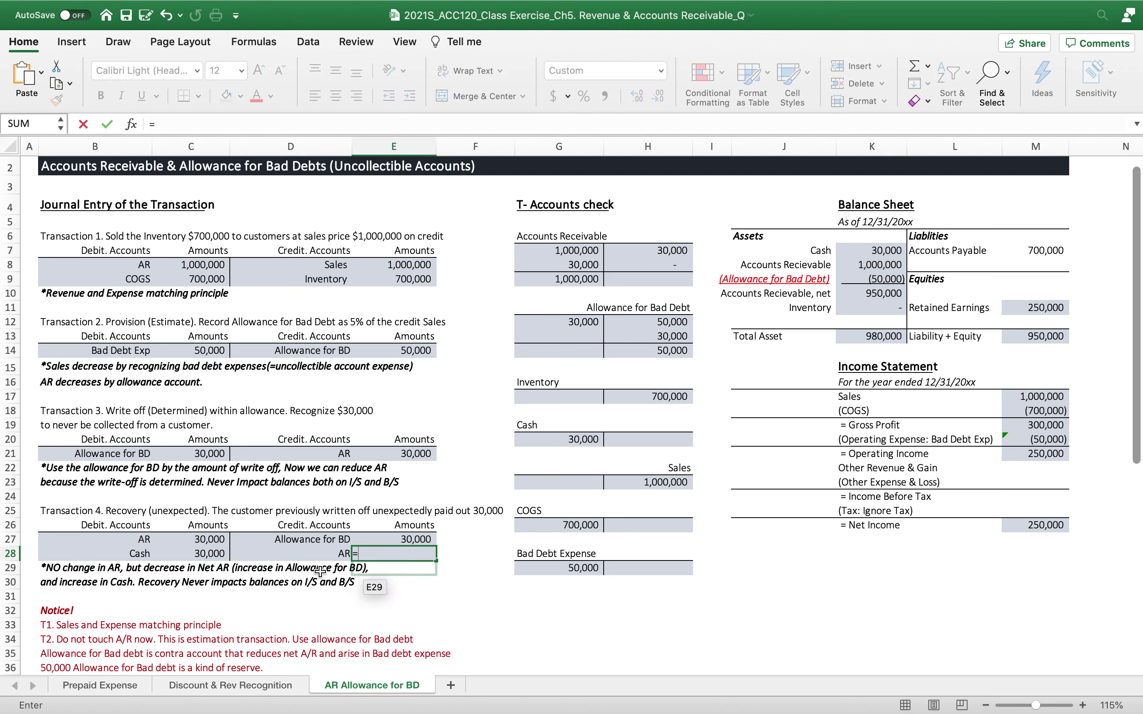
pyautogui.click(171, 554)
pyautogui.press('Return')
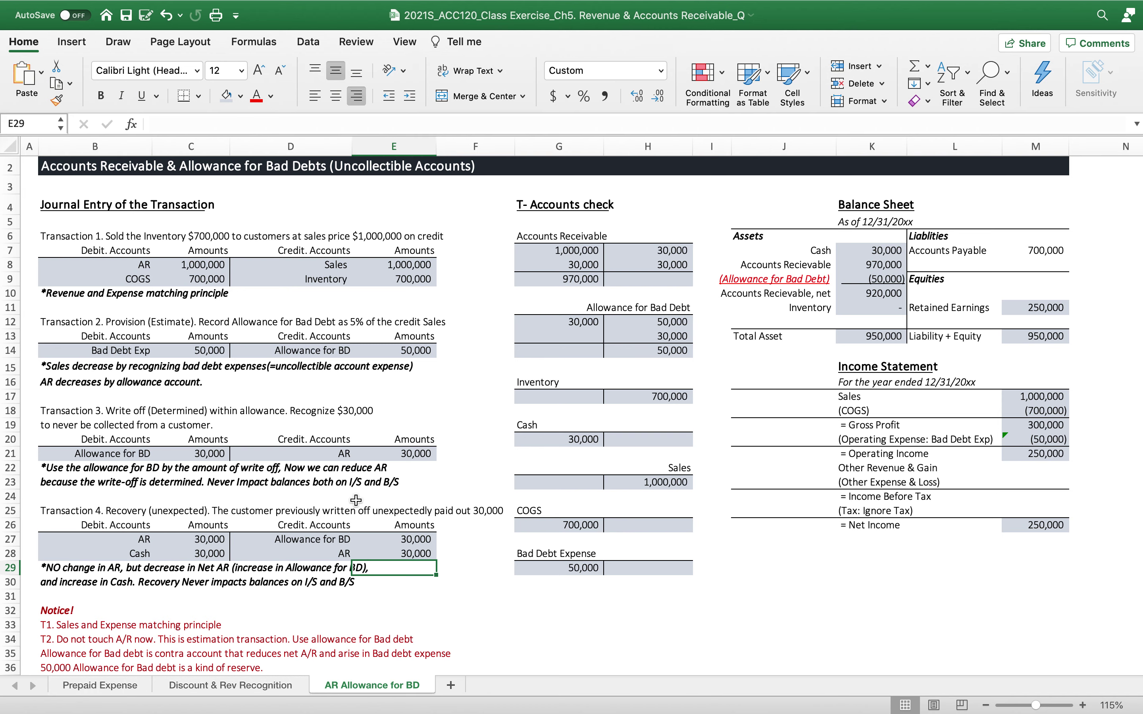
pyautogui.scroll(1, 522, 615)
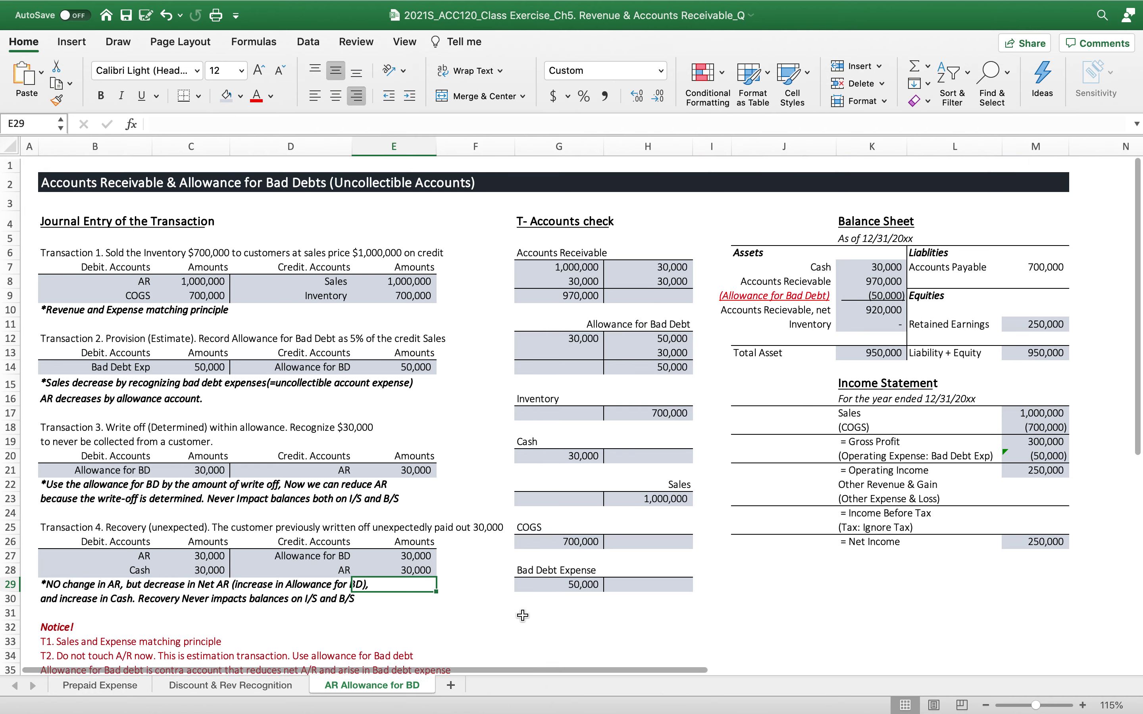